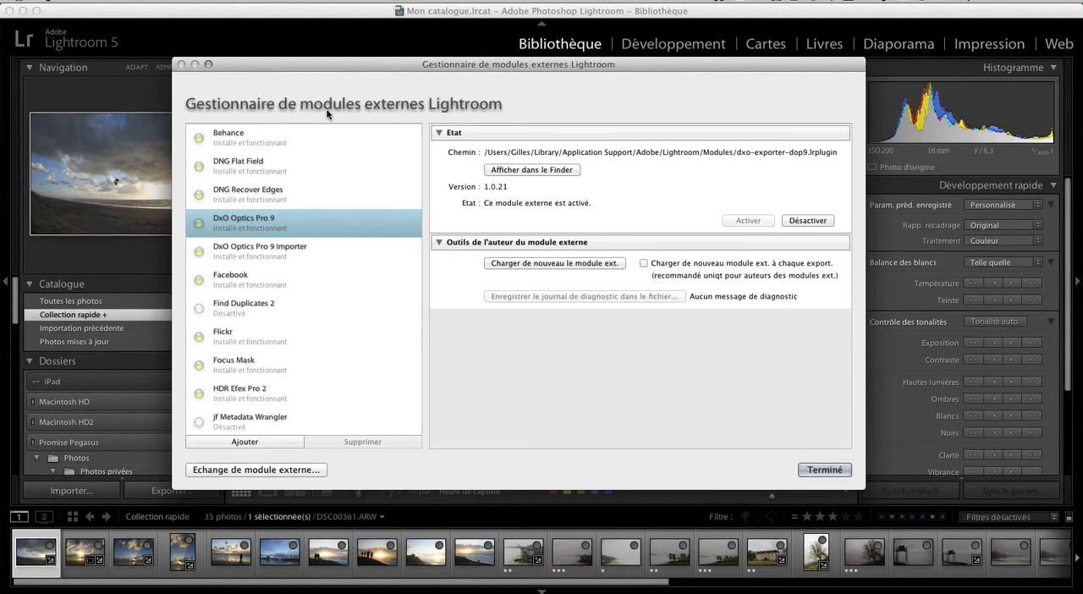
Review the DxO Optics Pro 9 module's status in the external module manager and close the manager.
{"action": "left_click", "coordinate": [114, 1]}
{"action": "left_click", "coordinate": [114, 1]}
{"action": "left_click", "coordinate": [825, 470]}
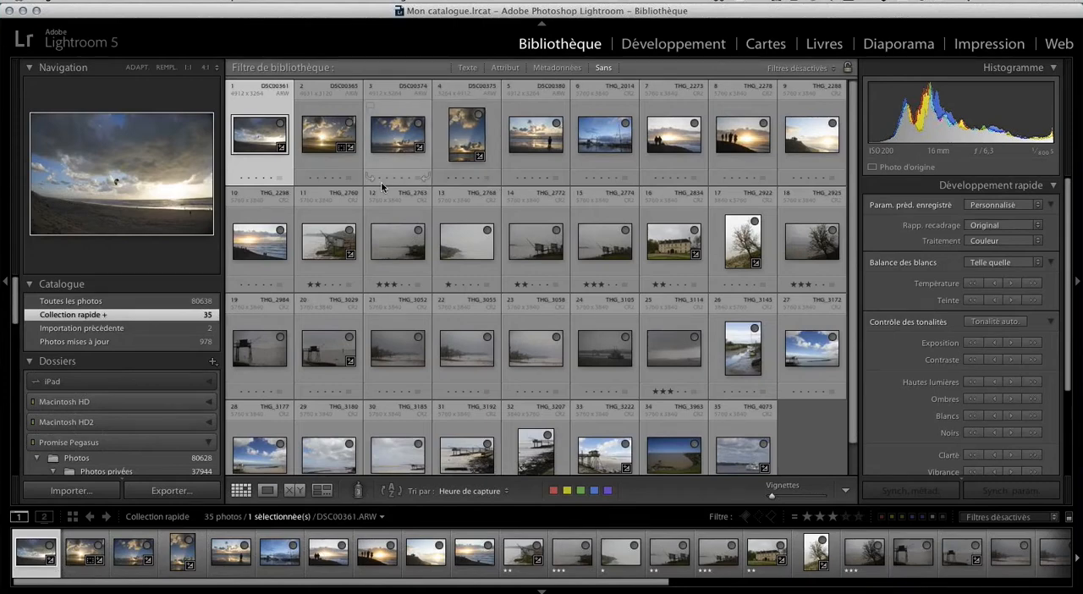
Assign the Approuvé colour label to photo THG_2763 in the library grid.
{"action": "left_click", "coordinate": [417, 285]}
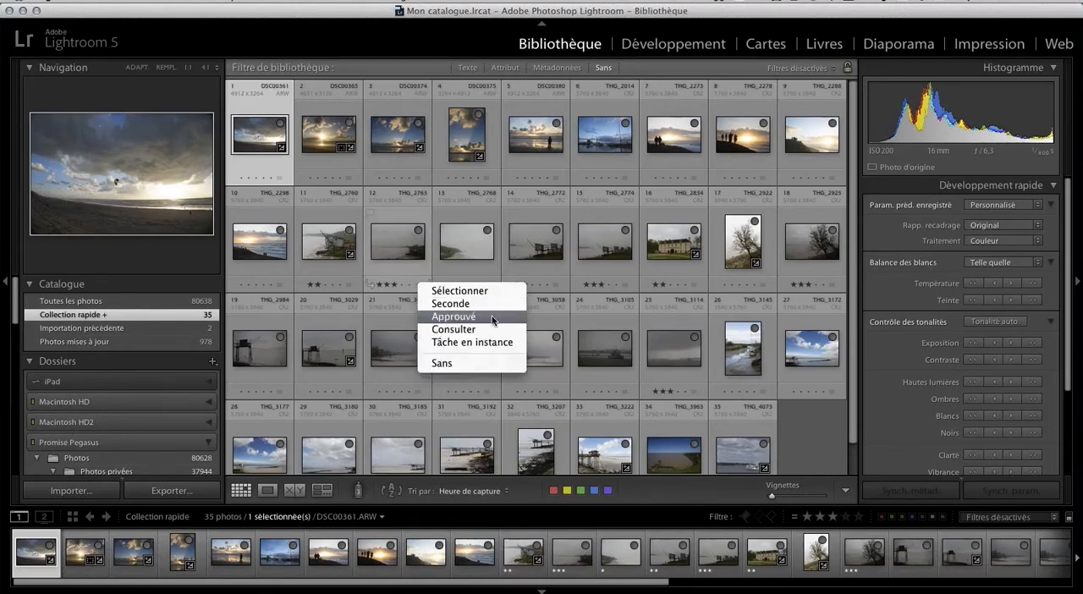
{"action": "left_click", "coordinate": [492, 316]}
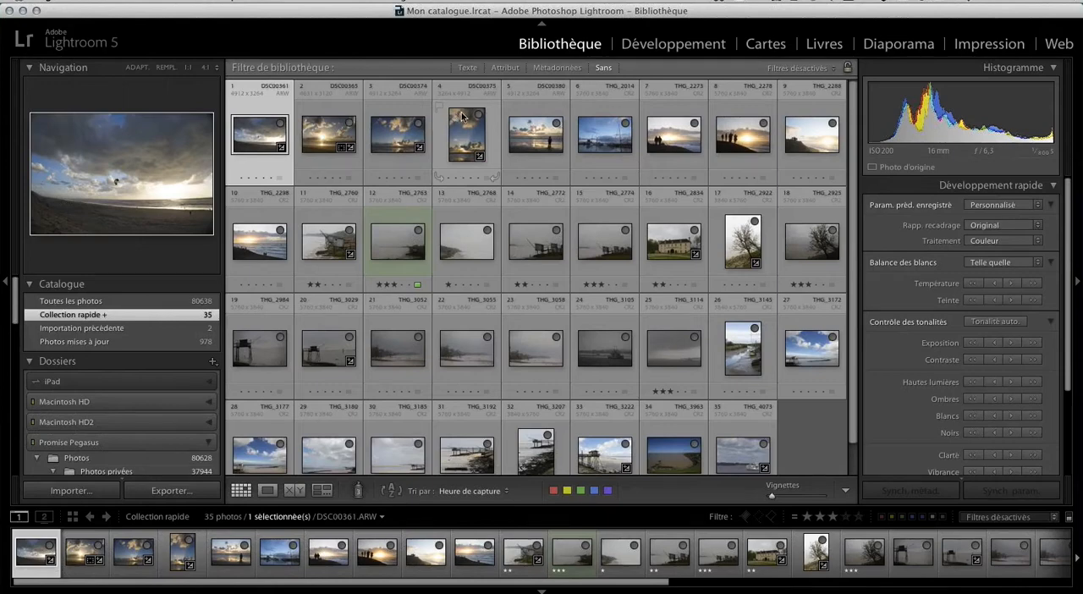
Examine the catalogue's metadata settings, including automatic XMP writing, and close them without making changes.
{"action": "left_click", "coordinate": [81, 2]}
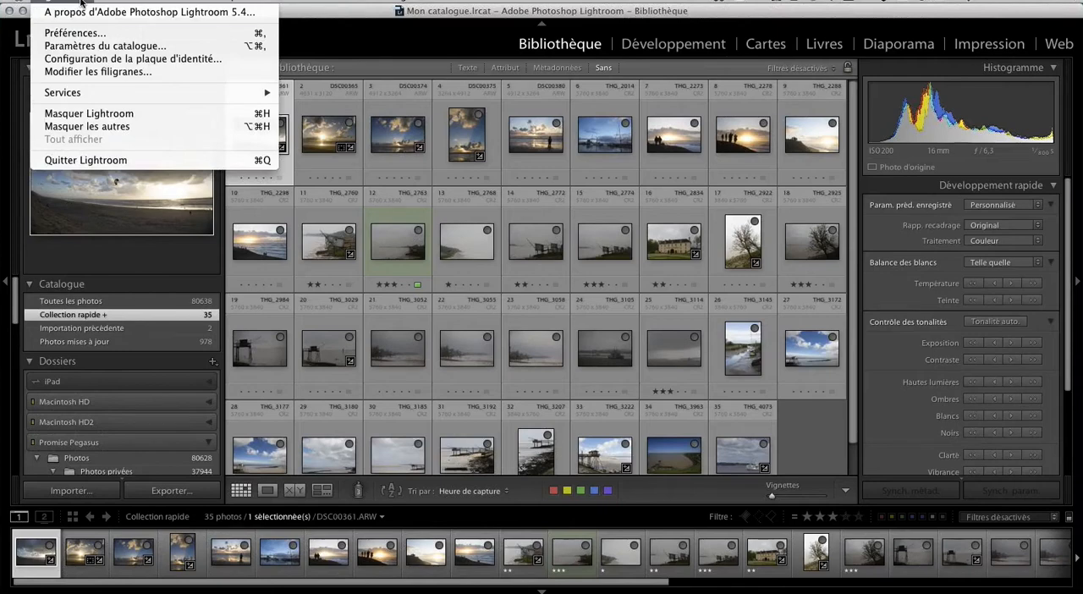
{"action": "left_click", "coordinate": [127, 46]}
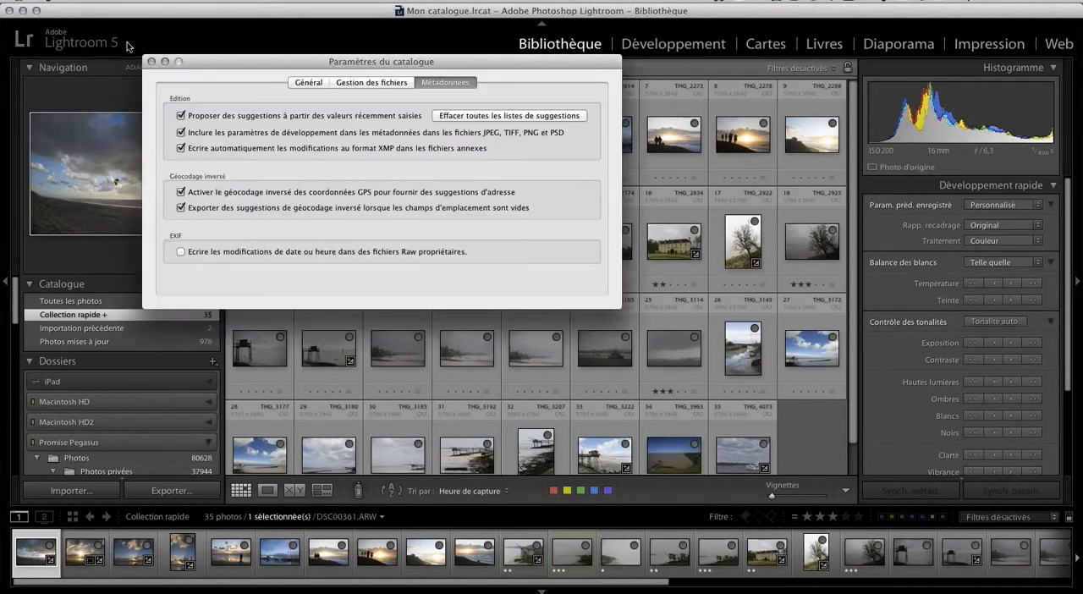
{"action": "left_click_drag", "start_coordinate": [331, 64], "coordinate": [446, 122]}
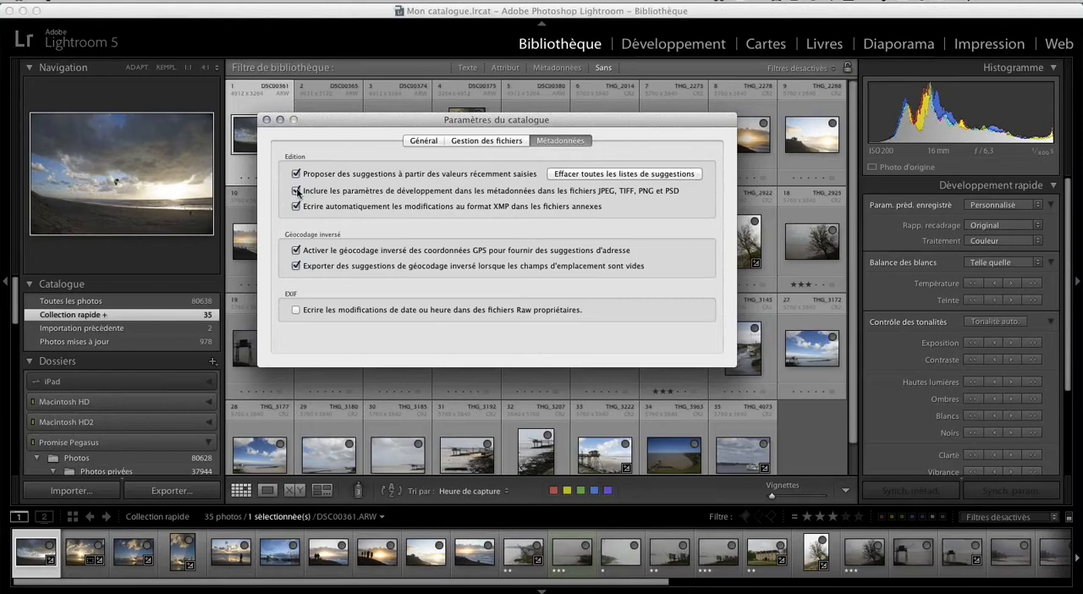
{"action": "left_click", "coordinate": [267, 121]}
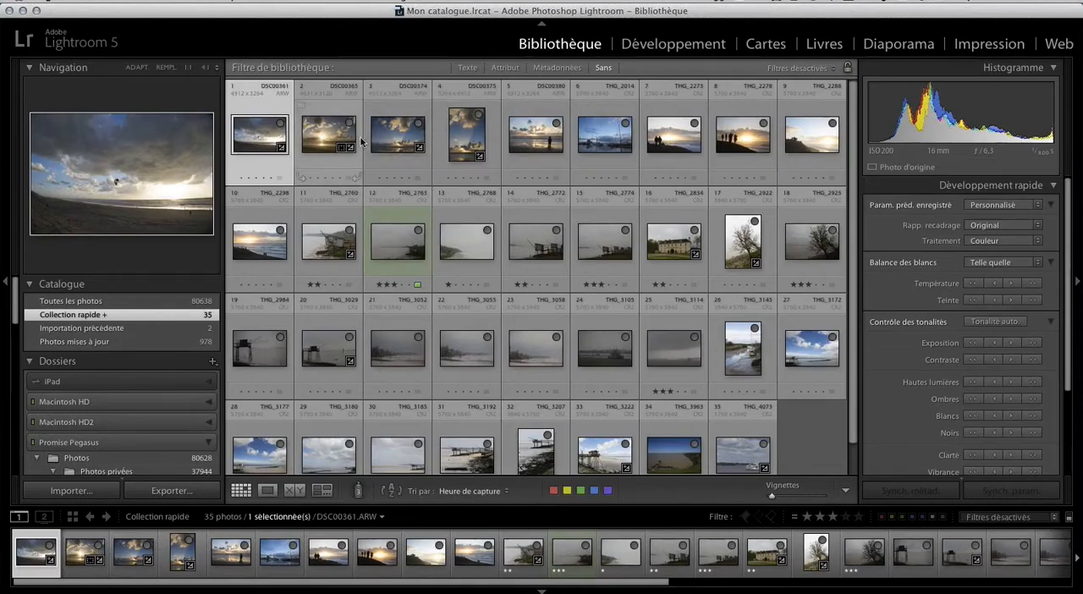
Enlarge photo DSC00361.ARW in the library and transfer it to DxO Optics Pro 9 through the external module.
{"action": "double_click", "coordinate": [254, 140]}
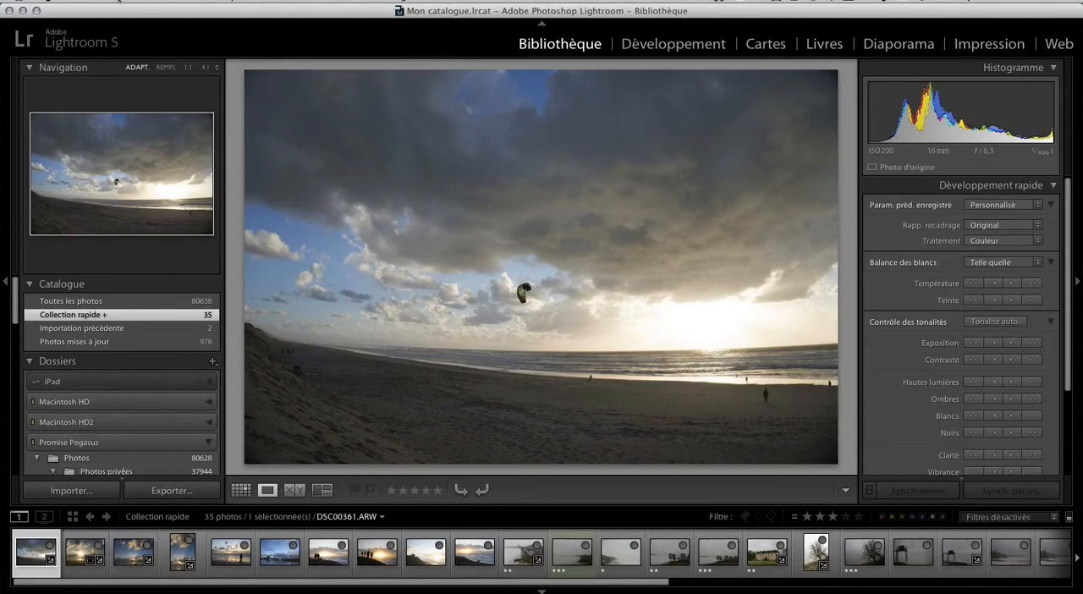
{"action": "left_click", "coordinate": [119, 2]}
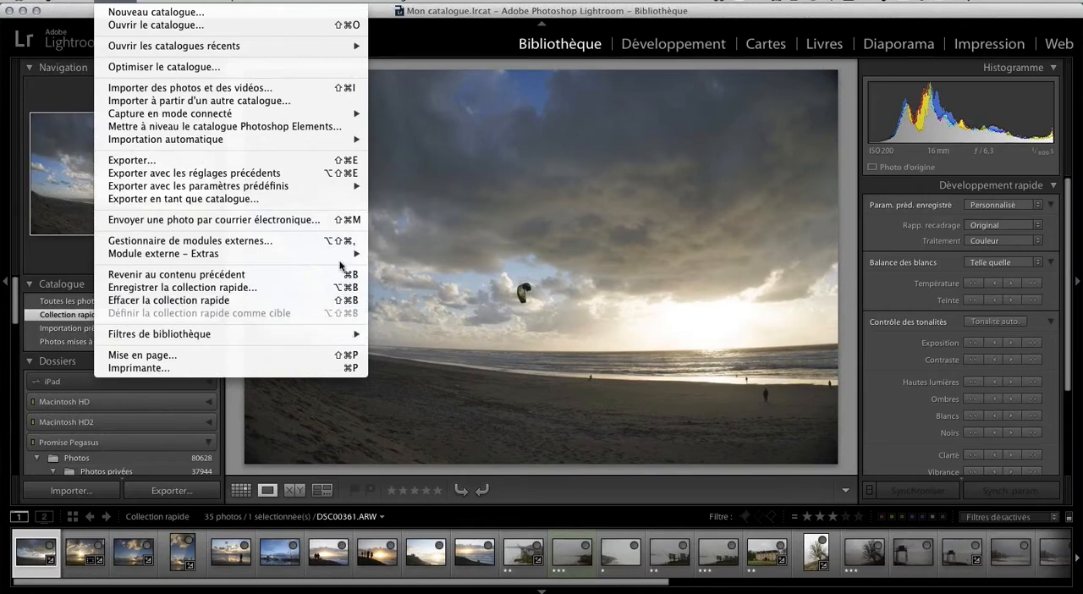
{"action": "mouse_move", "coordinate": [341, 257]}
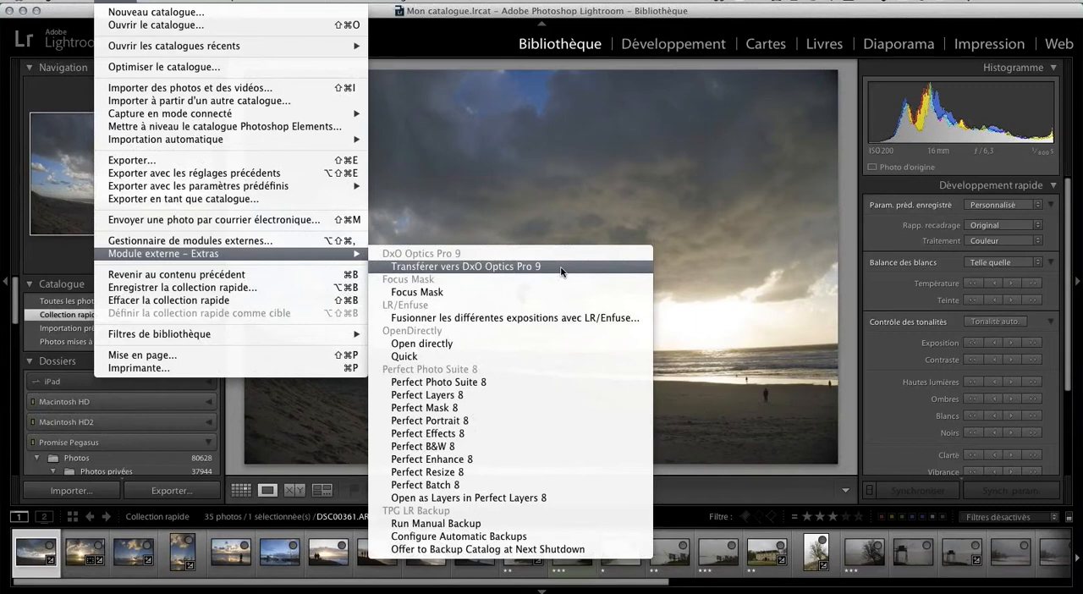
{"action": "left_click", "coordinate": [518, 267]}
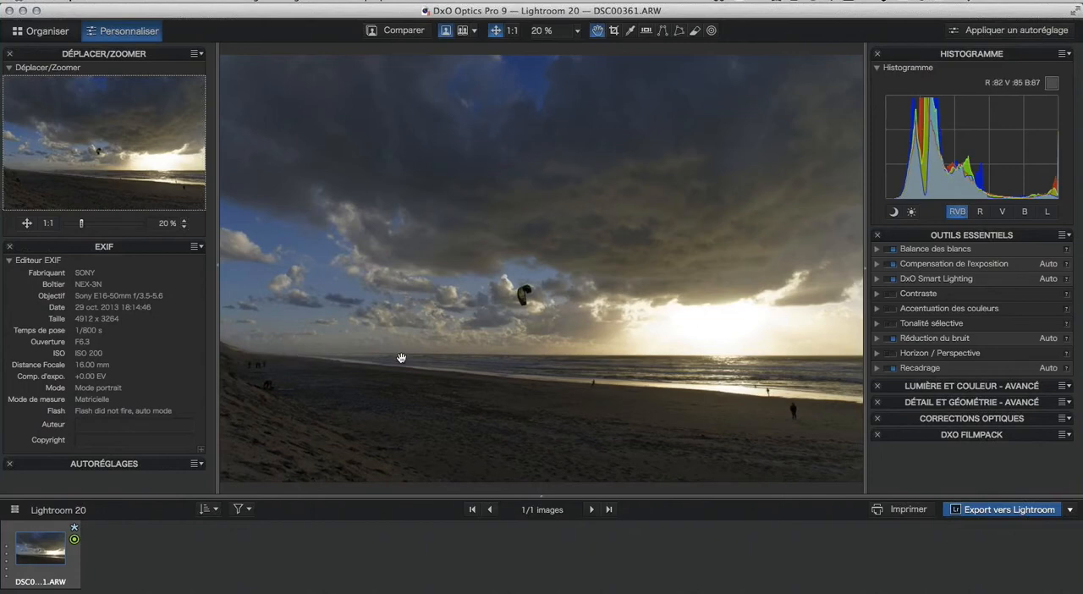
Review the export destinations offered in DxO Optics Pro 9 besides Lightroom, without choosing one.
{"action": "key", "text": "super+Tab"}
{"action": "left_click", "coordinate": [1069, 511]}
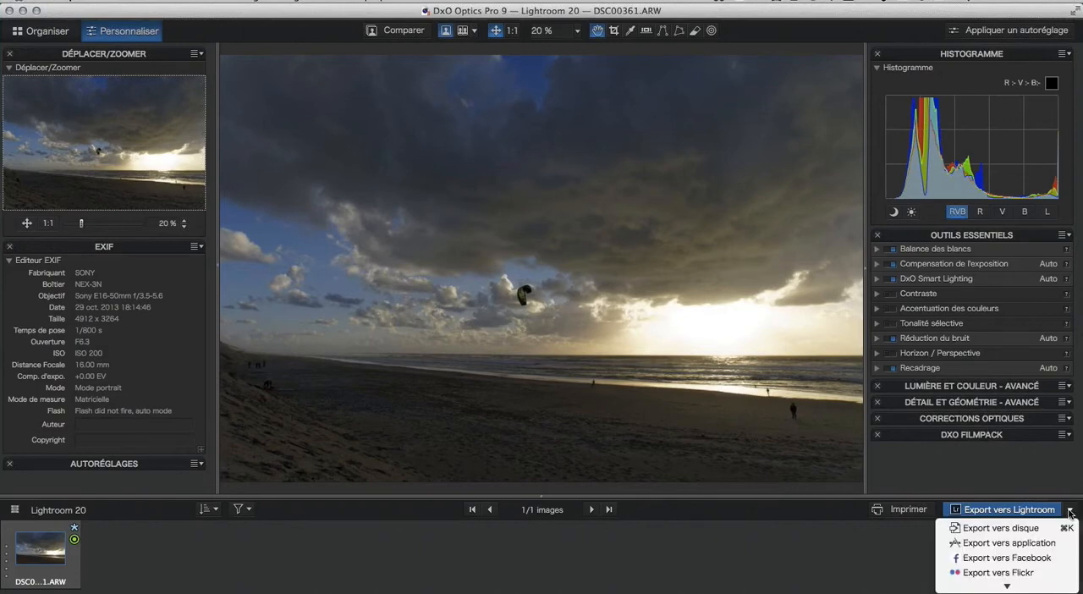
{"action": "left_click", "coordinate": [989, 468]}
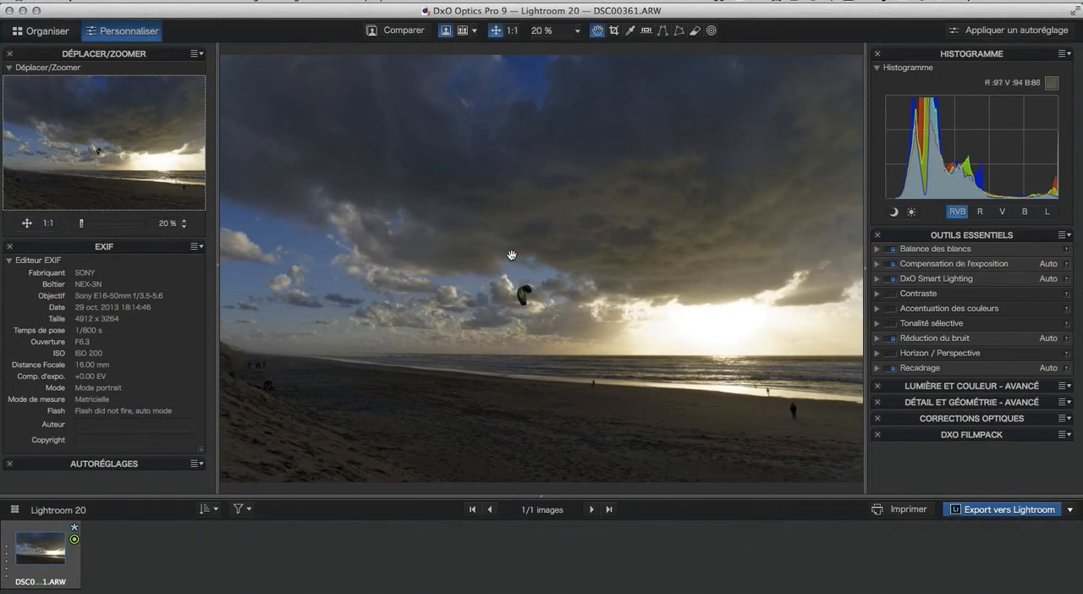
Examine the Lightroom projects in the Organiser workspace, widening the source list, and return to the Personnaliser workspace.
{"action": "left_click", "coordinate": [48, 34]}
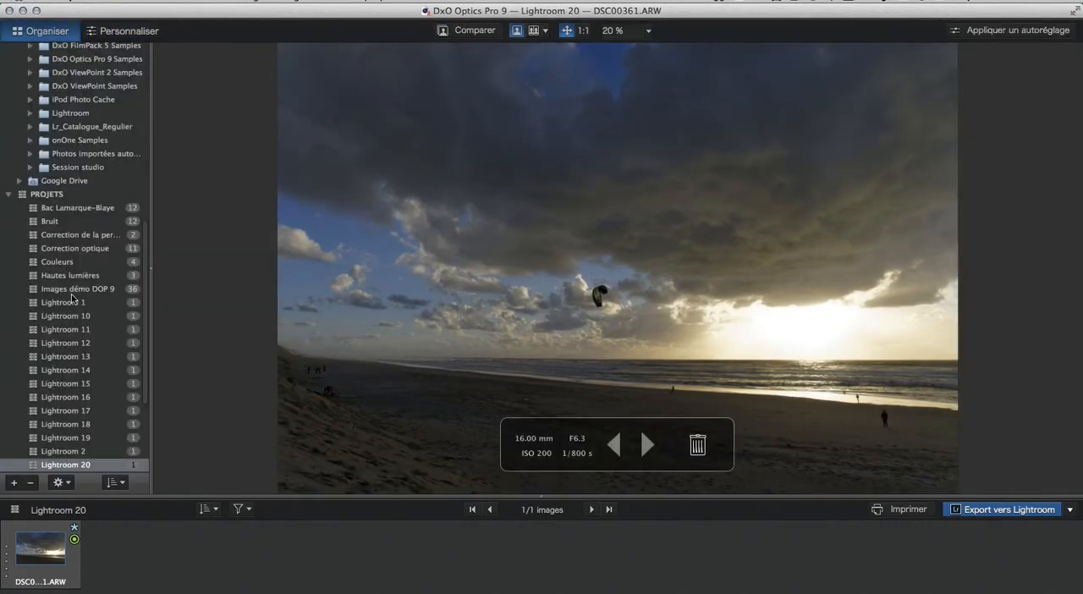
{"action": "scroll", "coordinate": [72, 298], "scroll_direction": "down", "scroll_amount": 1}
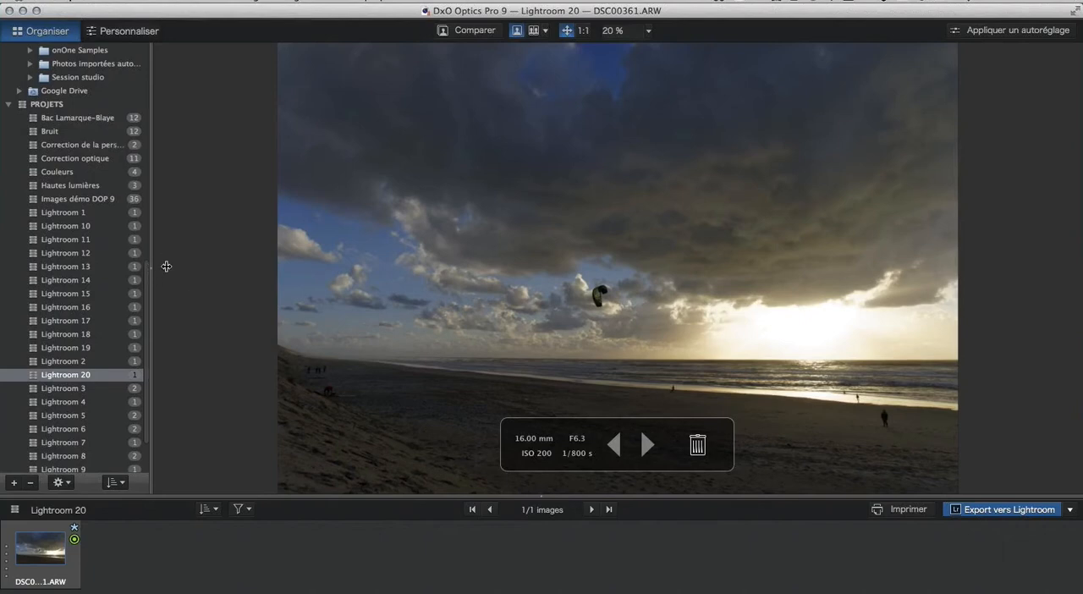
{"action": "left_click_drag", "start_coordinate": [166, 266], "coordinate": [258, 268]}
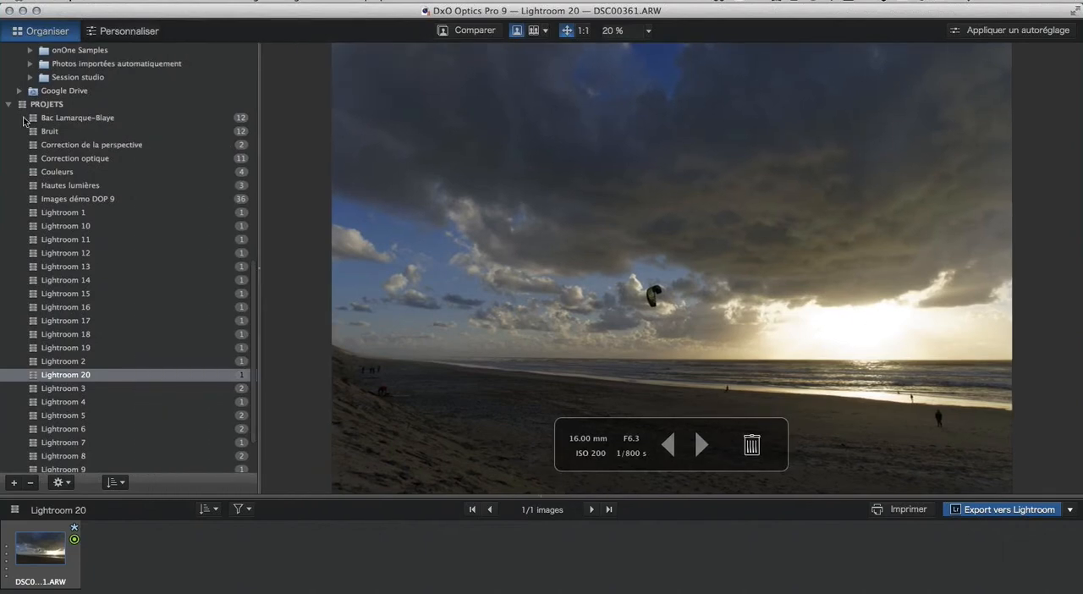
{"action": "scroll", "coordinate": [135, 204], "scroll_direction": "up", "scroll_amount": 10}
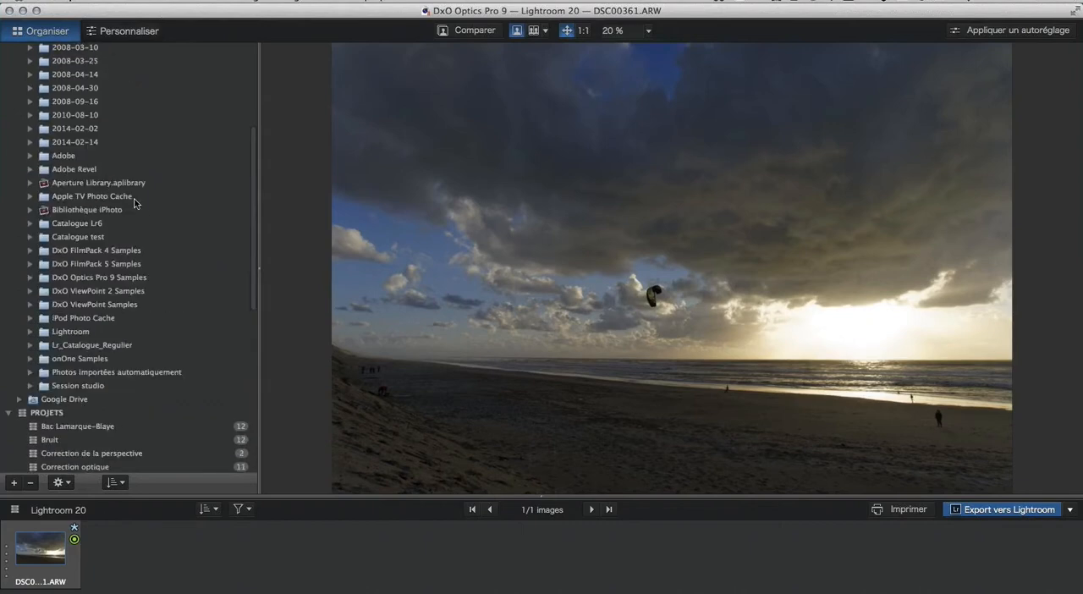
{"action": "scroll", "coordinate": [52, 347], "scroll_direction": "down", "scroll_amount": 12}
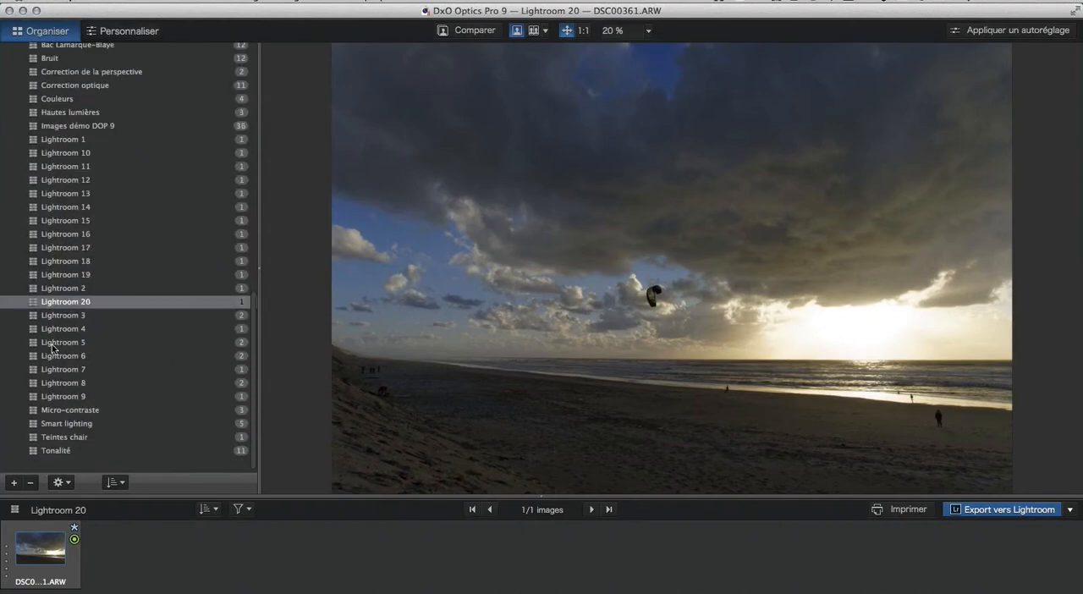
{"action": "scroll", "coordinate": [53, 348], "scroll_direction": "up", "scroll_amount": 2}
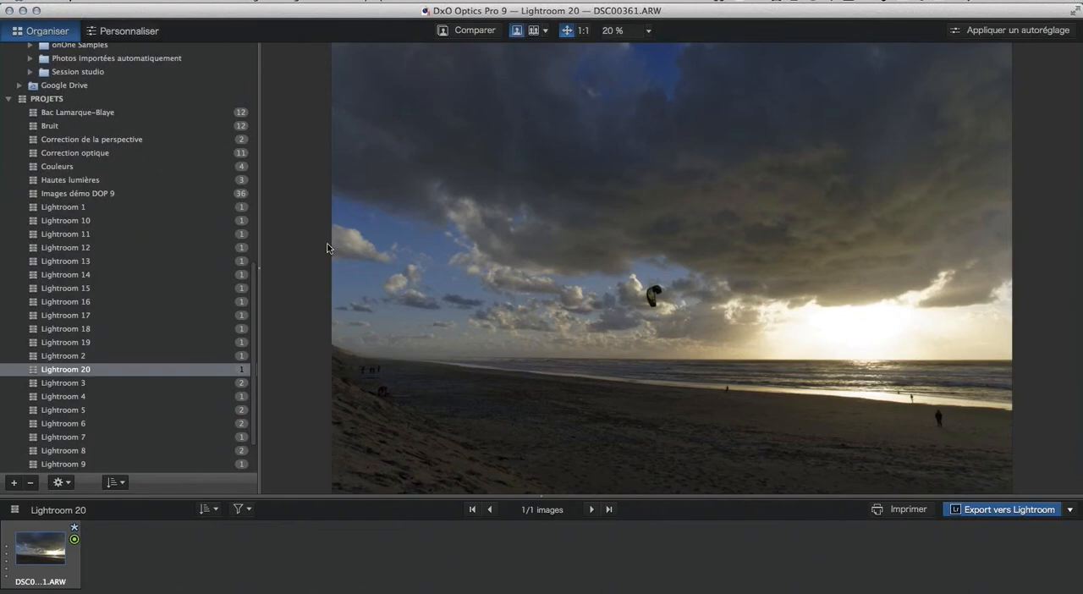
{"action": "mouse_move", "coordinate": [337, 248]}
{"action": "left_click", "coordinate": [111, 33]}
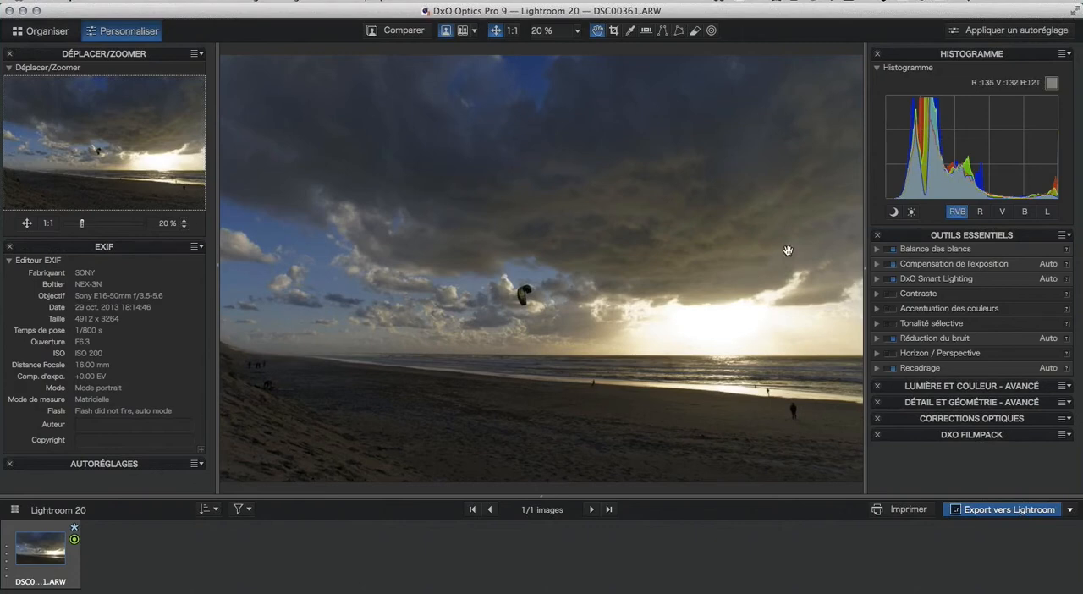
Export the image to Adobe Photoshop Lightroom 5.4 as a JPEG at quality 90 with the Original ICC profile.
{"action": "left_click", "coordinate": [1008, 512]}
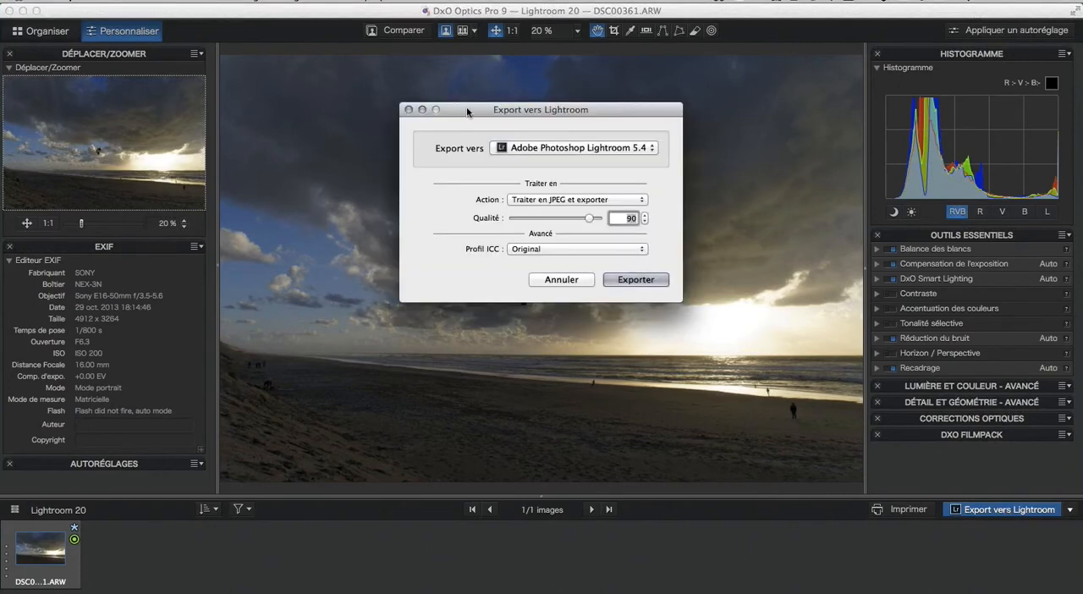
{"action": "left_click_drag", "start_coordinate": [467, 109], "coordinate": [445, 125]}
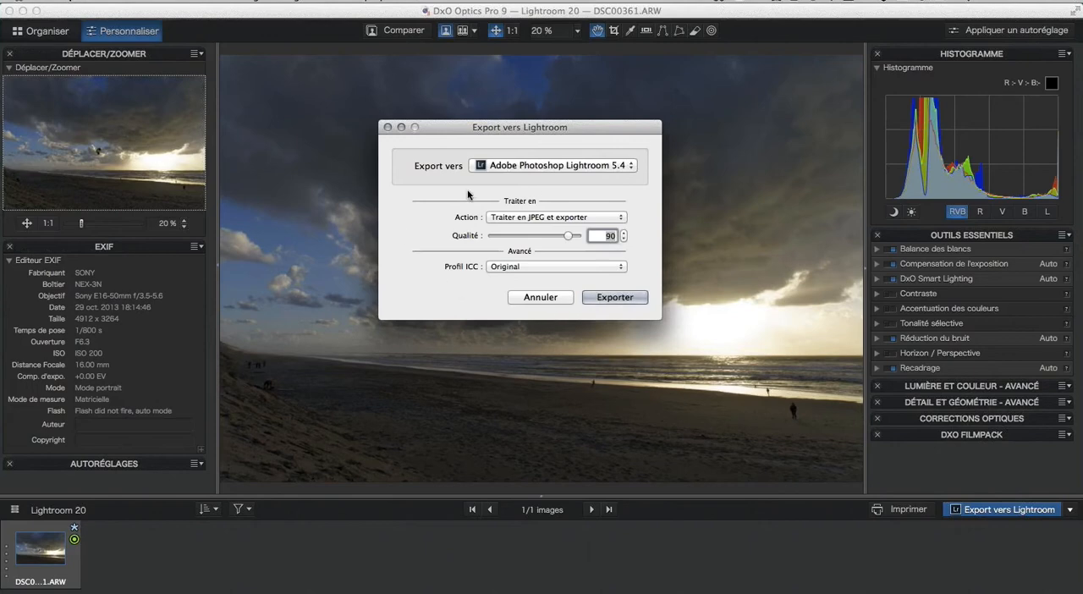
{"action": "left_click", "coordinate": [621, 219]}
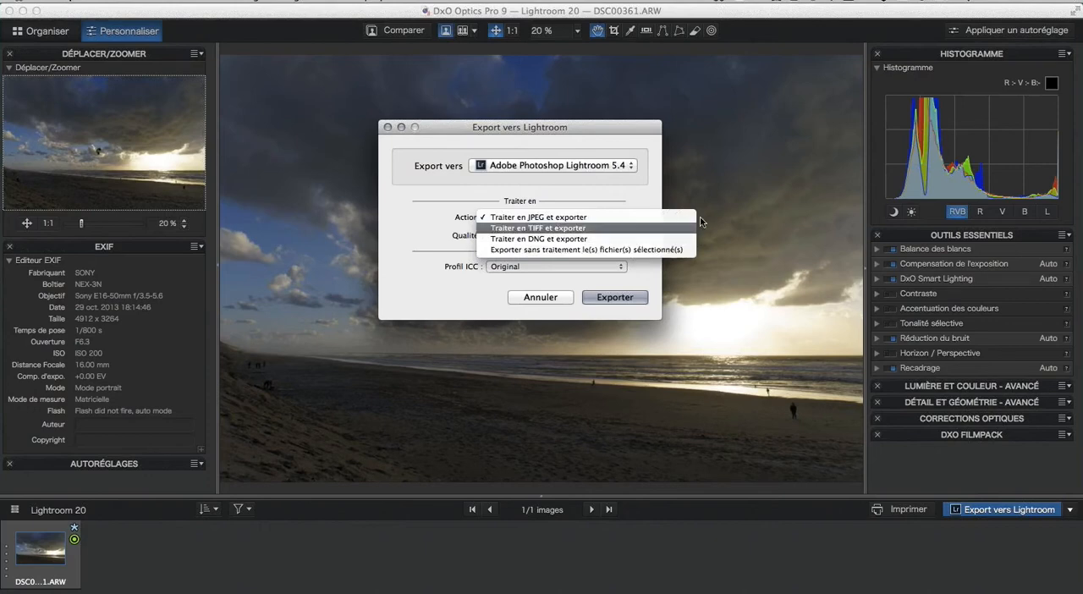
{"action": "left_click", "coordinate": [647, 199]}
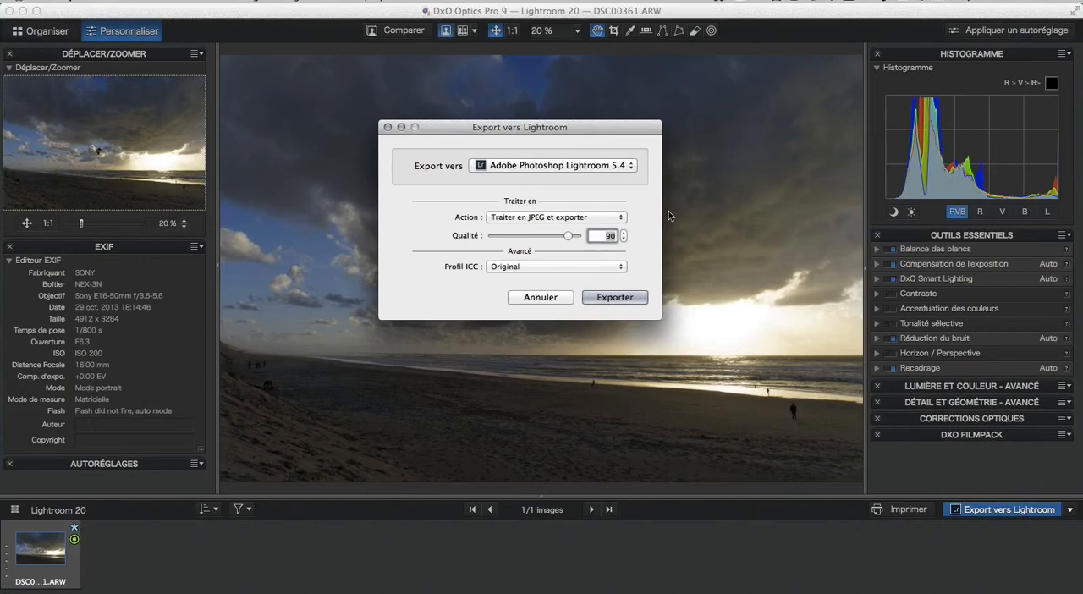
{"action": "left_click", "coordinate": [612, 298]}
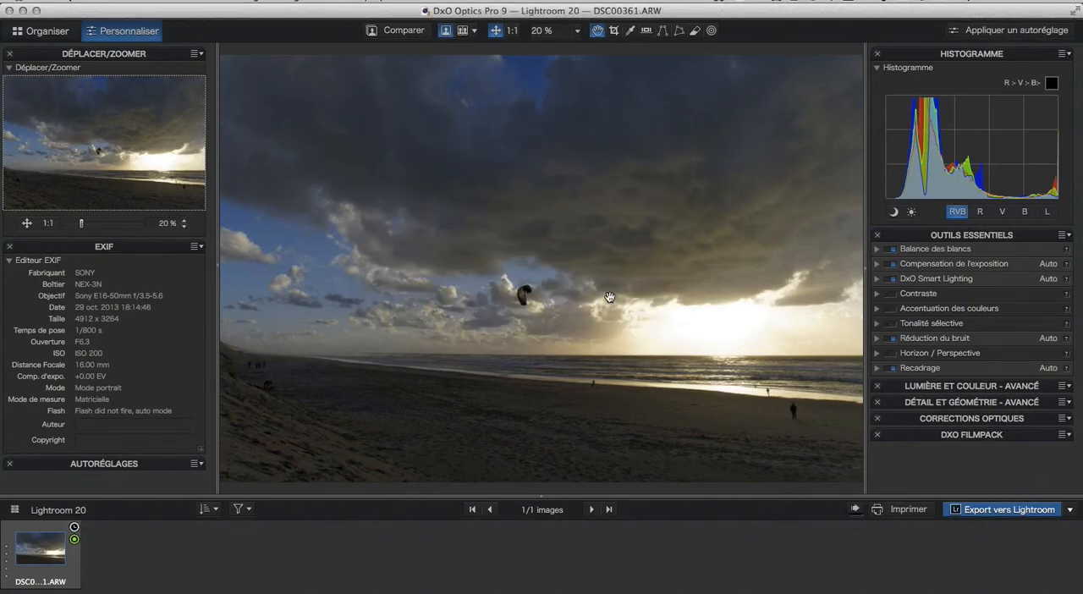
{"action": "left_click", "coordinate": [856, 511]}
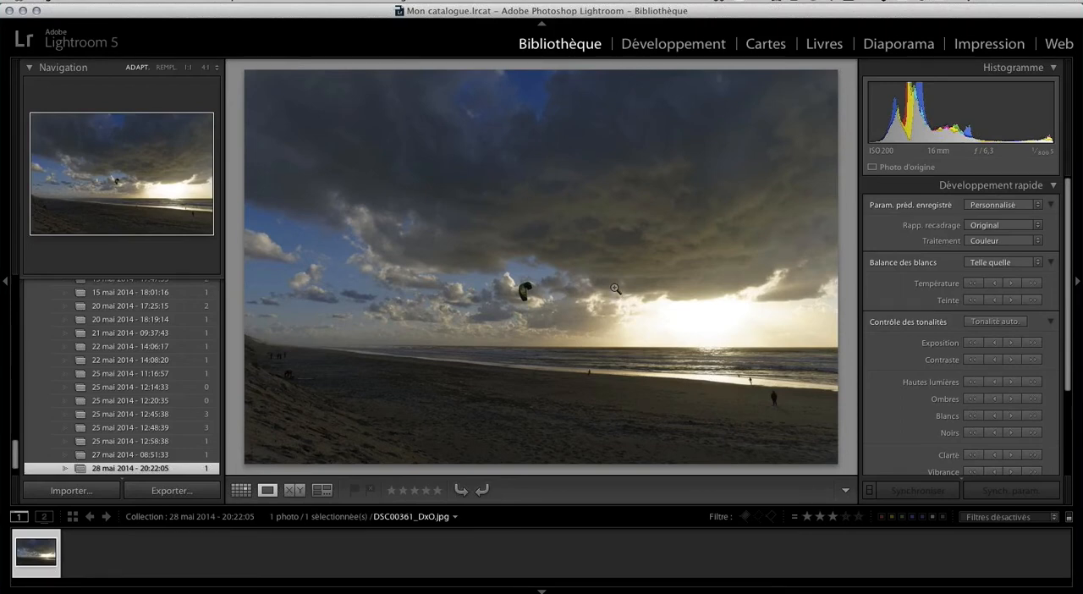
Cycle through the info overlays on the exported photo to check its file name, and hide the overlay again.
{"action": "key", "text": "i"}
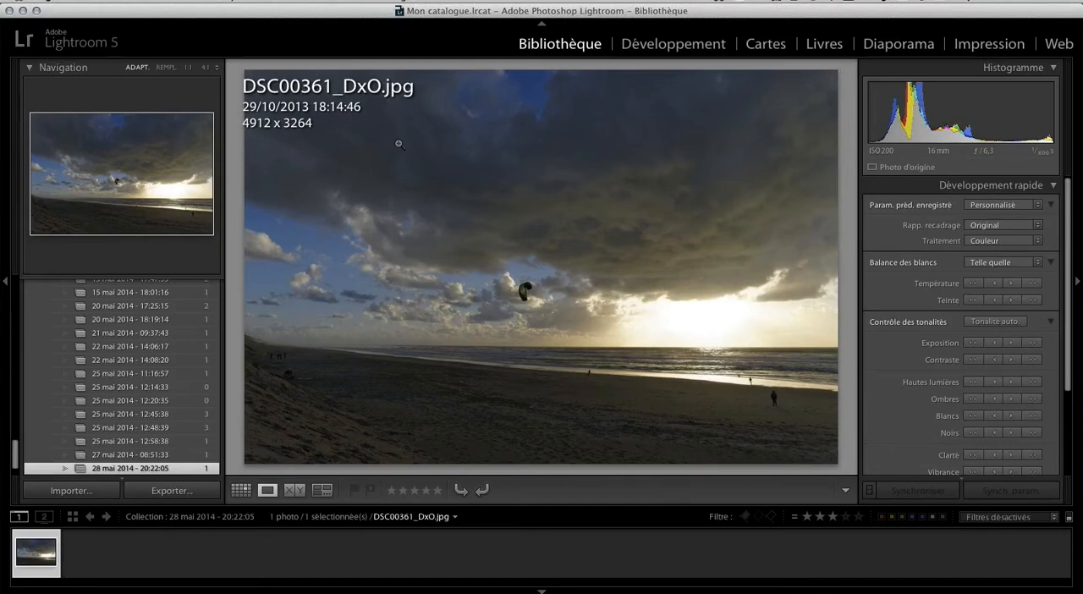
{"action": "key", "text": "i"}
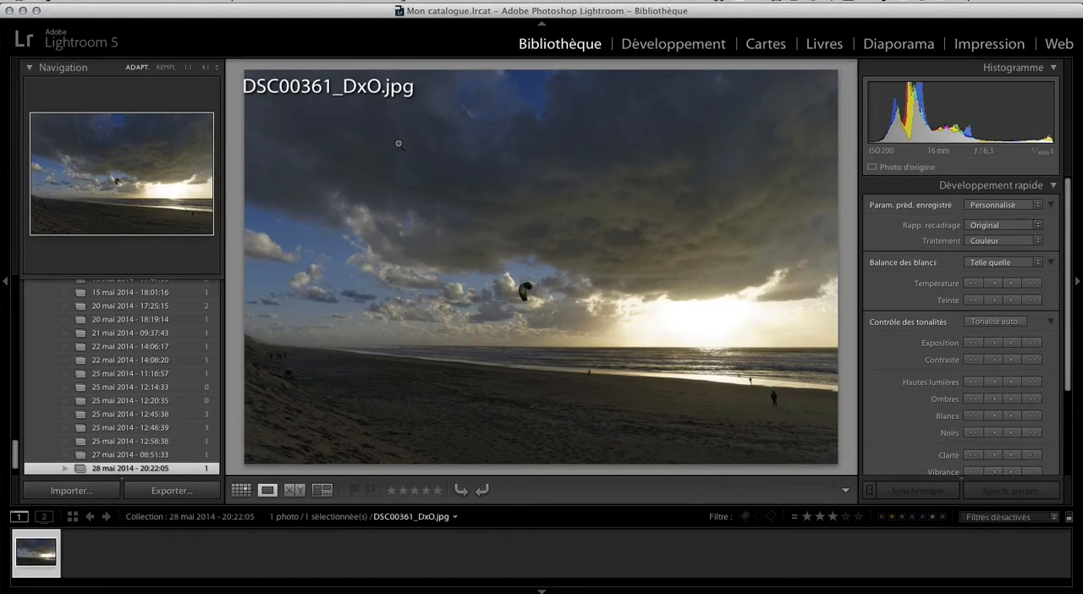
{"action": "key", "text": "i"}
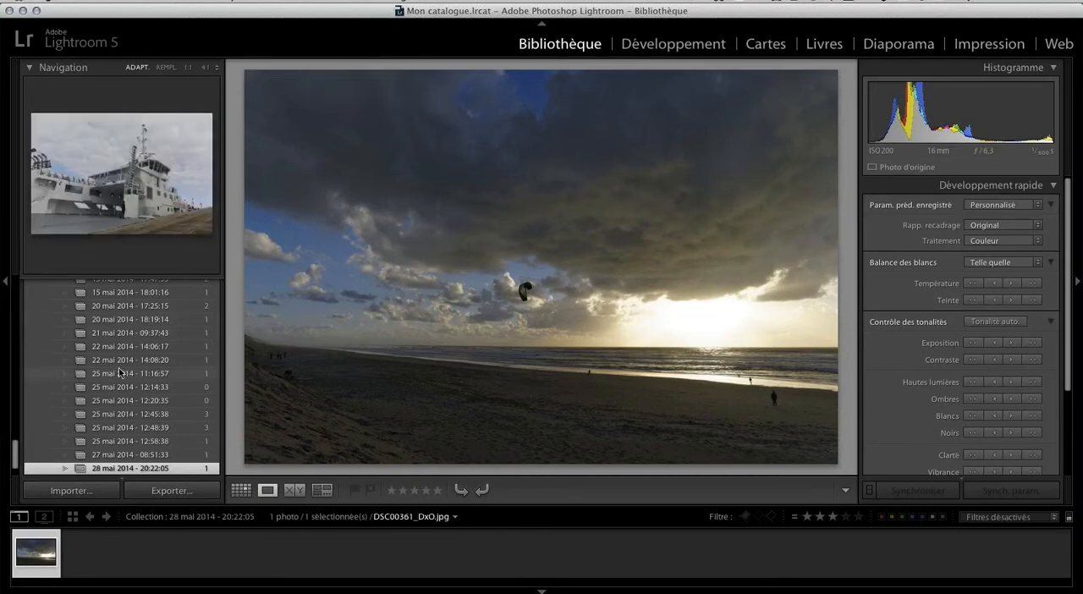
Look through the dated collections in the DxO Optics Pro collection set for the one holding the export.
{"action": "scroll", "coordinate": [102, 389], "scroll_direction": "down", "scroll_amount": 2}
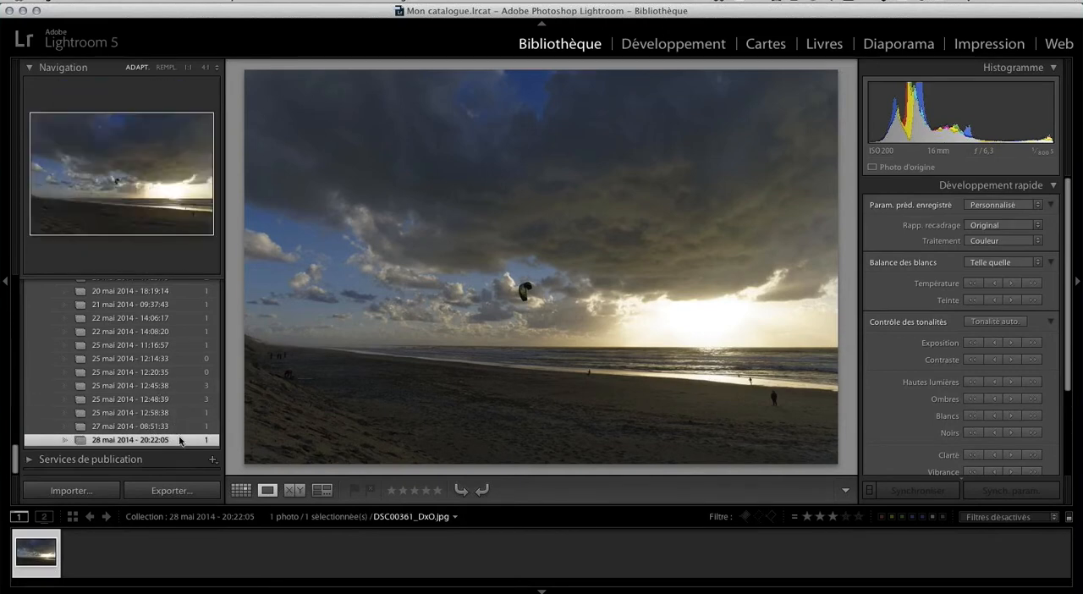
{"action": "scroll", "coordinate": [180, 440], "scroll_direction": "up", "scroll_amount": 5}
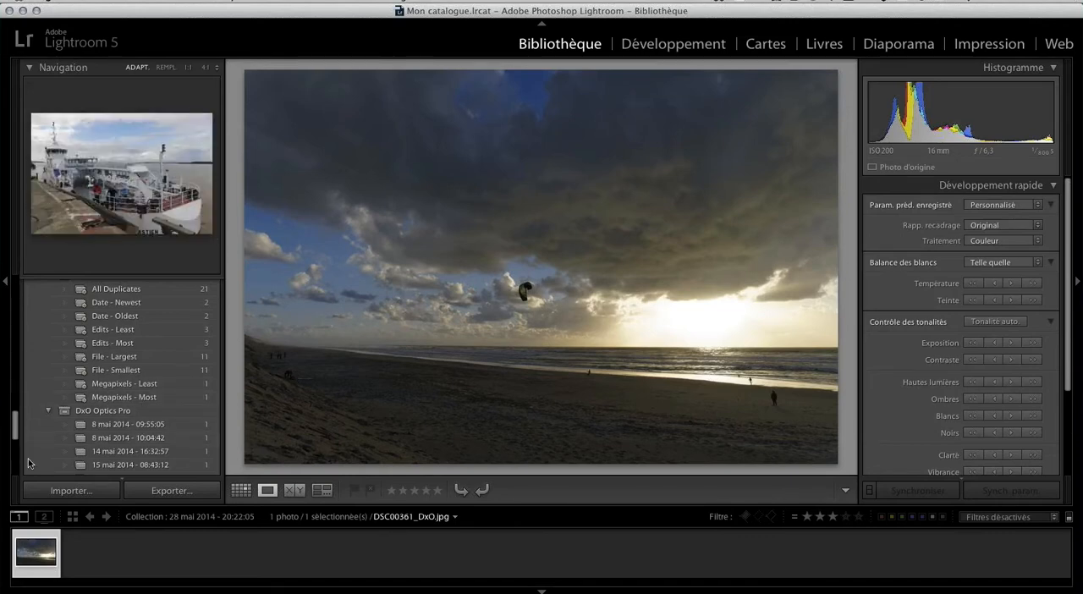
{"action": "scroll", "coordinate": [76, 436], "scroll_direction": "down", "scroll_amount": 10}
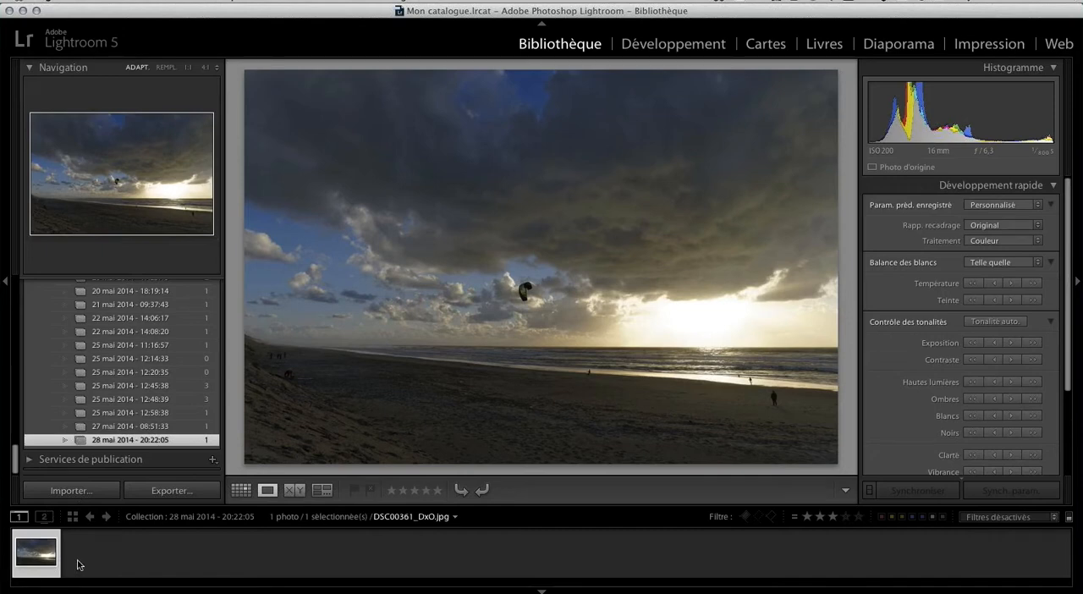
Go to the library folder containing DSC00361_DxO.jpg and show its photos in the grid view.
{"action": "right_click", "coordinate": [346, 121]}
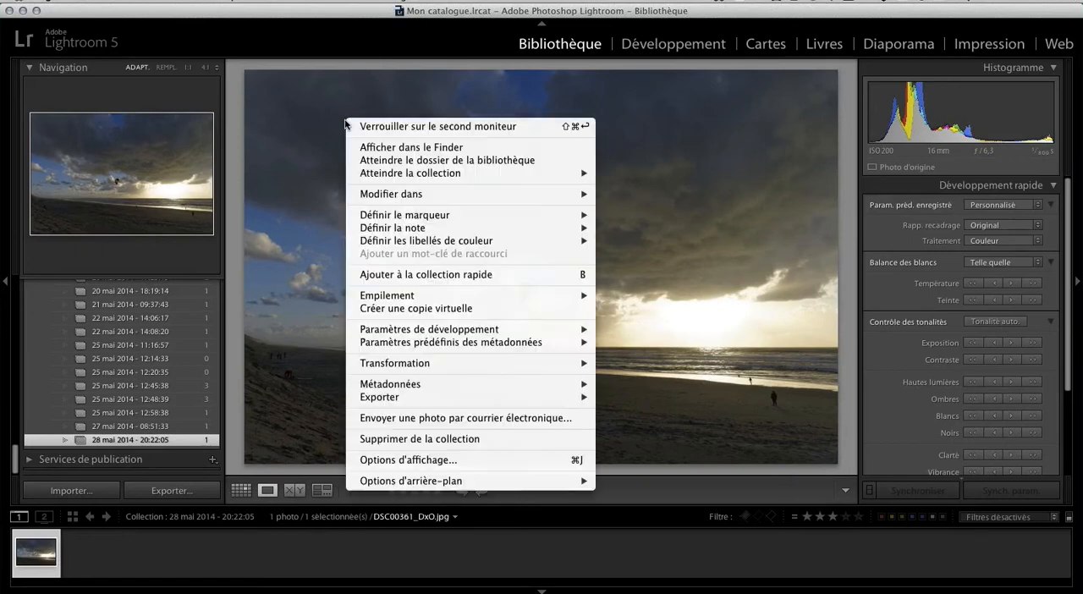
{"action": "left_click", "coordinate": [530, 161]}
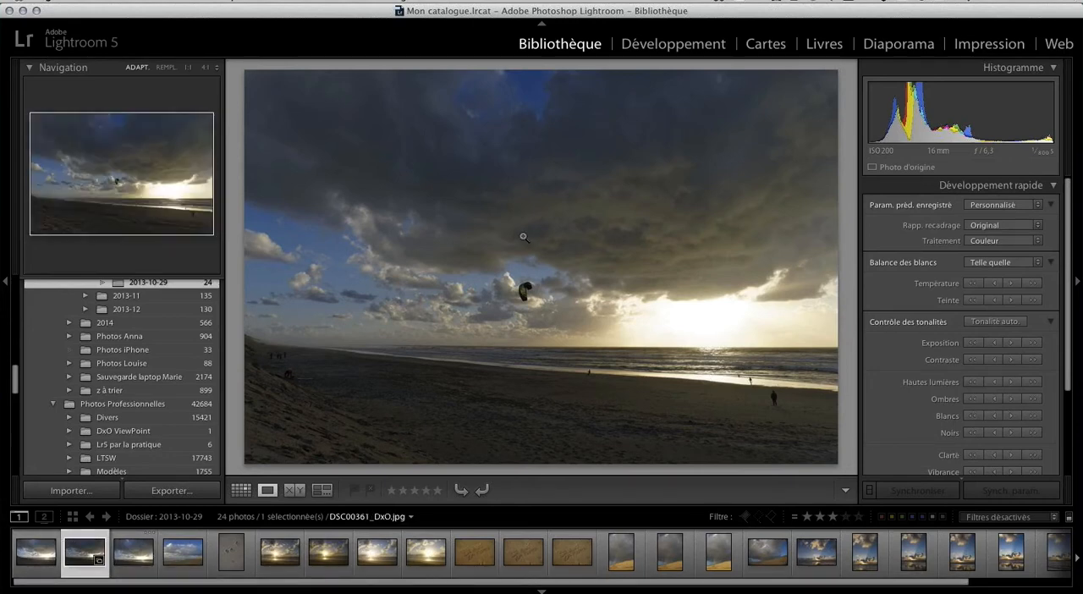
{"action": "key", "text": "g"}
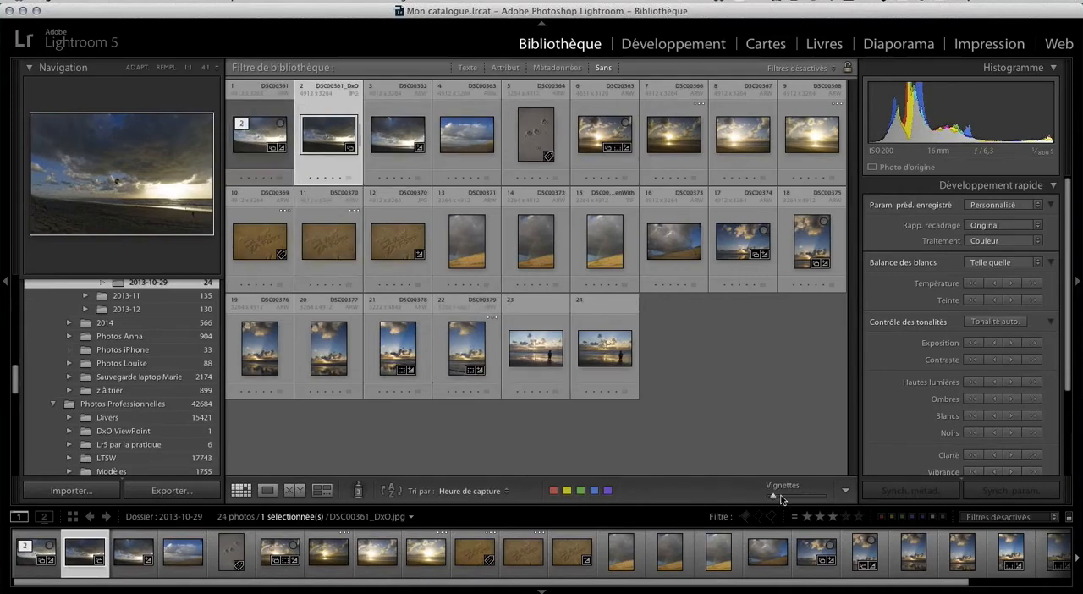
Enlarge the grid thumbnails, and collapse and re-expand the stack holding DSC00361 and its DxO export.
{"action": "left_click_drag", "start_coordinate": [773, 496], "coordinate": [801, 497]}
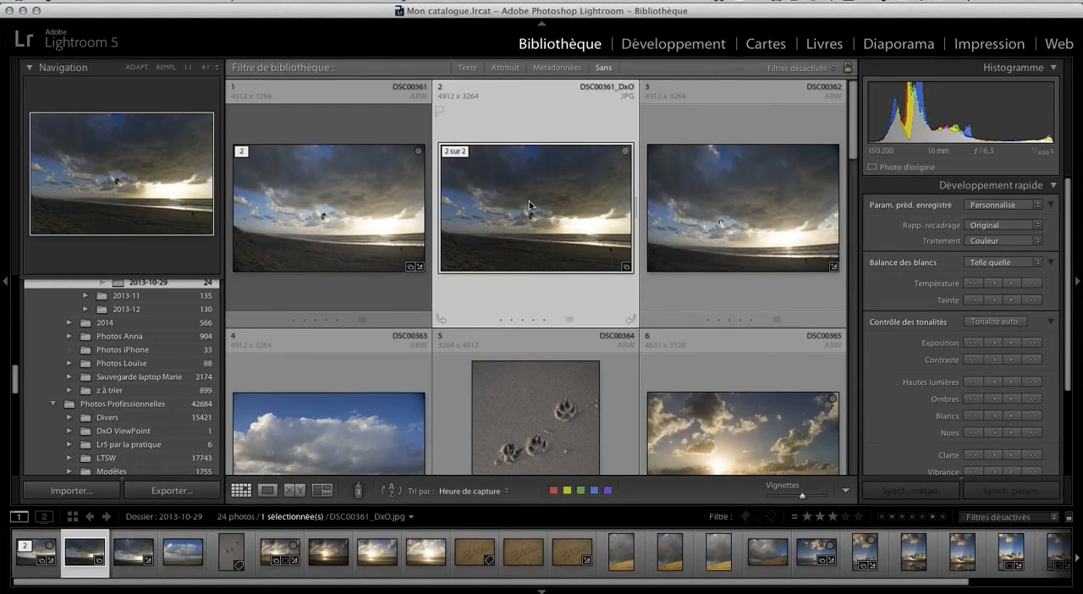
{"action": "left_click", "coordinate": [248, 154]}
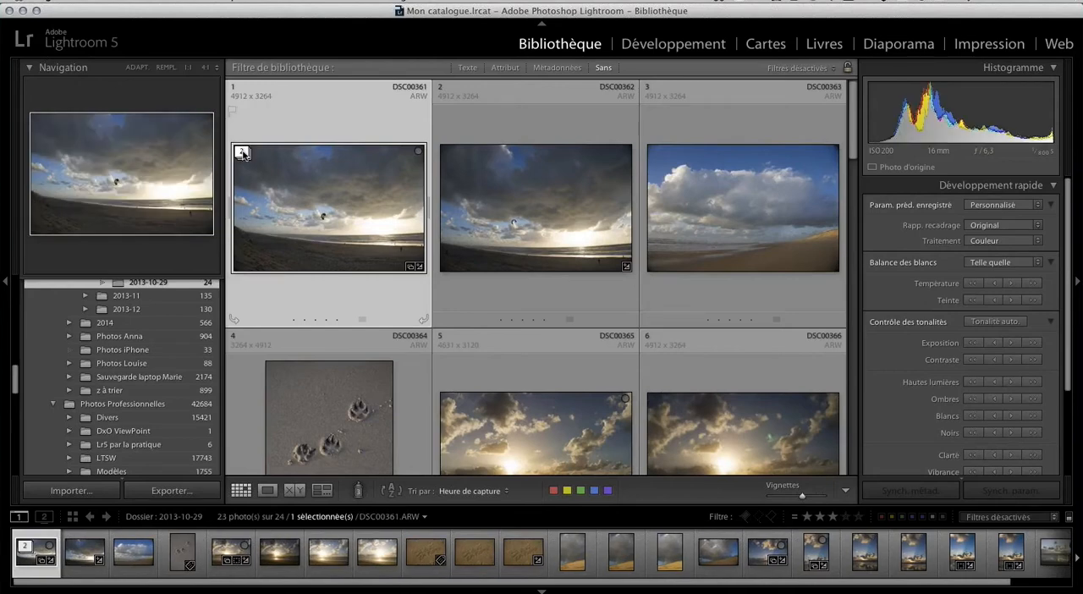
{"action": "left_click", "coordinate": [243, 153]}
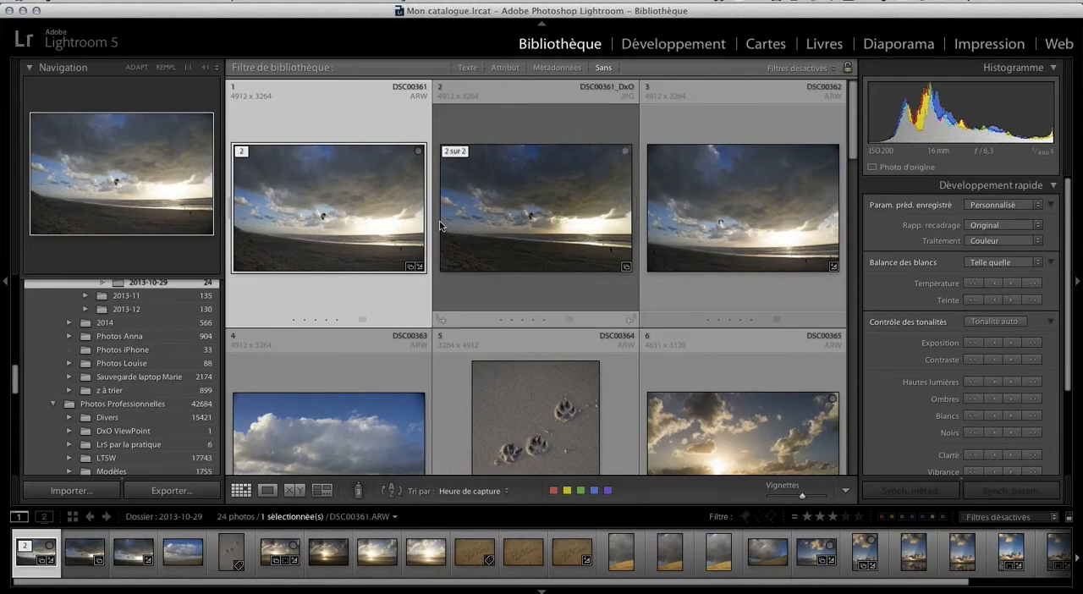
Show the photos of the catalogue's quick collection and browse them for the THG_2014 harbour photo.
{"action": "scroll", "coordinate": [440, 225], "scroll_direction": "down", "scroll_amount": 1}
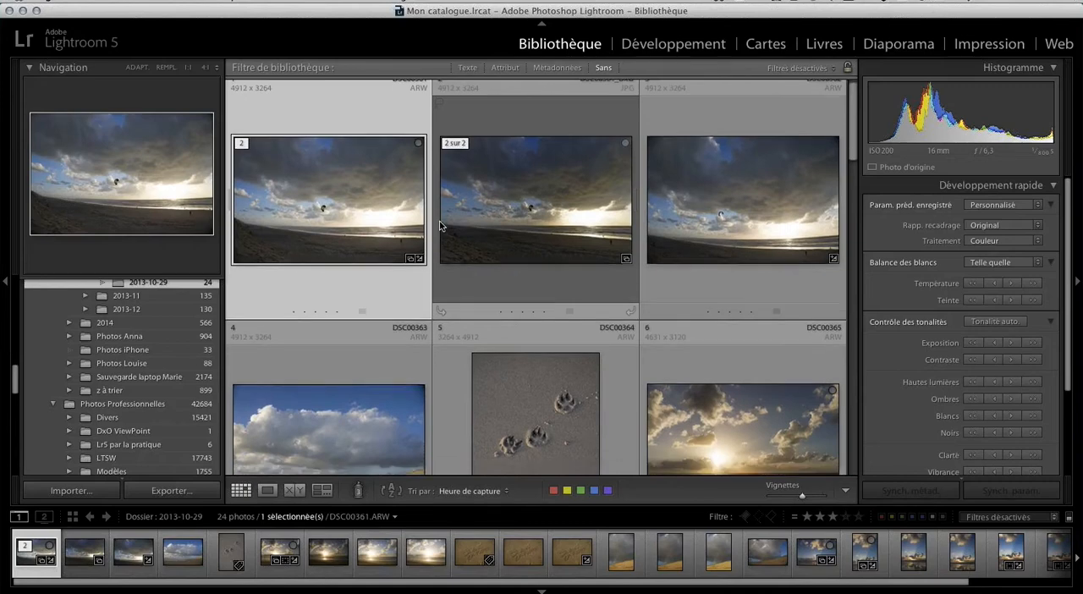
{"action": "scroll", "coordinate": [439, 225], "scroll_direction": "down", "scroll_amount": 5}
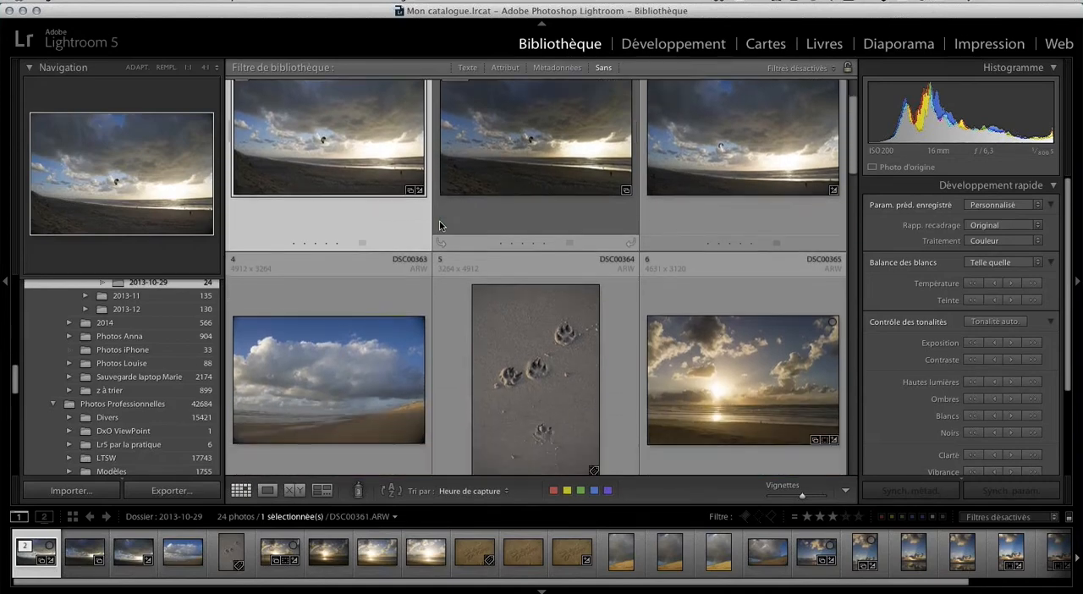
{"action": "scroll", "coordinate": [439, 225], "scroll_direction": "down", "scroll_amount": 4}
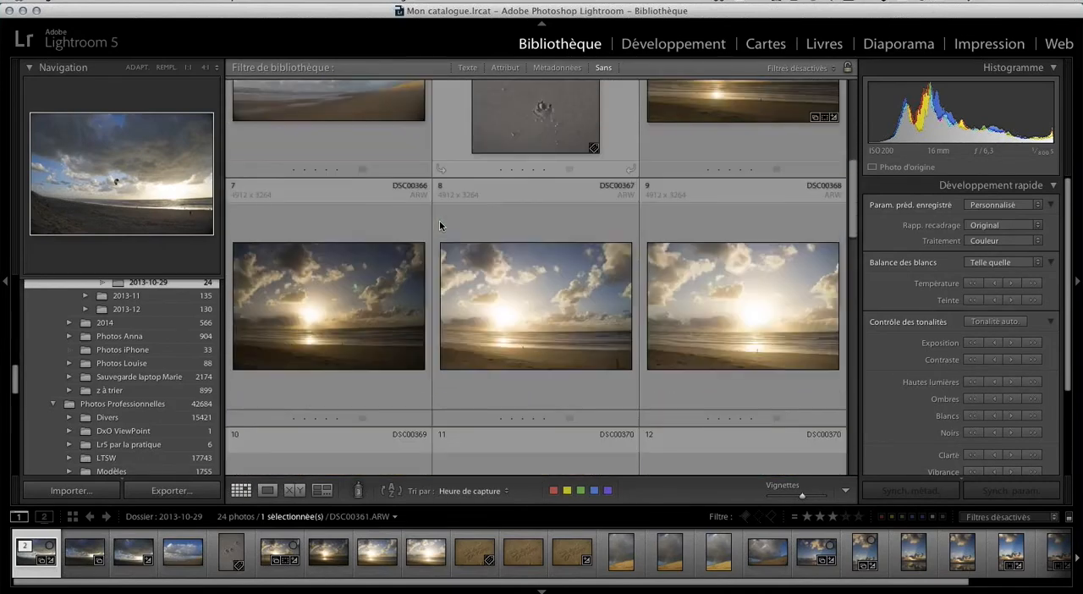
{"action": "scroll", "coordinate": [439, 225], "scroll_direction": "up", "scroll_amount": 5}
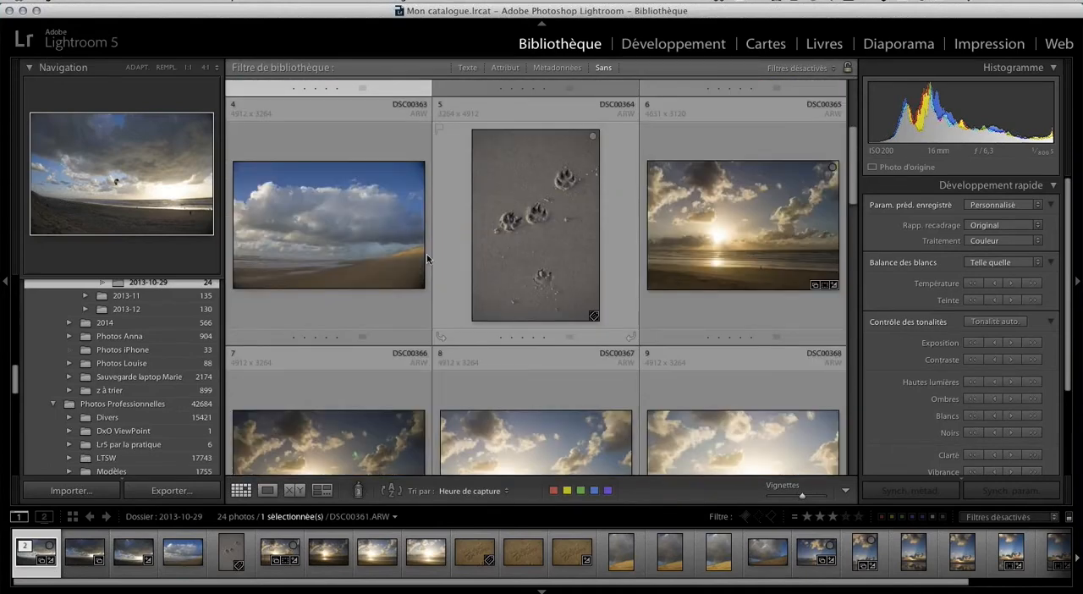
{"action": "scroll", "coordinate": [158, 326], "scroll_direction": "up", "scroll_amount": 10}
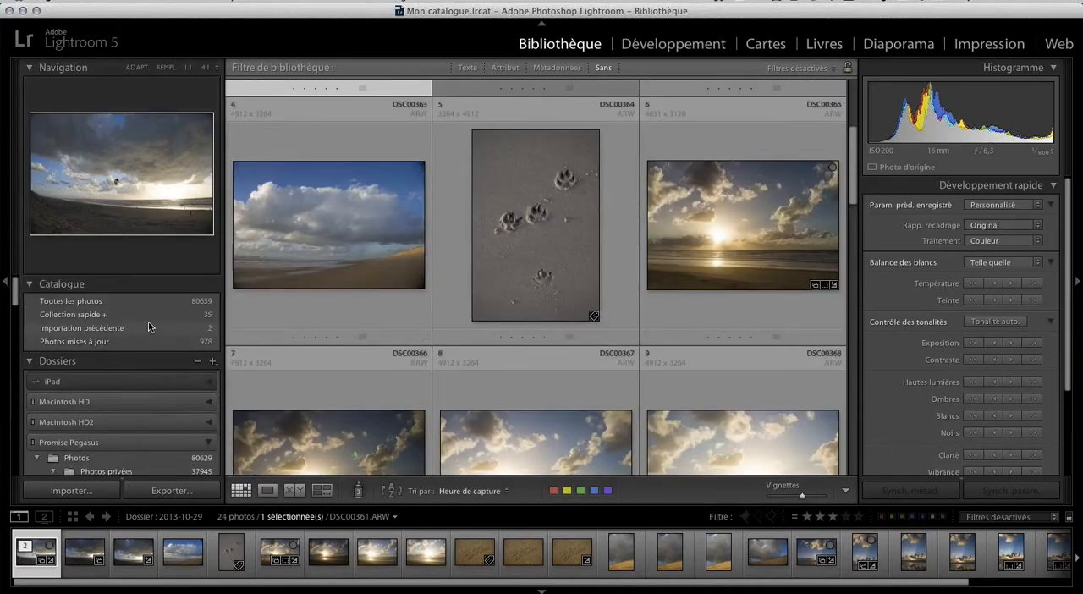
{"action": "left_click", "coordinate": [152, 316]}
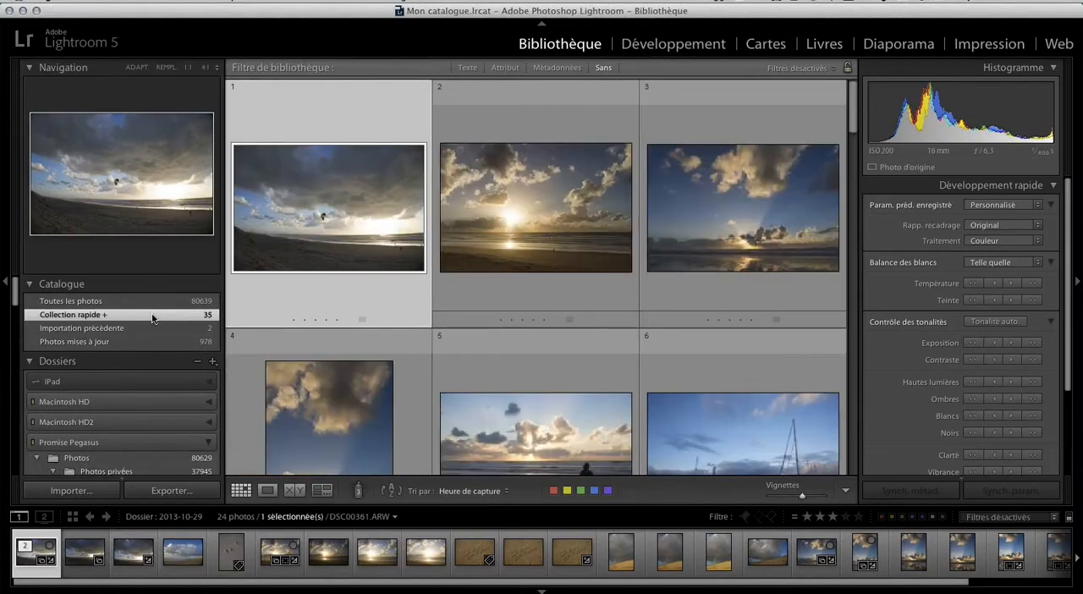
{"action": "scroll", "coordinate": [694, 375], "scroll_direction": "down", "scroll_amount": 3}
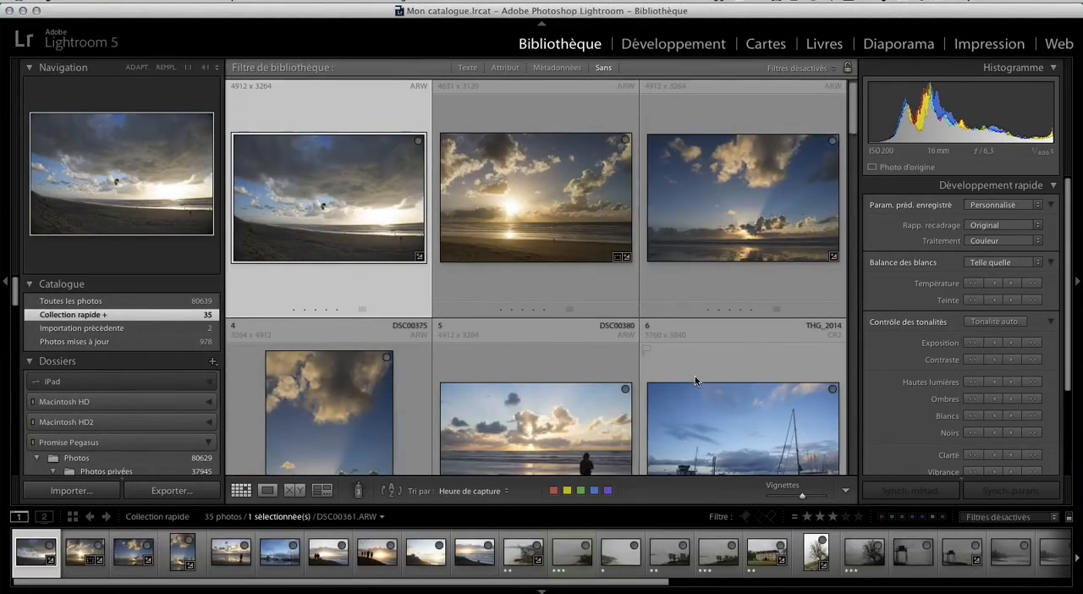
{"action": "scroll", "coordinate": [694, 376], "scroll_direction": "up", "scroll_amount": 1}
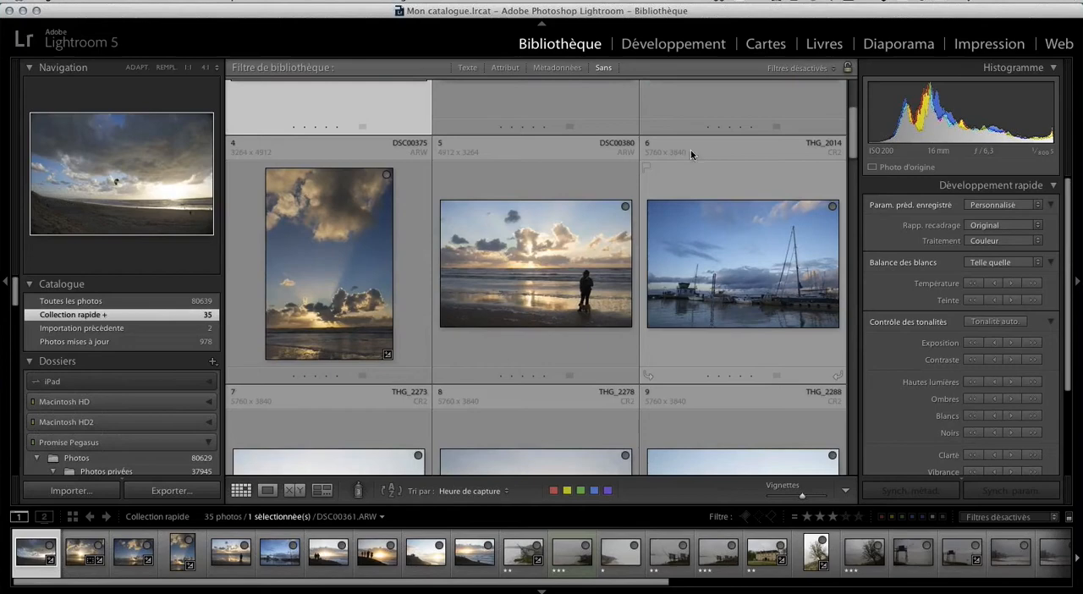
Rate the THG_2014 harbour photo five stars and give it the green colour label.
{"action": "left_click", "coordinate": [733, 180]}
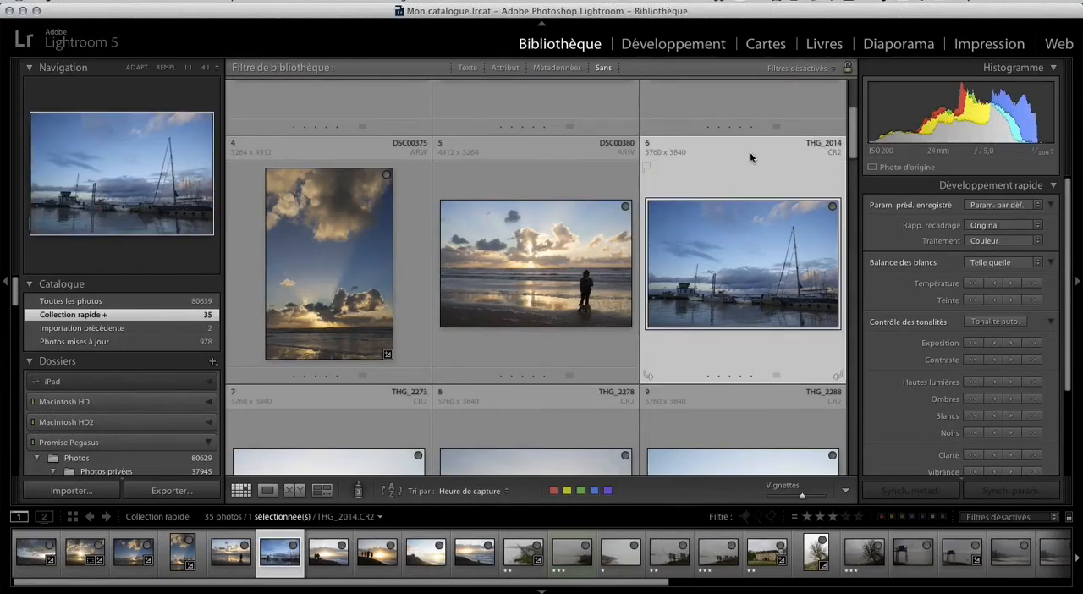
{"action": "left_click", "coordinate": [751, 376]}
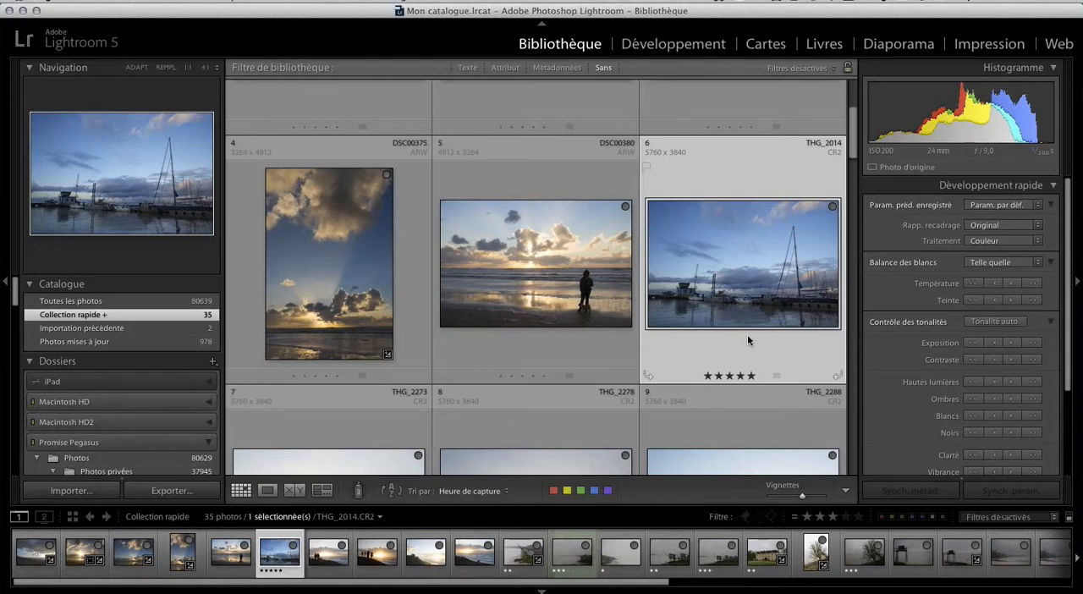
{"action": "left_click", "coordinate": [777, 378]}
{"action": "left_click", "coordinate": [801, 410]}
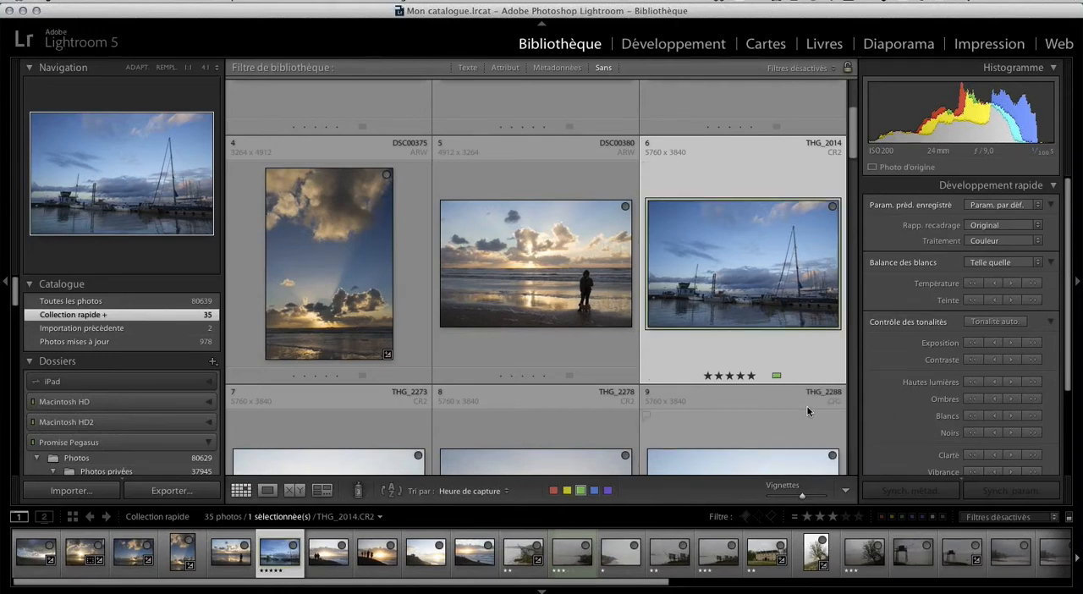
Add the keyword "Port de Pauillac" to the harbour photo.
{"action": "left_click", "coordinate": [1054, 186]}
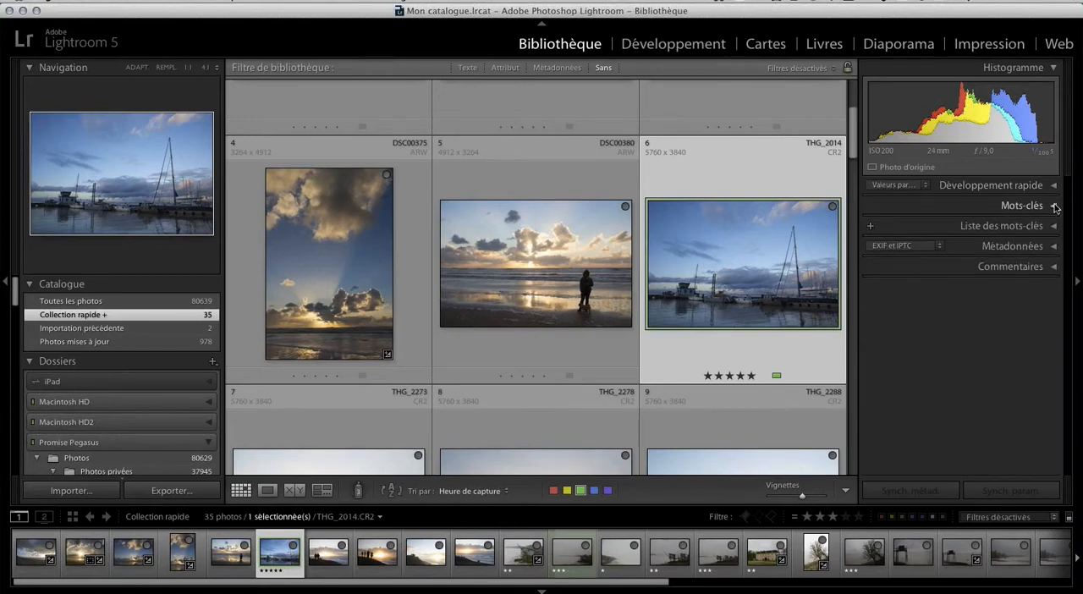
{"action": "left_click", "coordinate": [1053, 211]}
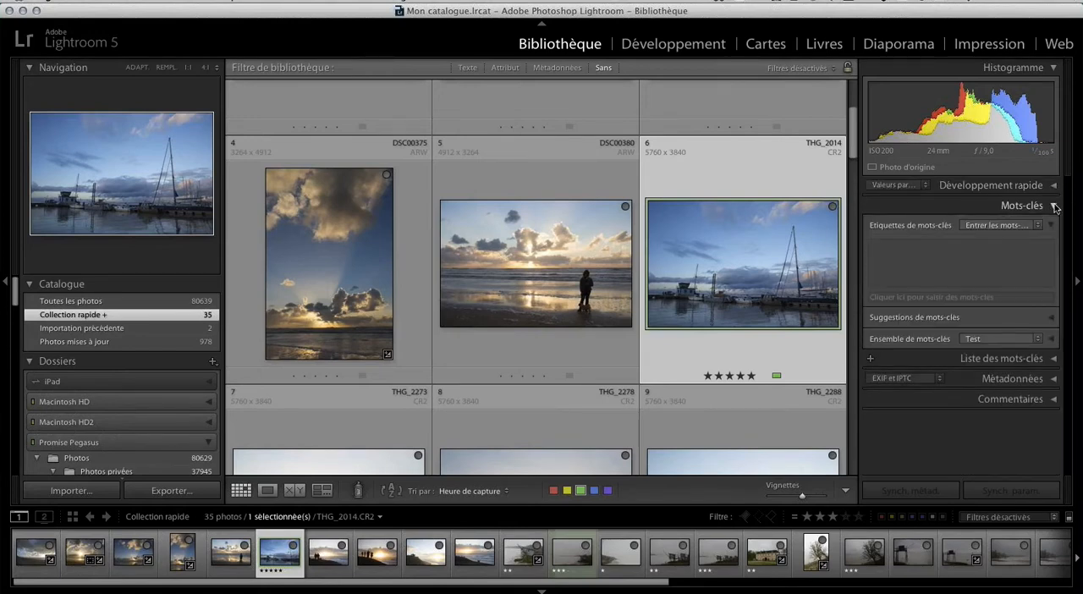
{"action": "left_click", "coordinate": [905, 298]}
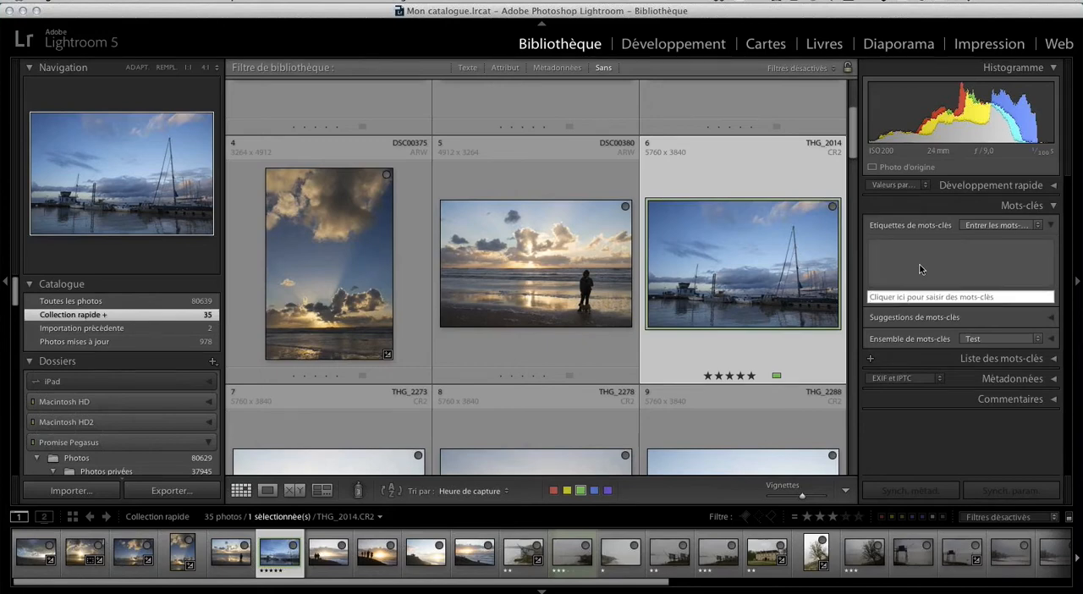
{"action": "type", "text": "Port de Pauillac"}
{"action": "key", "text": "Return"}
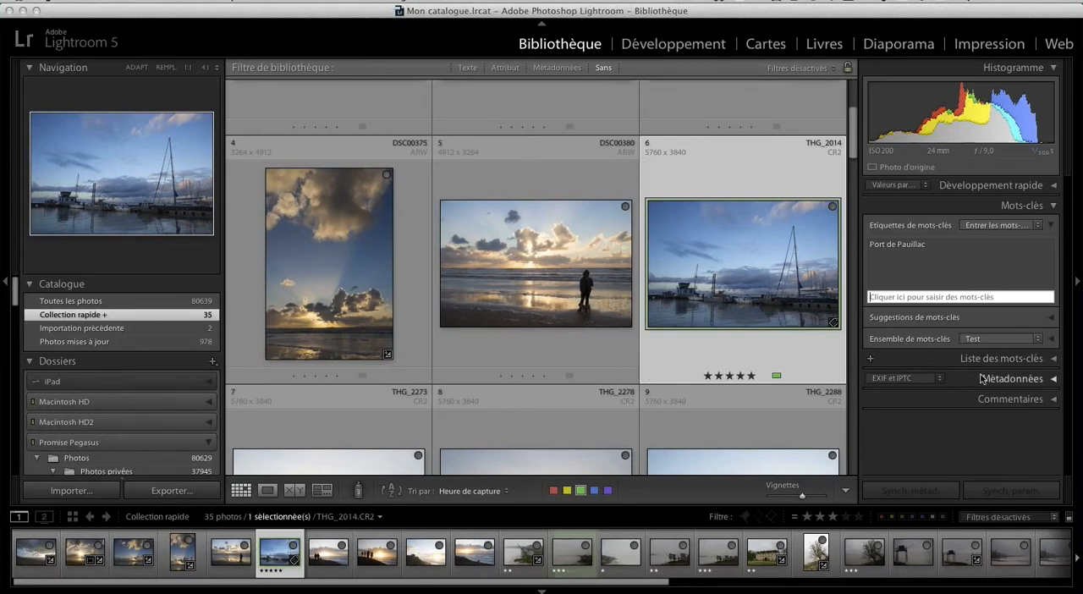
Set the title in the harbour photo's metadata to "Port de Pauillac".
{"action": "left_click", "coordinate": [1053, 383]}
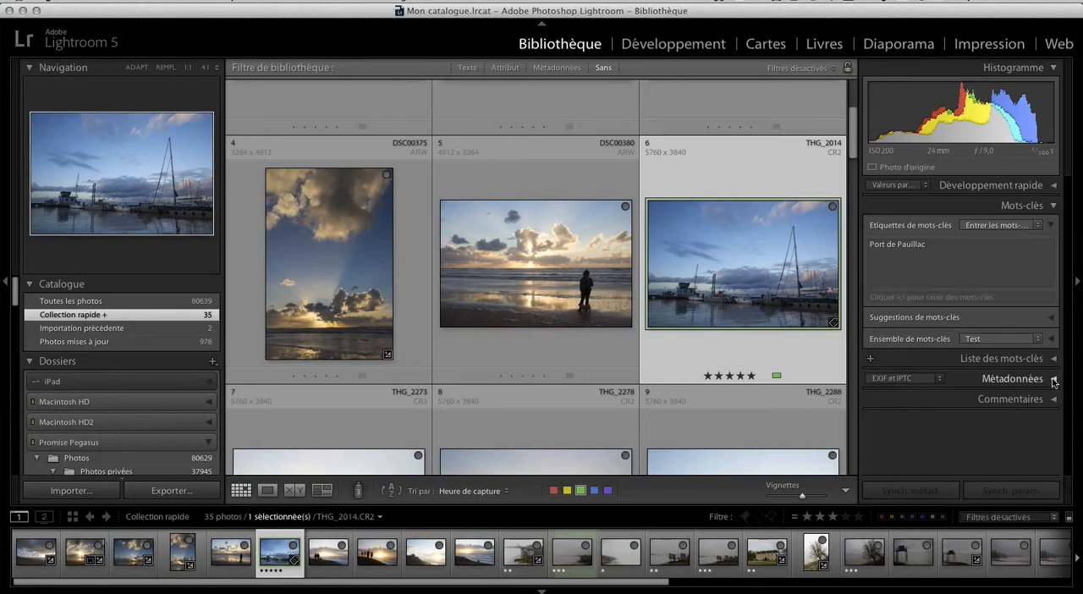
{"action": "scroll", "coordinate": [1040, 381], "scroll_direction": "down", "scroll_amount": 5}
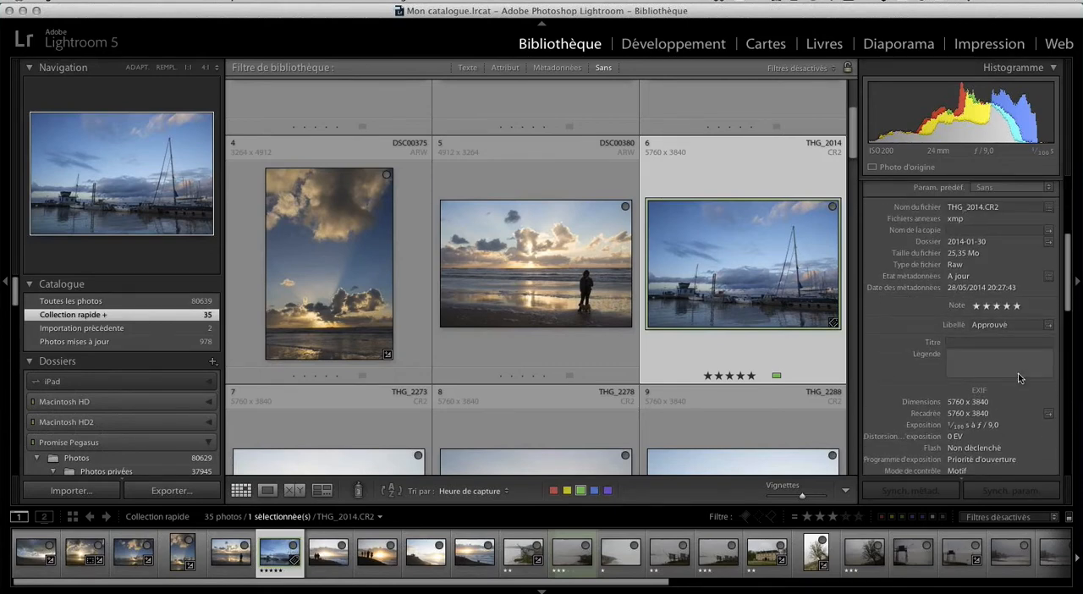
{"action": "left_click", "coordinate": [955, 343]}
{"action": "type", "text": "P"}
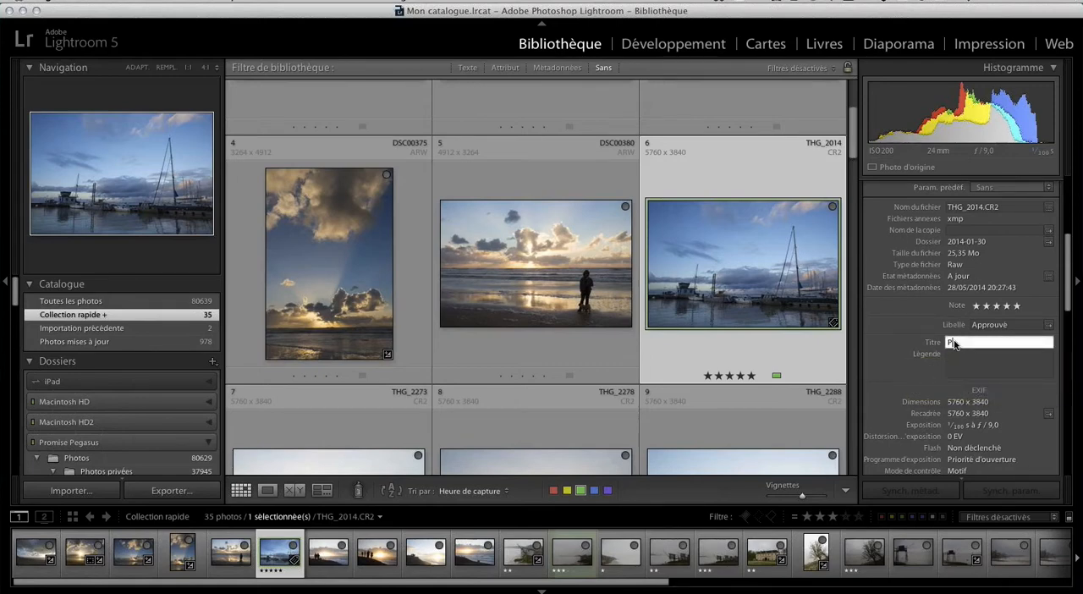
{"action": "type", "text": "ort de Pauillac"}
Enter the caption "Marée haute, période de tempête" for the harbour photo and save its metadata to file.
{"action": "left_click", "coordinate": [979, 362]}
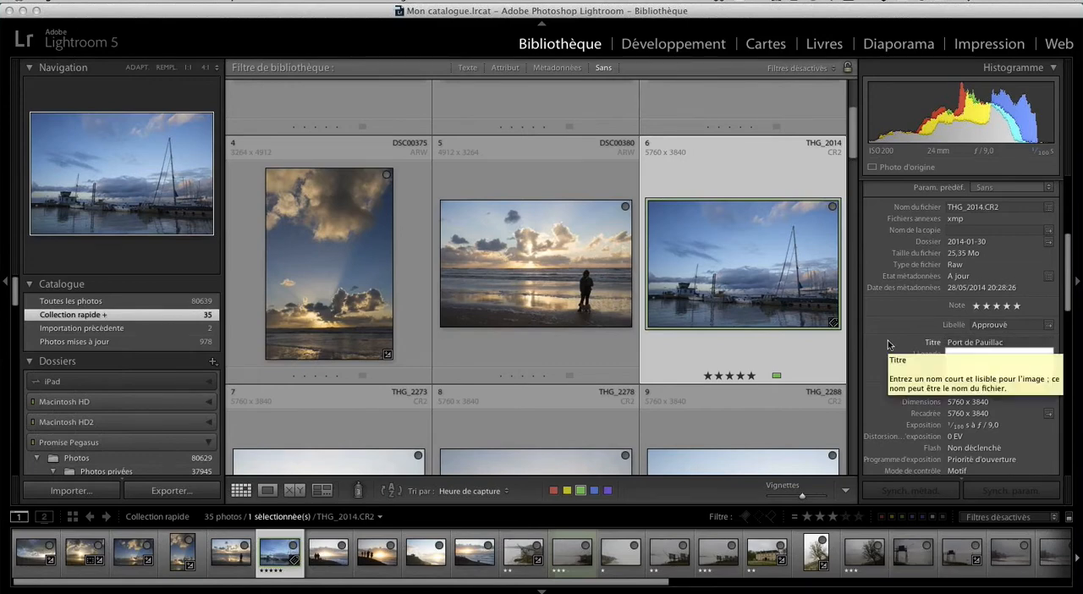
{"action": "type", "text": "Marée"}
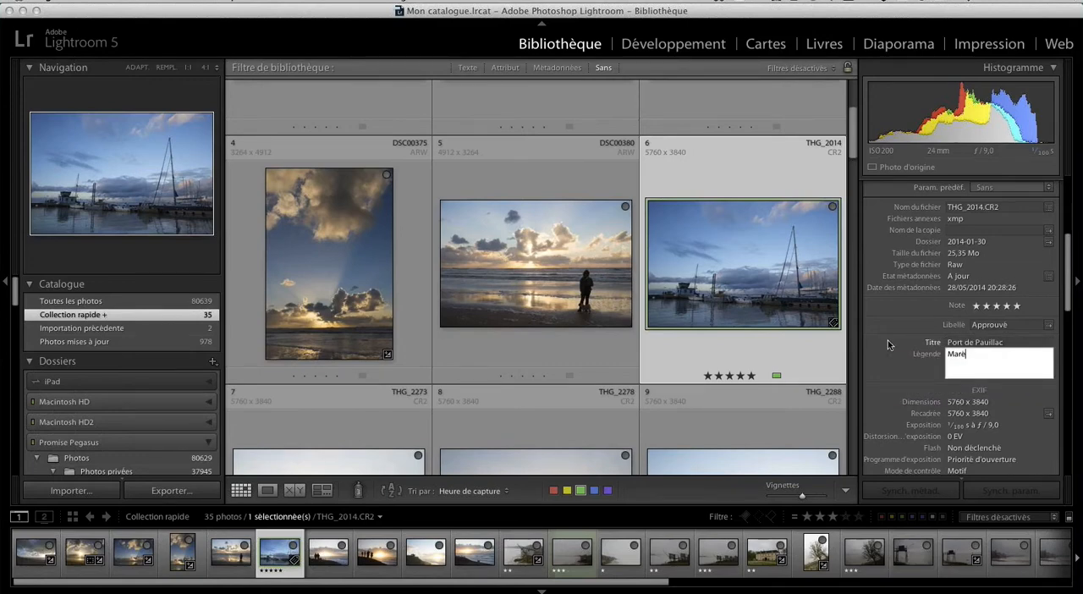
{"action": "type", "text": " haute, période de tempête"}
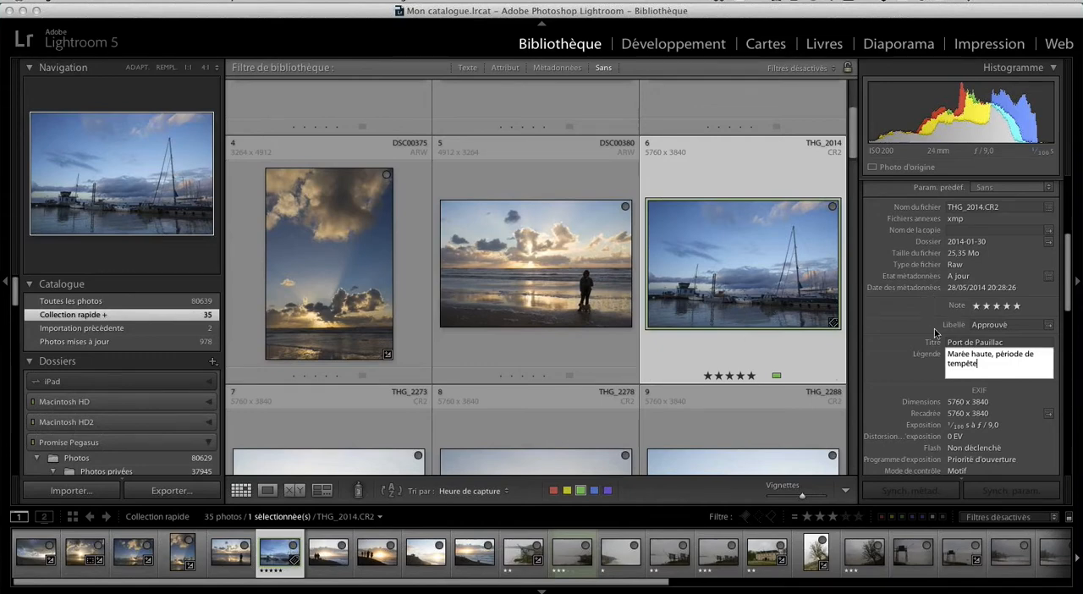
{"action": "key", "text": "Return"}
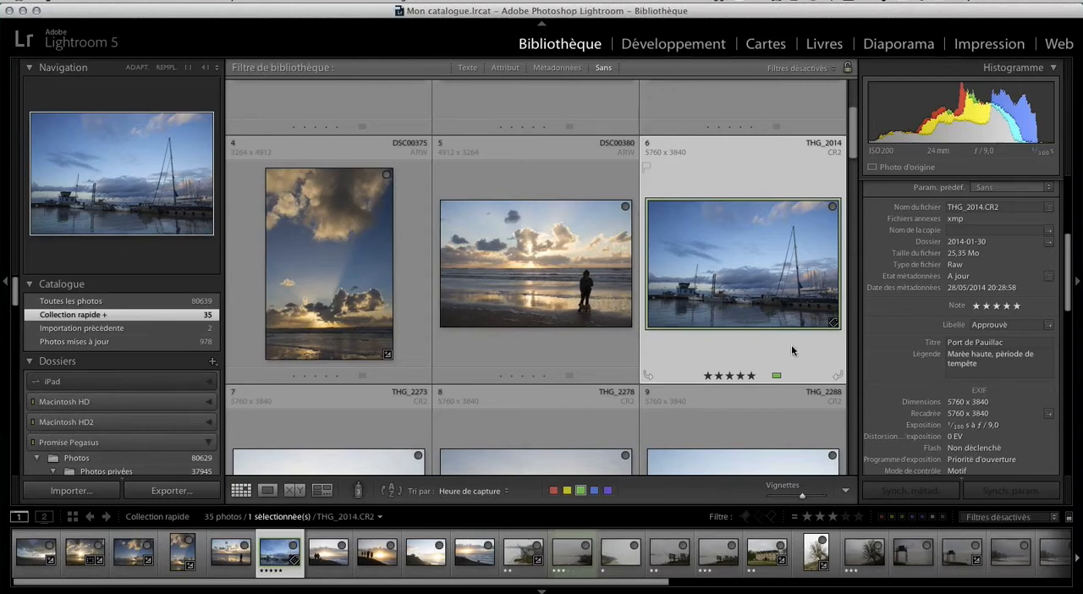
{"action": "key", "text": "super+s"}
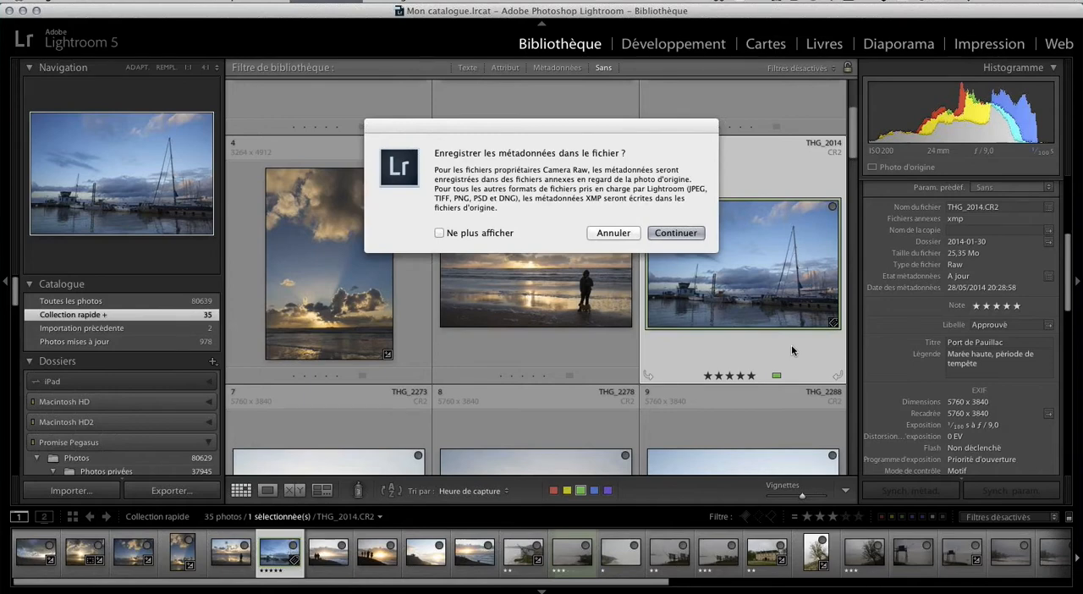
{"action": "left_click", "coordinate": [676, 232]}
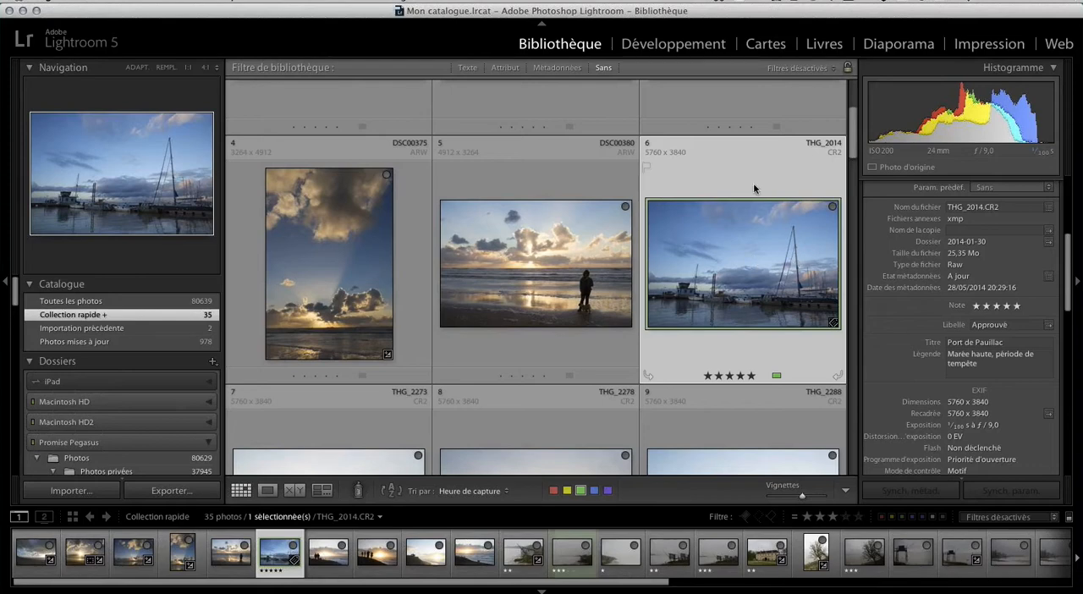
Transfer the THG_2014 photo to DxO Optics Pro 9 with the library's plug-in extras.
{"action": "left_click", "coordinate": [114, 1]}
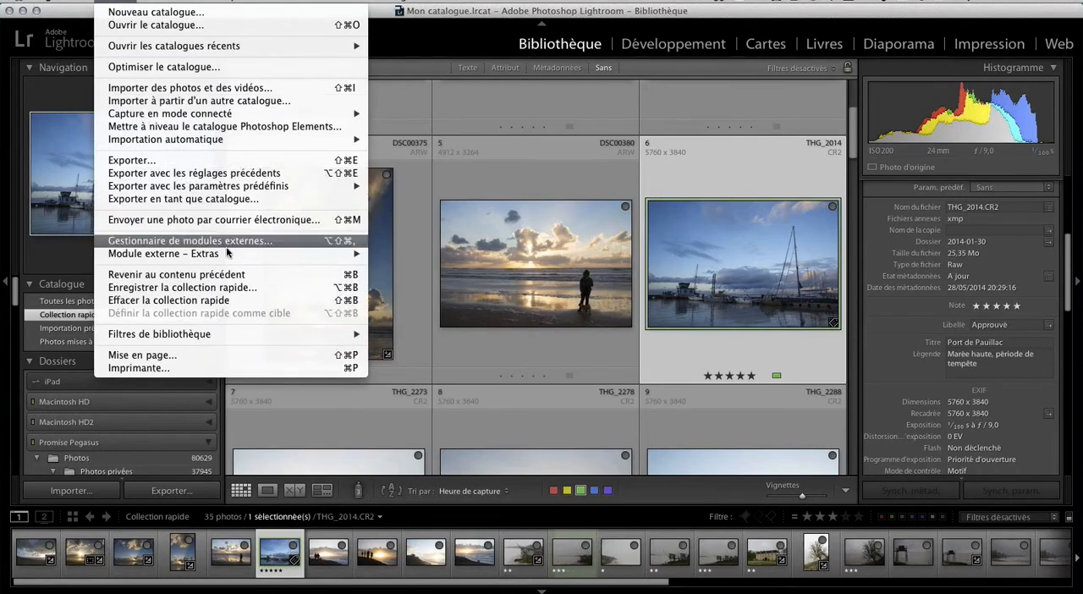
{"action": "mouse_move", "coordinate": [228, 258]}
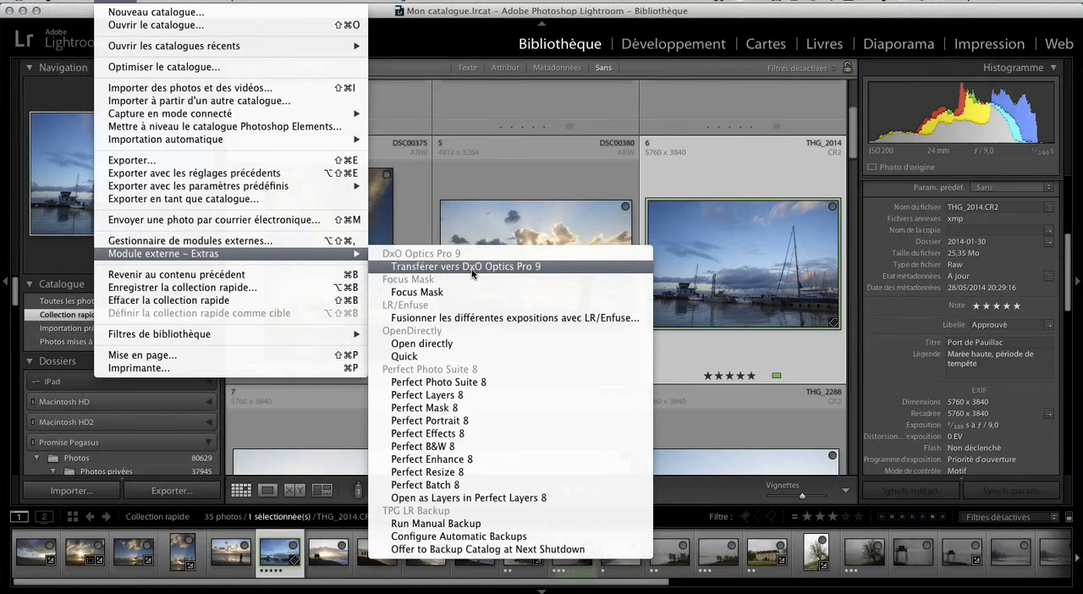
{"action": "mouse_move", "coordinate": [261, 2]}
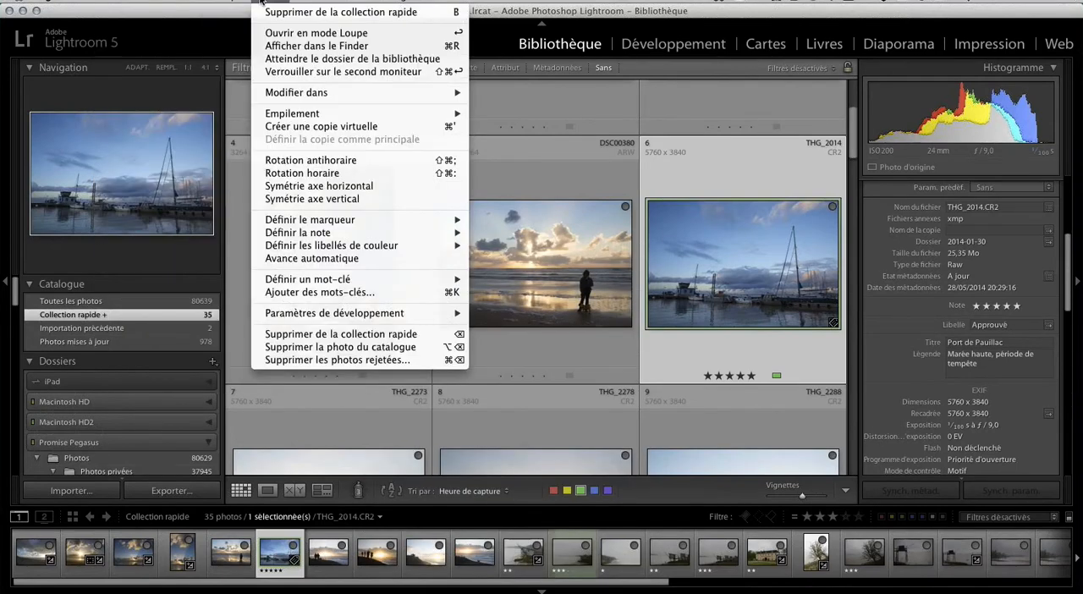
{"action": "mouse_move", "coordinate": [215, 2]}
{"action": "mouse_move", "coordinate": [347, 383]}
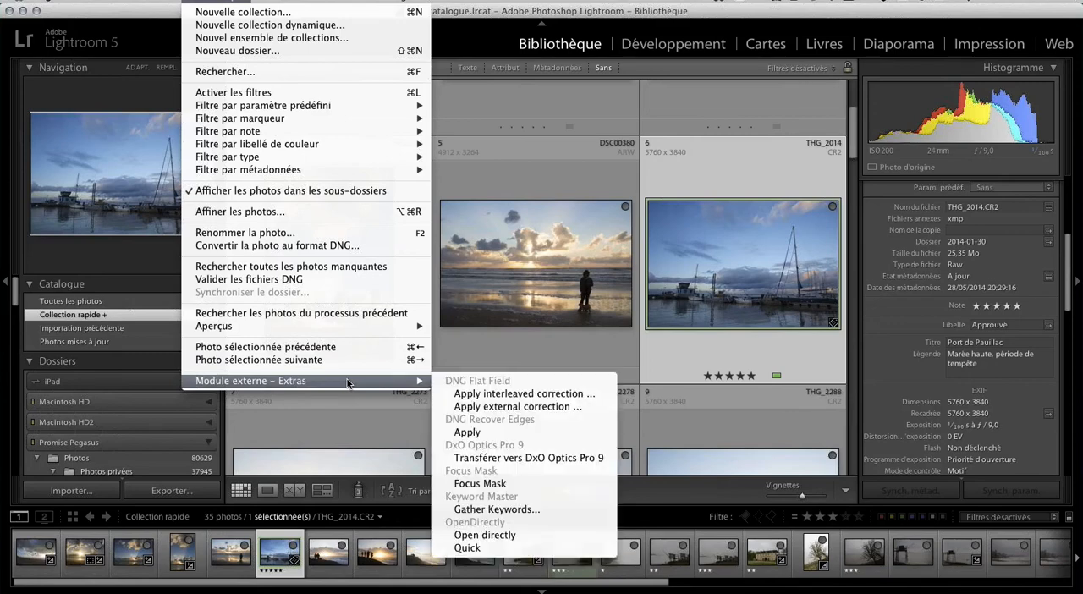
{"action": "left_click", "coordinate": [589, 459]}
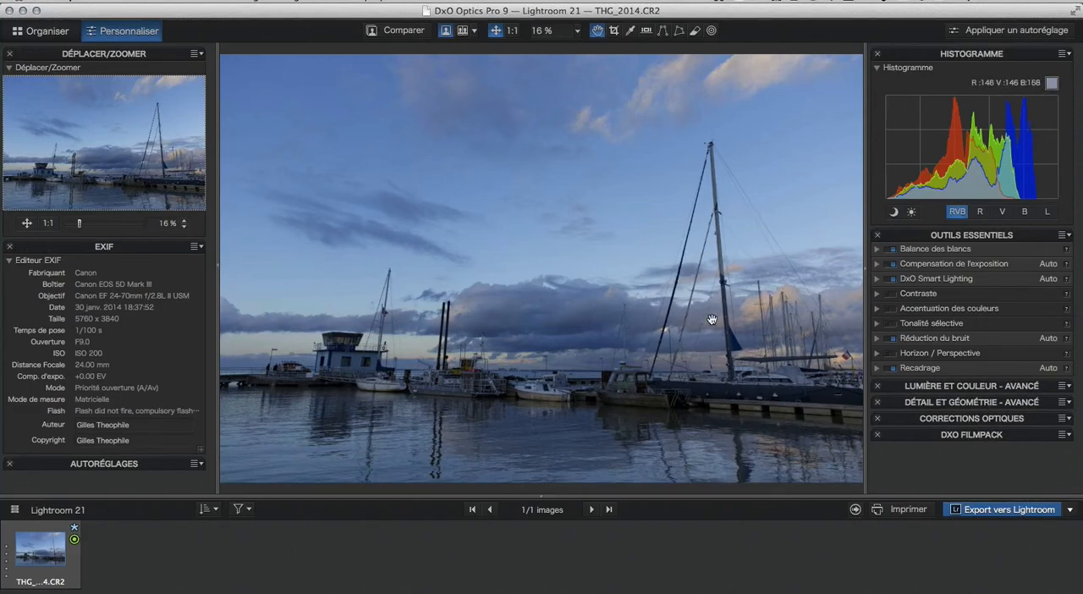
Straighten the THG_2014 photo's perspective with the force parallels tool, using two converging guides along the left pontoon building and the tall mast.
{"action": "left_click", "coordinate": [877, 354]}
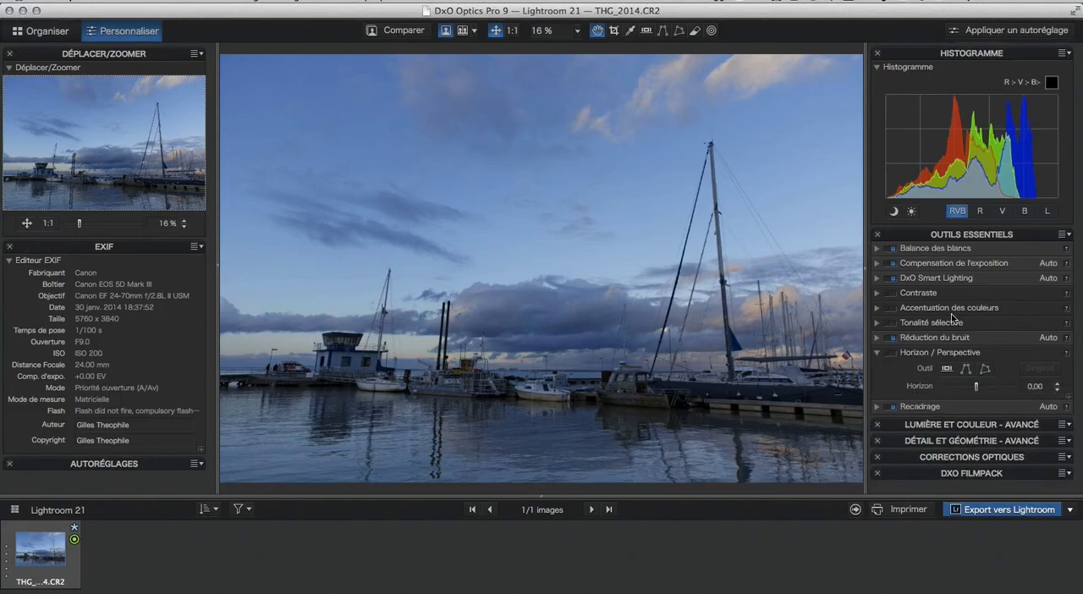
{"action": "left_click", "coordinate": [967, 370]}
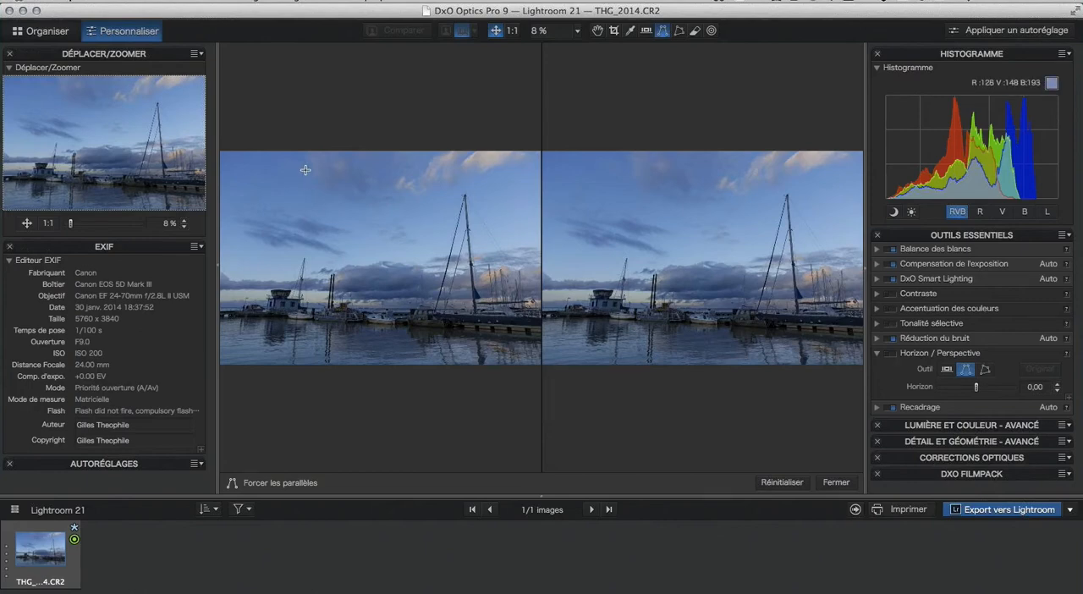
{"action": "left_click_drag", "start_coordinate": [302, 172], "coordinate": [273, 364]}
{"action": "left_click_drag", "start_coordinate": [466, 165], "coordinate": [490, 356]}
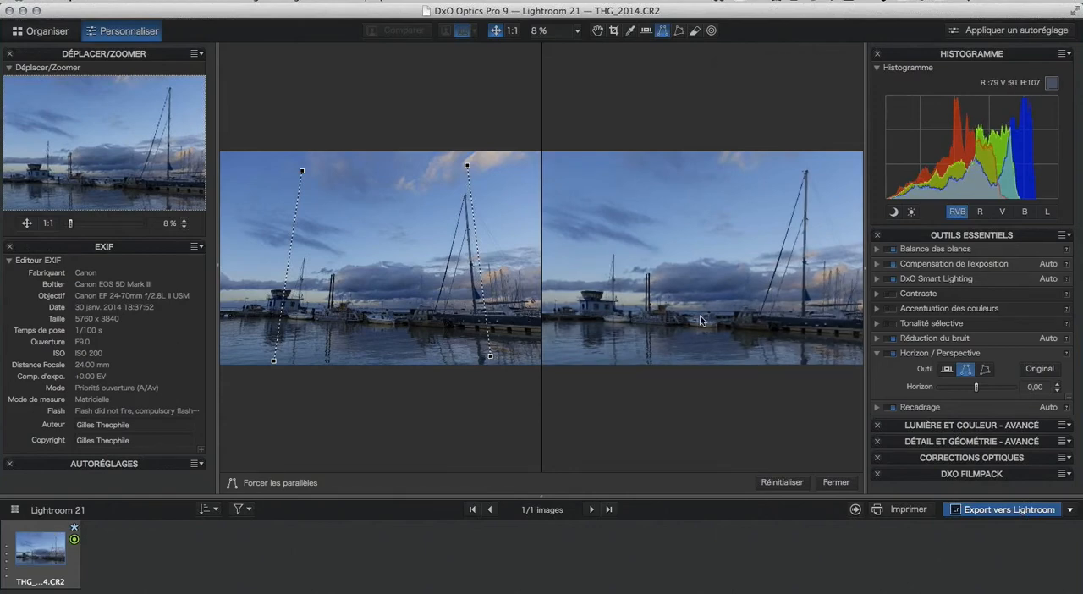
{"action": "left_click", "coordinate": [836, 483]}
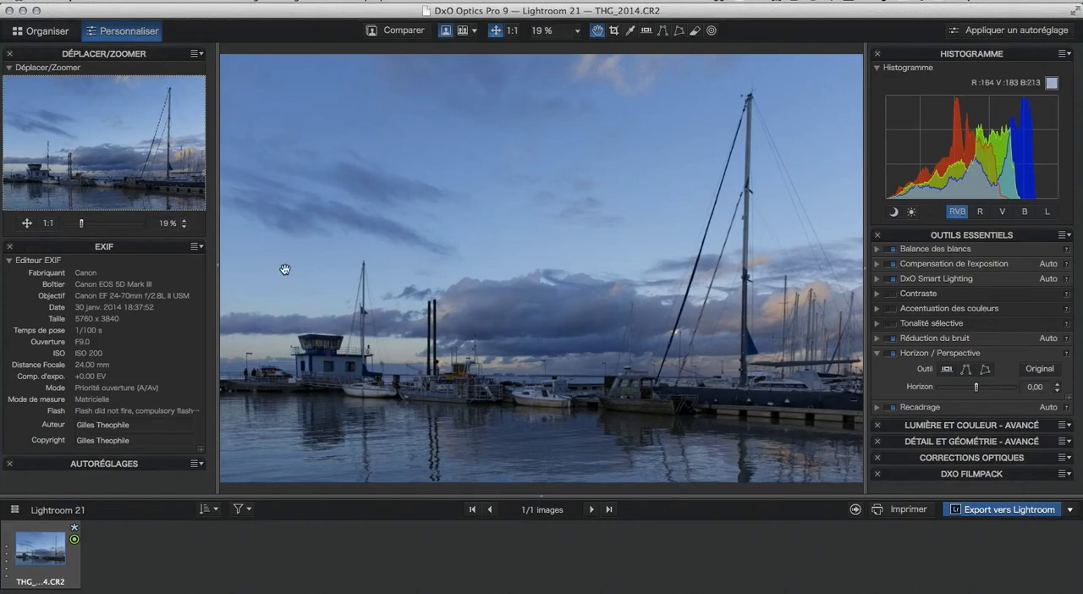
Export the corrected THG_2014 photo to Lightroom 5.4 as a JPEG with quality 90 and the original ICC profile.
{"action": "left_click", "coordinate": [1009, 510]}
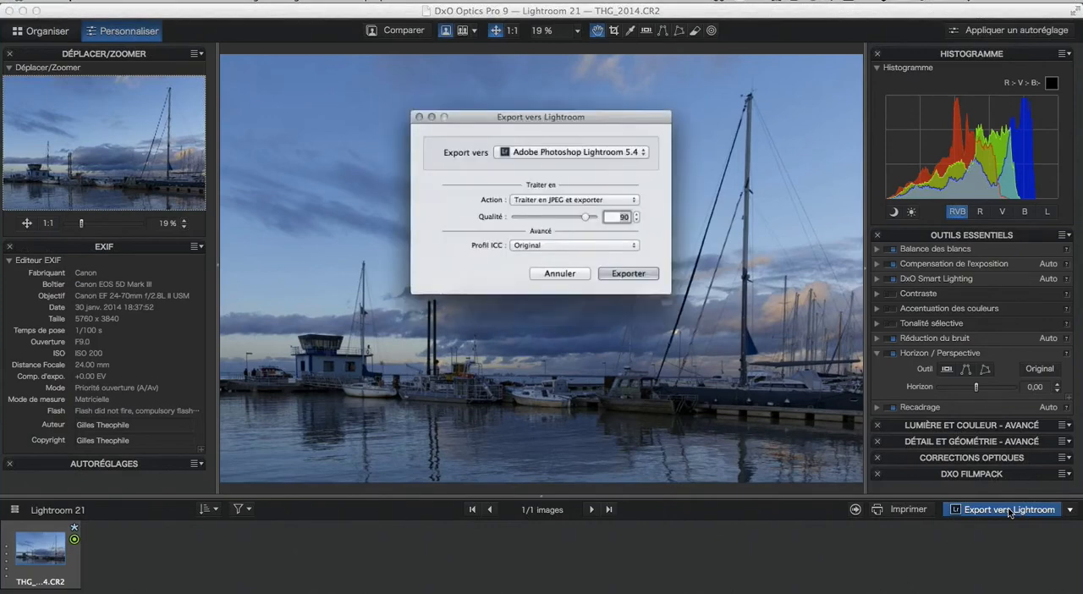
{"action": "left_click", "coordinate": [628, 280]}
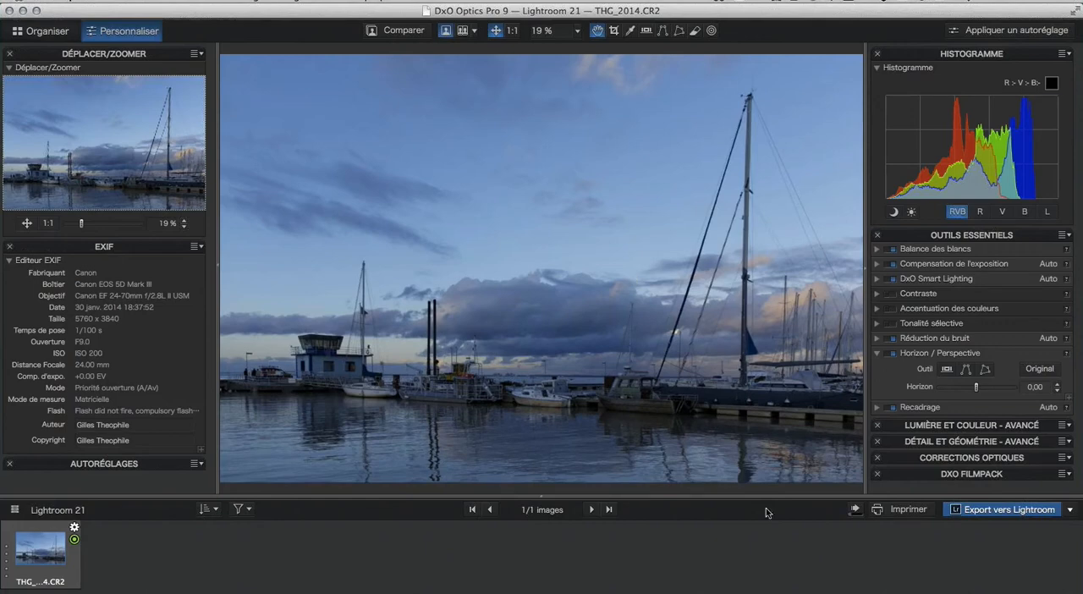
{"action": "left_click", "coordinate": [856, 511]}
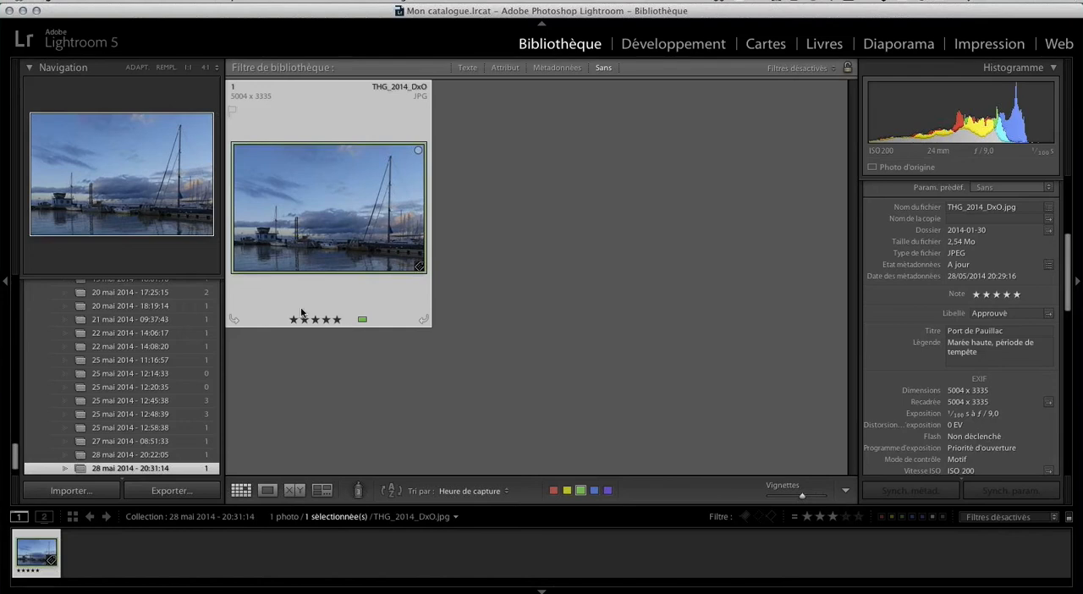
Examine the rating, colour label, keywords, title and caption of the THG_2014_DxO photo in Lightroom.
{"action": "left_click", "coordinate": [373, 348]}
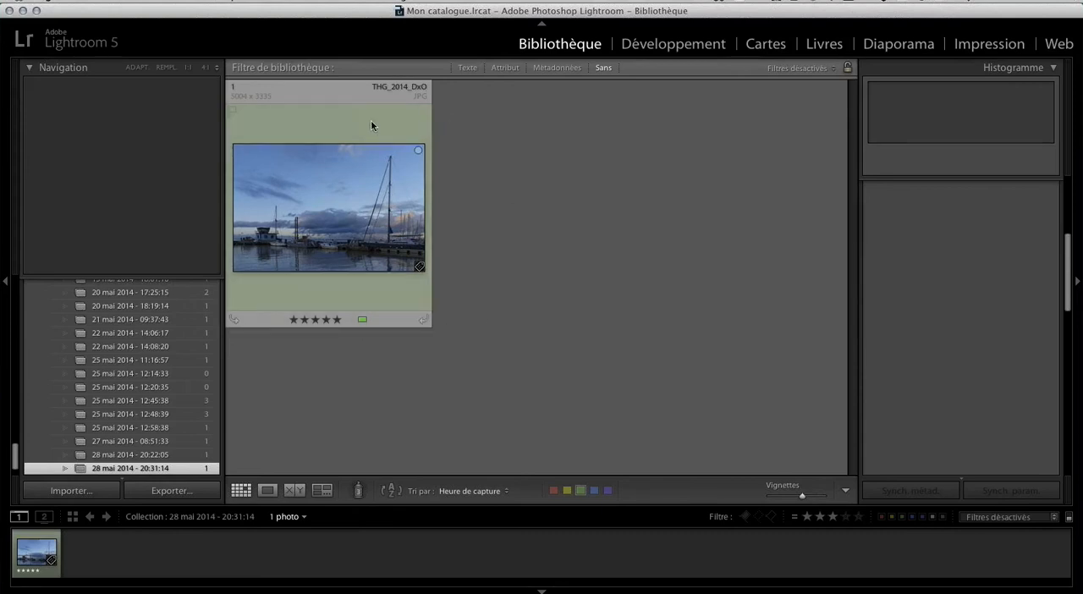
{"action": "left_click", "coordinate": [369, 297]}
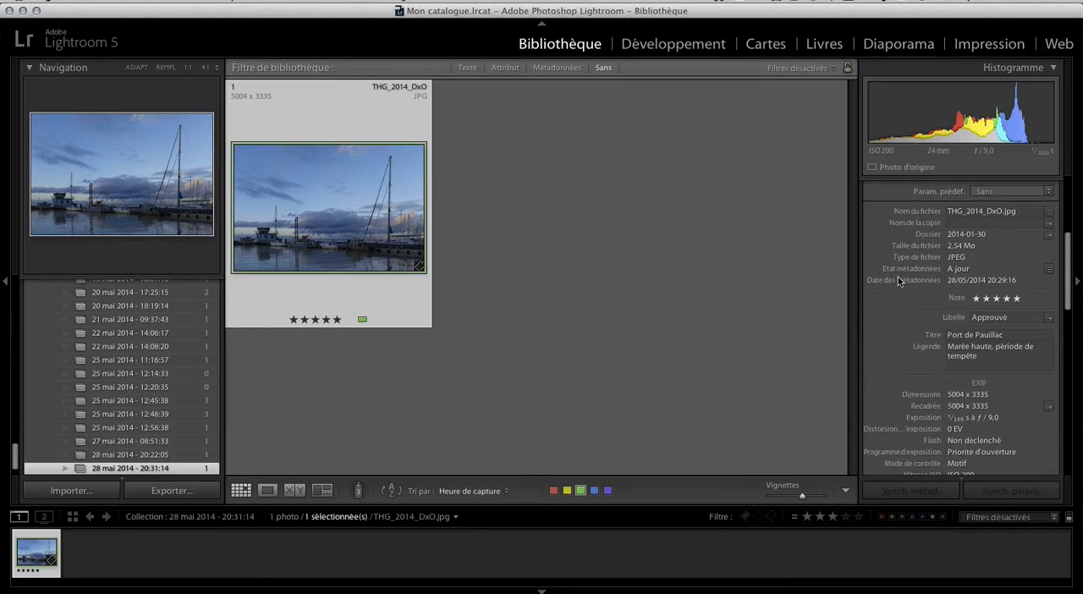
{"action": "scroll", "coordinate": [898, 277], "scroll_direction": "up", "scroll_amount": 3}
{"action": "scroll", "coordinate": [897, 279], "scroll_direction": "up", "scroll_amount": 6}
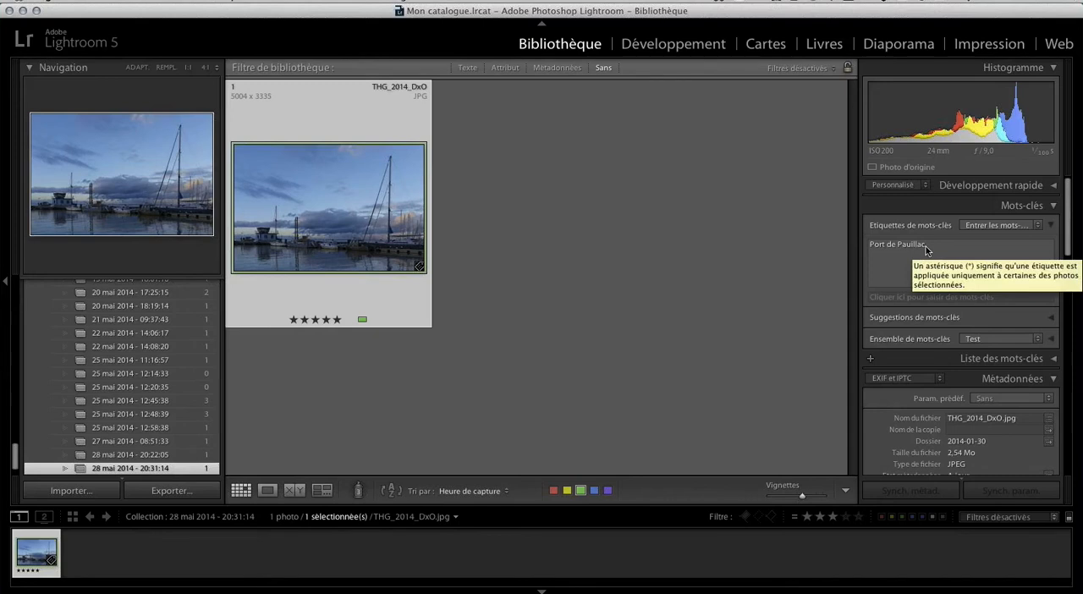
{"action": "scroll", "coordinate": [935, 372], "scroll_direction": "down", "scroll_amount": 8}
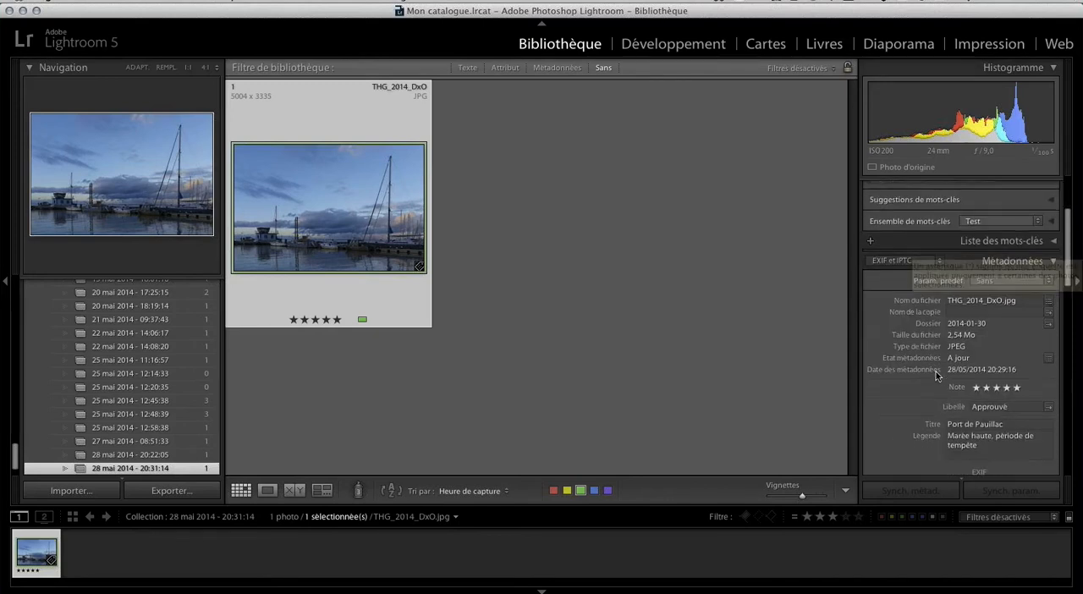
{"action": "scroll", "coordinate": [936, 375], "scroll_direction": "down", "scroll_amount": 10}
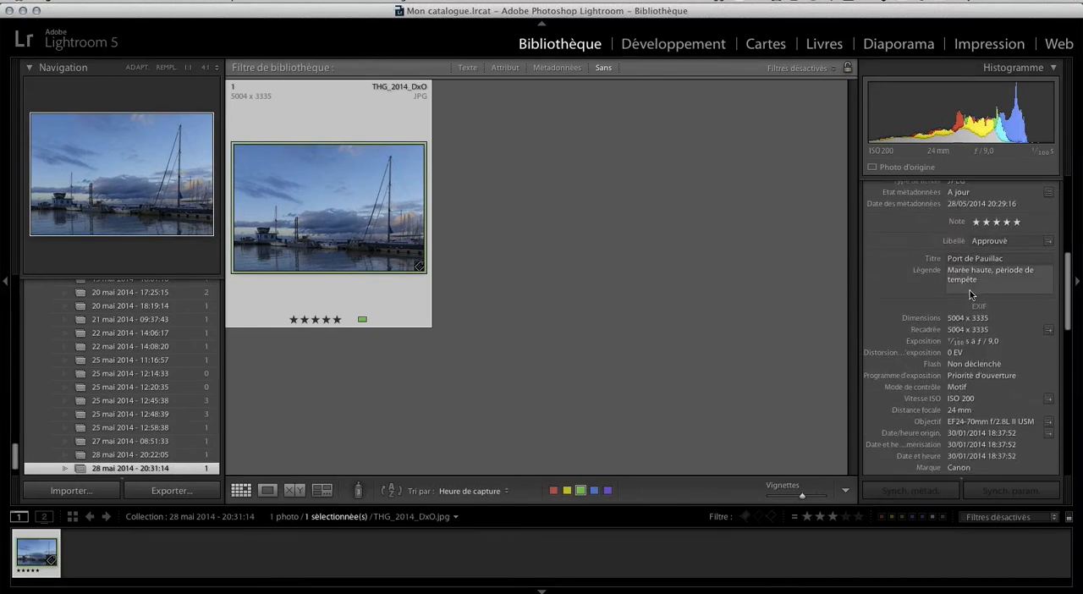
{"action": "scroll", "coordinate": [970, 293], "scroll_direction": "down", "scroll_amount": 1}
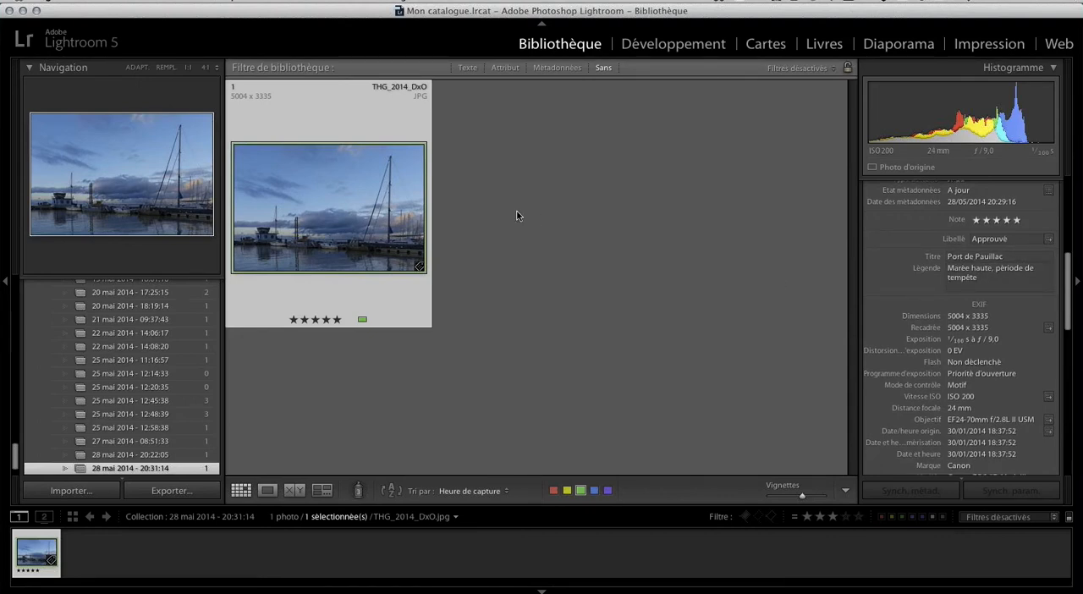
Go to the library folder containing THG_2014_DxO and select the neighbouring THG_2014-Modifier TIFF.
{"action": "right_click", "coordinate": [322, 158]}
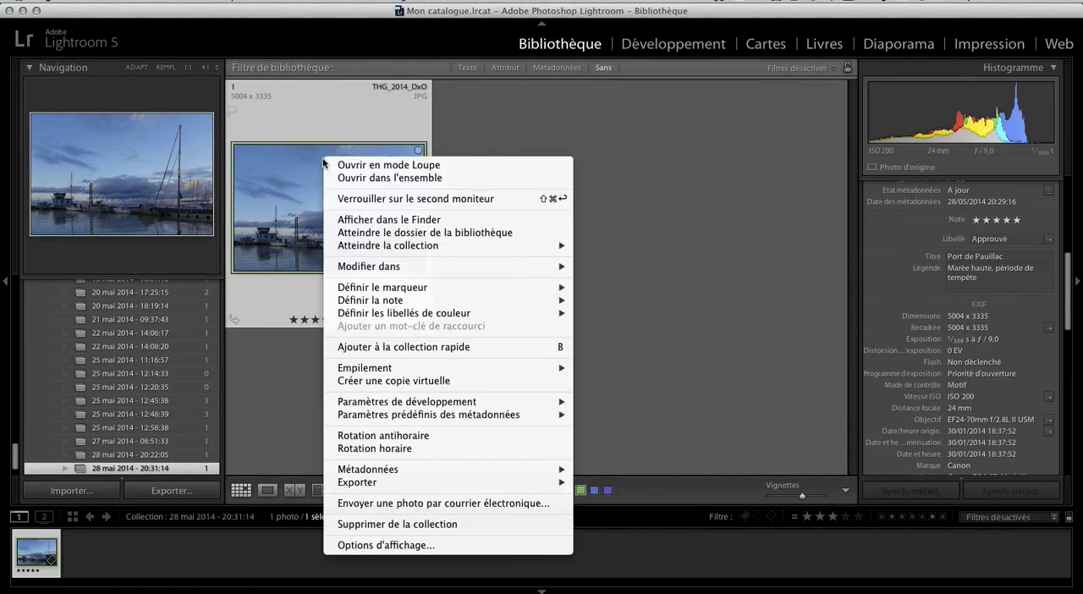
{"action": "left_click", "coordinate": [467, 233]}
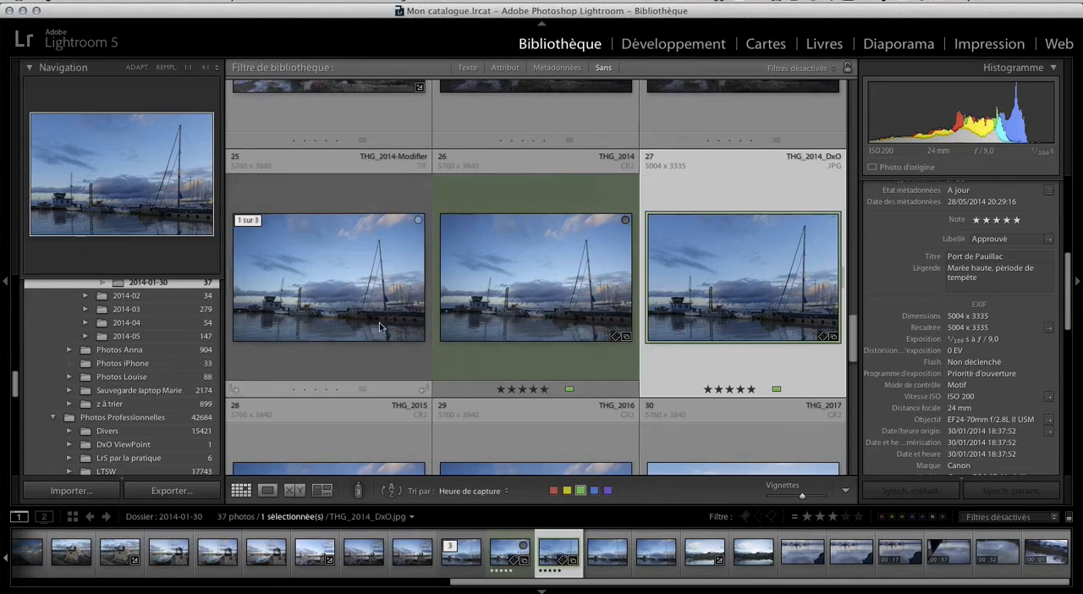
{"action": "left_click", "coordinate": [372, 369]}
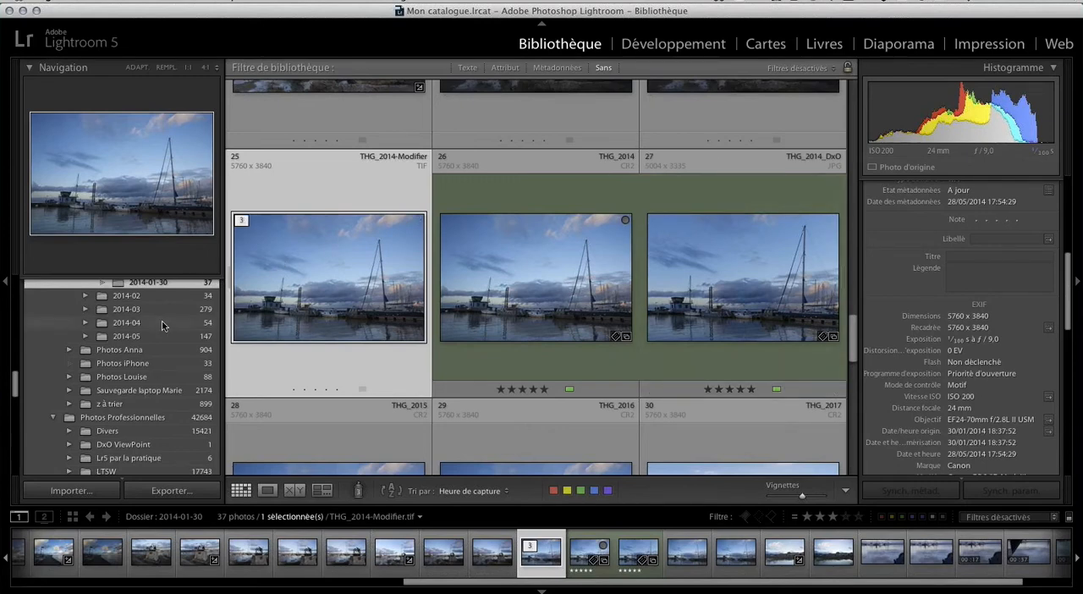
Open the quick collection and select the THG_2278 photo of silhouettes at sunset.
{"action": "scroll", "coordinate": [162, 326], "scroll_direction": "up", "scroll_amount": 15}
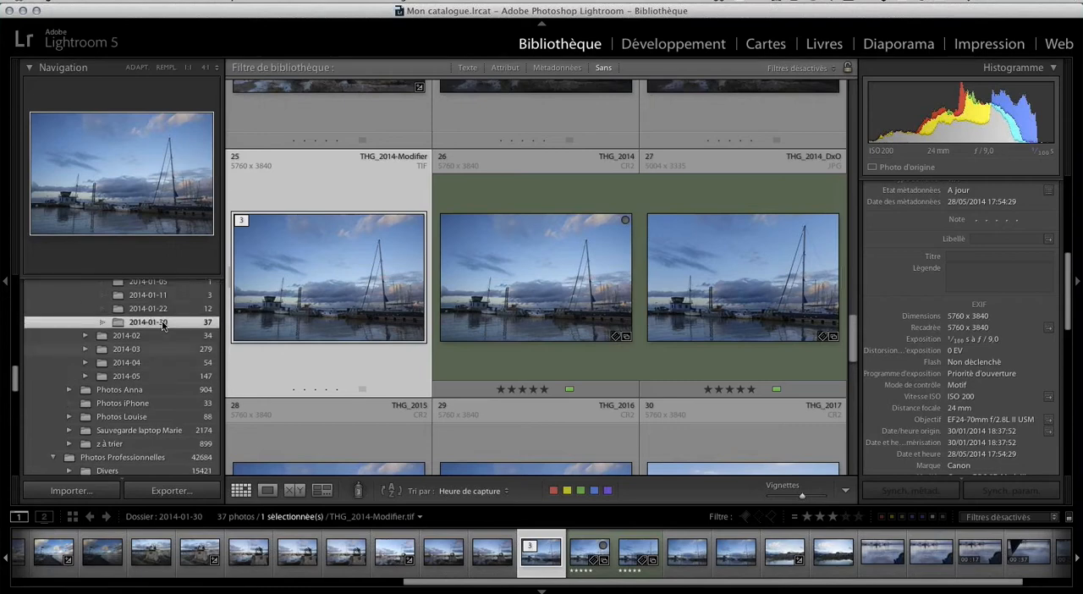
{"action": "scroll", "coordinate": [162, 326], "scroll_direction": "up", "scroll_amount": 3}
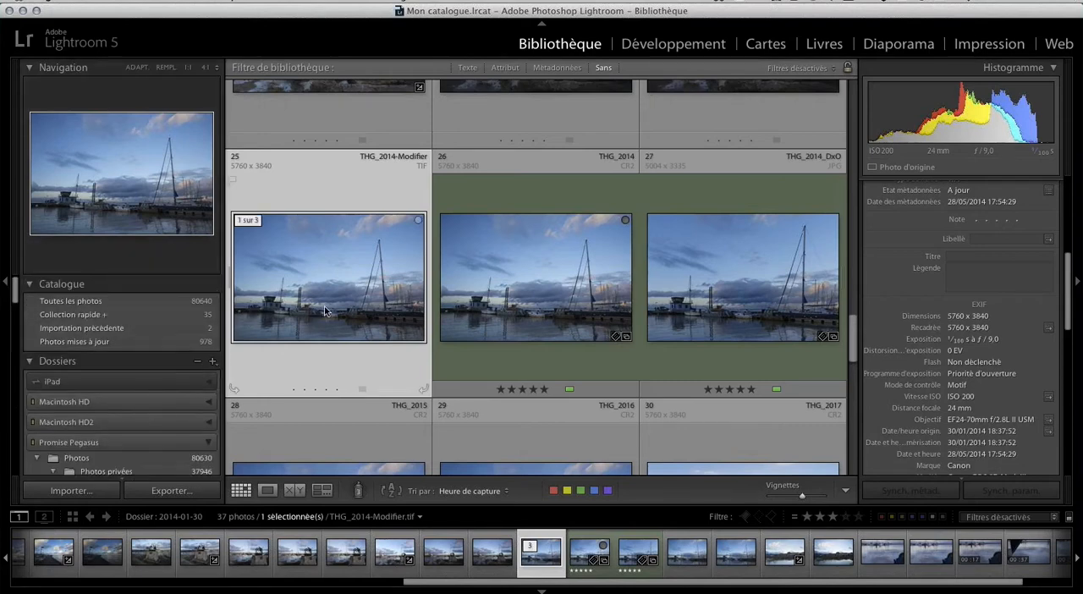
{"action": "left_click", "coordinate": [165, 315]}
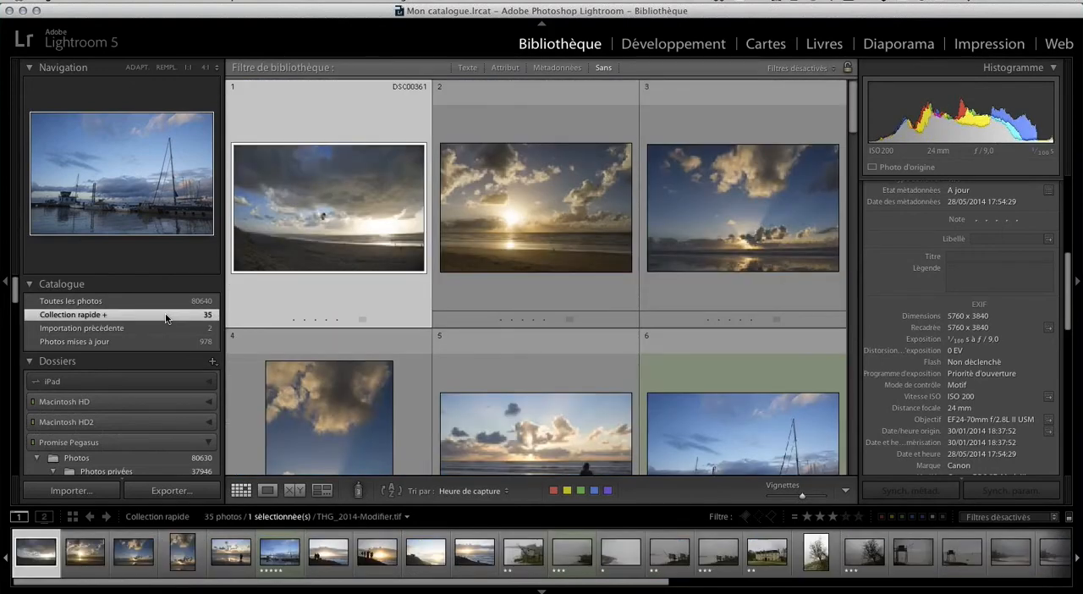
{"action": "scroll", "coordinate": [399, 279], "scroll_direction": "down", "scroll_amount": 3}
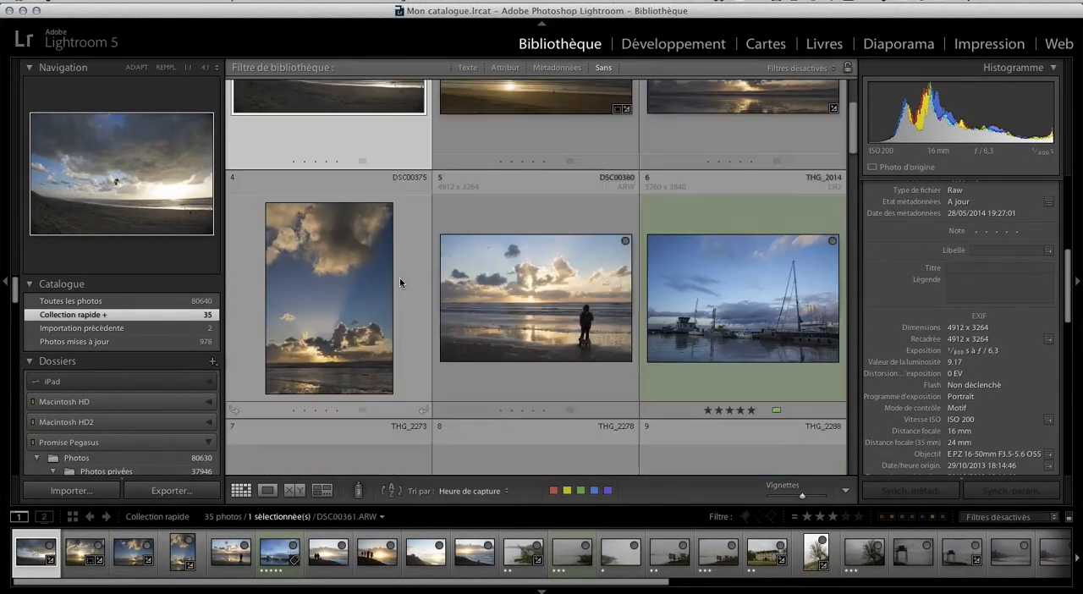
{"action": "scroll", "coordinate": [399, 279], "scroll_direction": "down", "scroll_amount": 5}
{"action": "scroll", "coordinate": [400, 280], "scroll_direction": "up", "scroll_amount": 1}
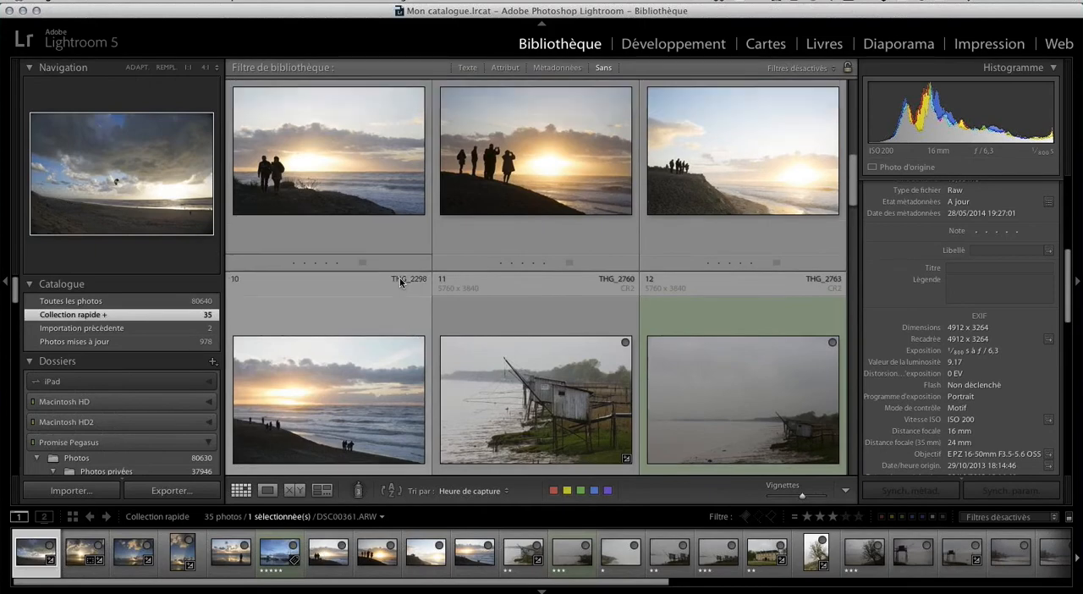
{"action": "scroll", "coordinate": [400, 281], "scroll_direction": "up", "scroll_amount": 2}
{"action": "left_click", "coordinate": [546, 220]}
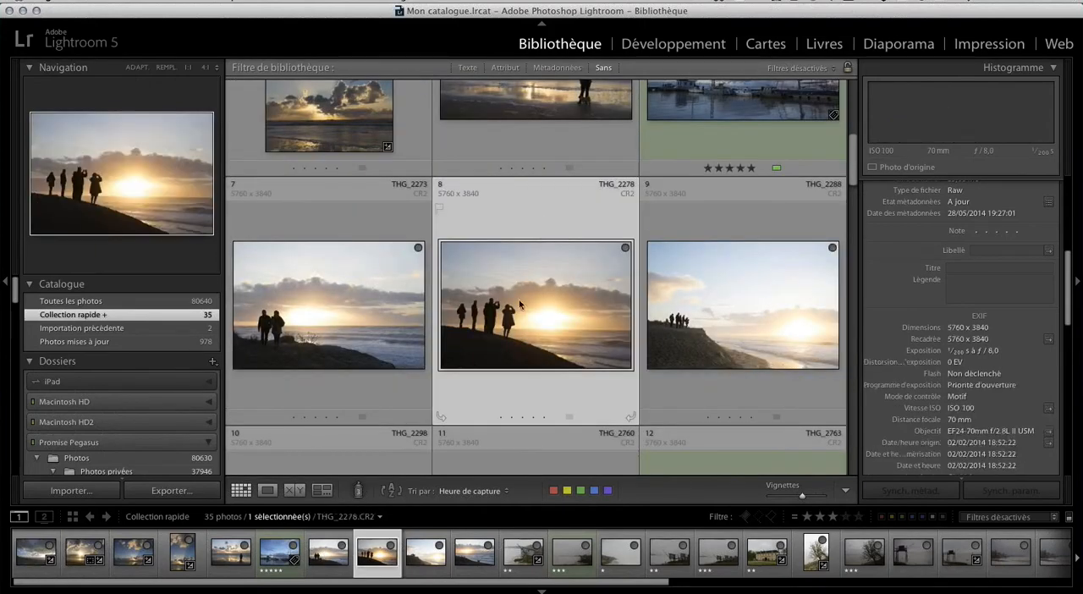
Add the fishing hut photo THG_2760 and the bare tree photo THG_2925 to the selection.
{"action": "scroll", "coordinate": [514, 330], "scroll_direction": "down", "scroll_amount": 2}
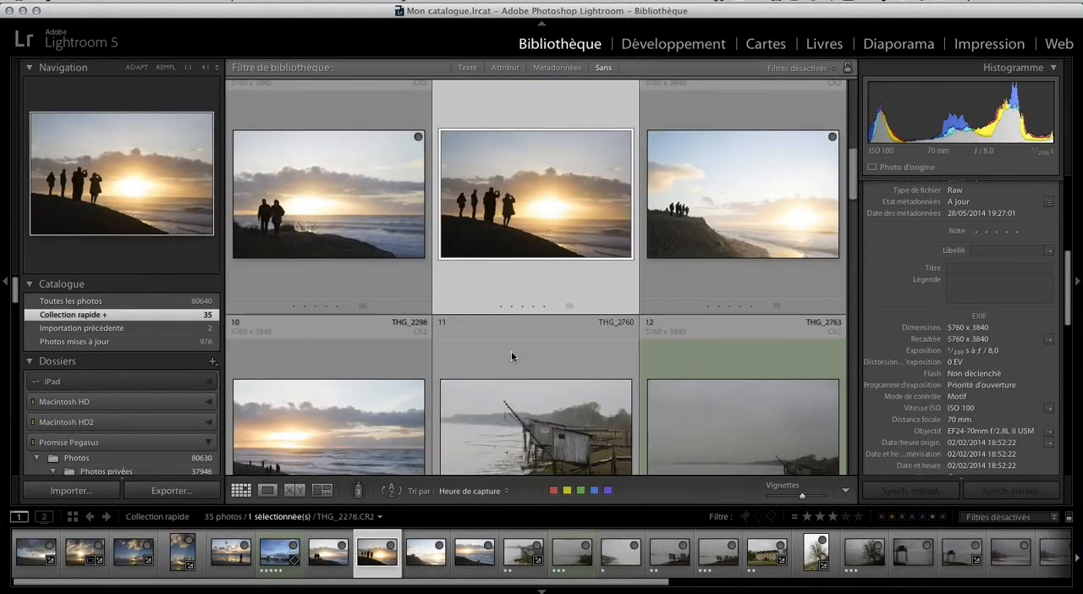
{"action": "scroll", "coordinate": [533, 322], "scroll_direction": "down", "scroll_amount": 2}
{"action": "left_click", "coordinate": [541, 313], "text": "super"}
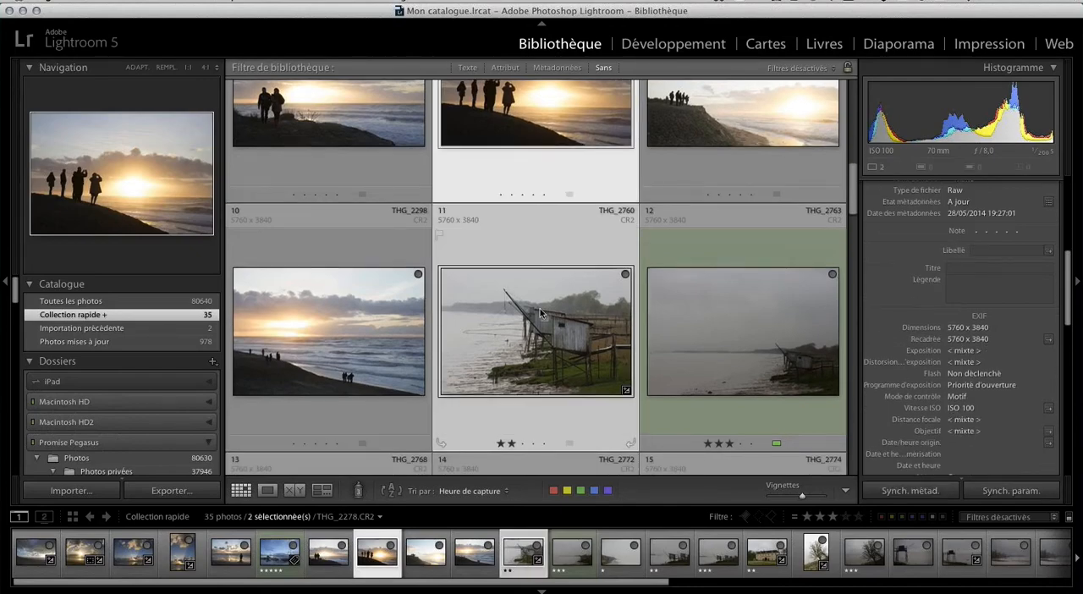
{"action": "scroll", "coordinate": [541, 313], "scroll_direction": "down", "scroll_amount": 5}
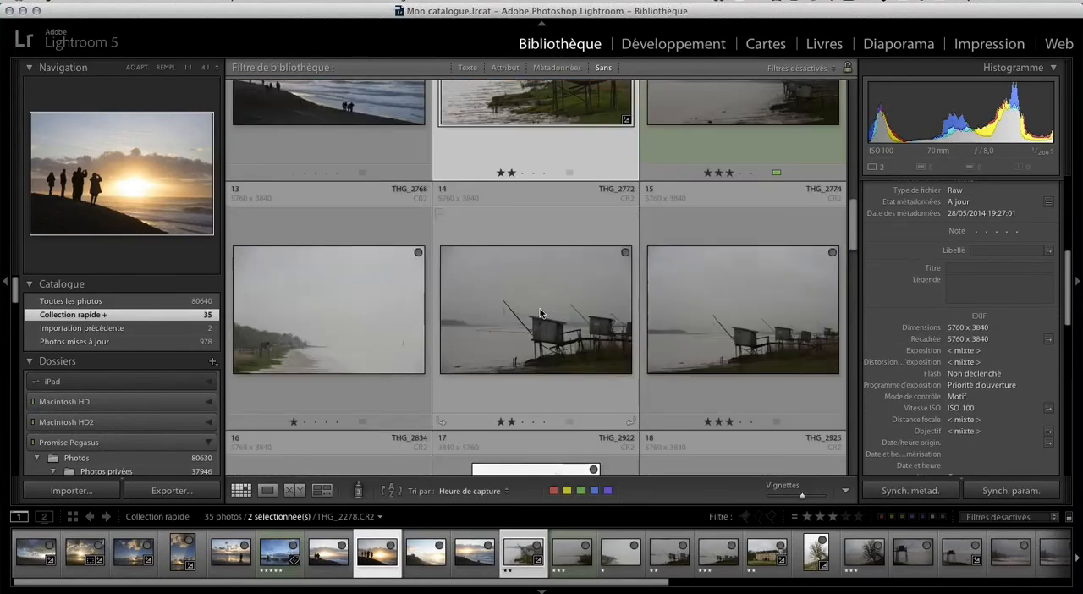
{"action": "scroll", "coordinate": [542, 313], "scroll_direction": "down", "scroll_amount": 4}
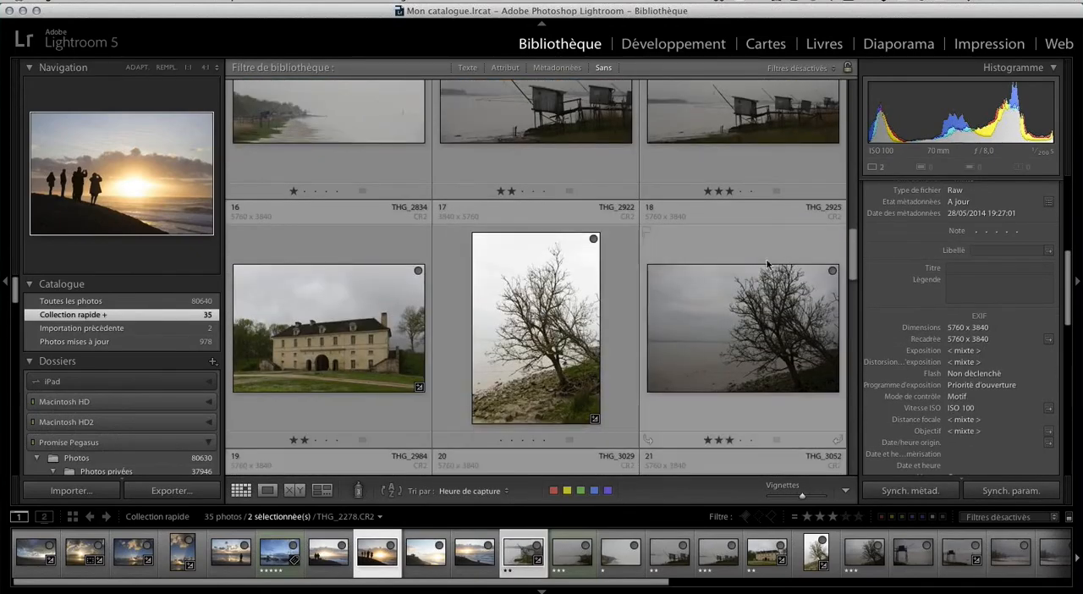
{"action": "left_click", "coordinate": [745, 248], "text": "super"}
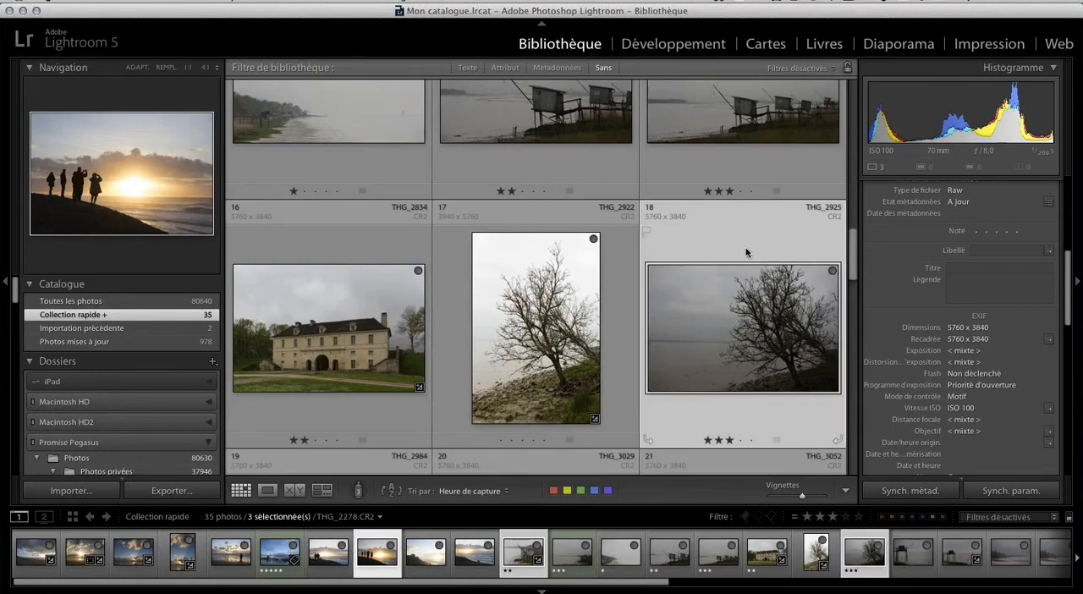
{"action": "scroll", "coordinate": [745, 251], "scroll_direction": "up", "scroll_amount": 2}
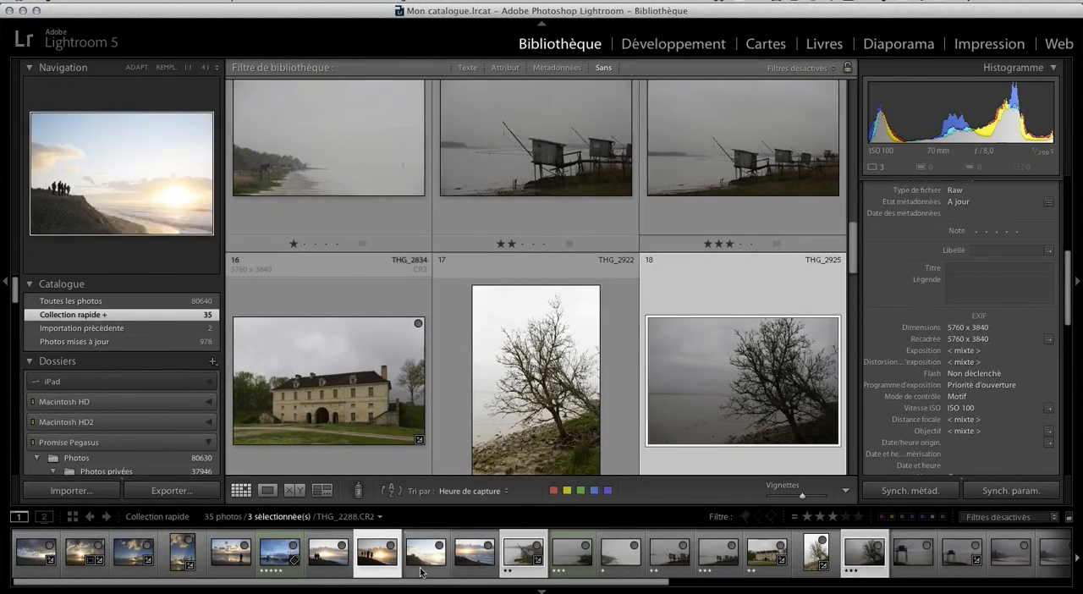
Transfer the three selected raw photos to DxO Optics Pro 9 with the plug-in extras.
{"action": "left_click", "coordinate": [115, 2]}
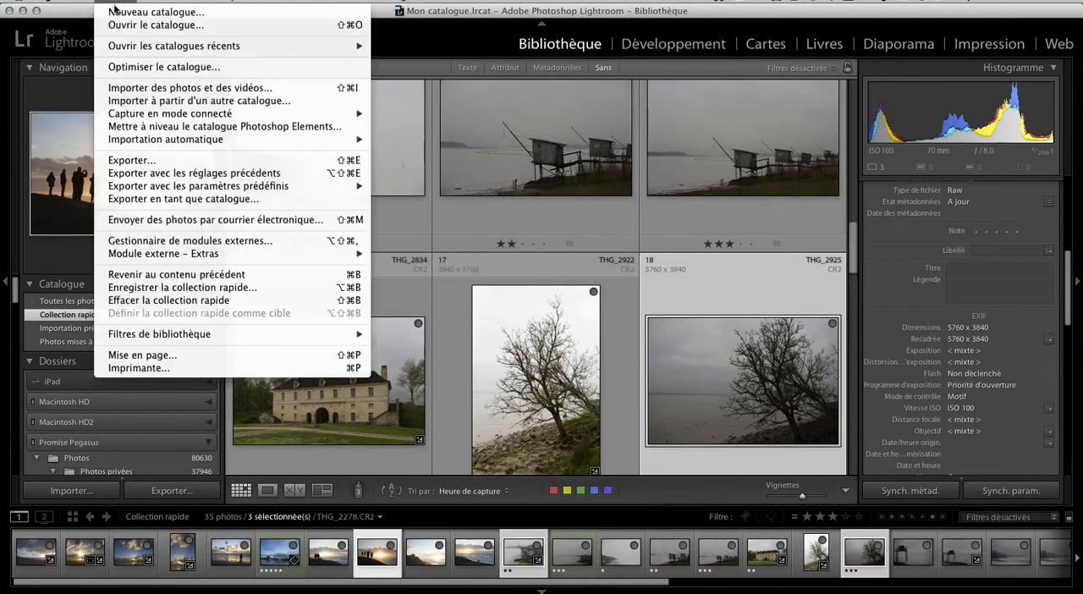
{"action": "mouse_move", "coordinate": [221, 256]}
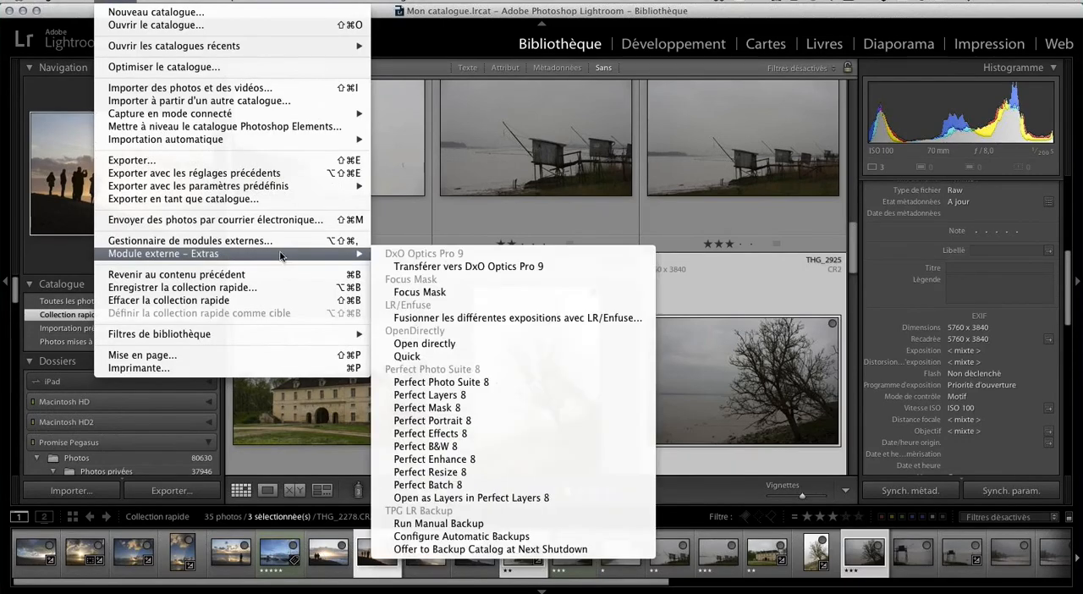
{"action": "left_click", "coordinate": [524, 268]}
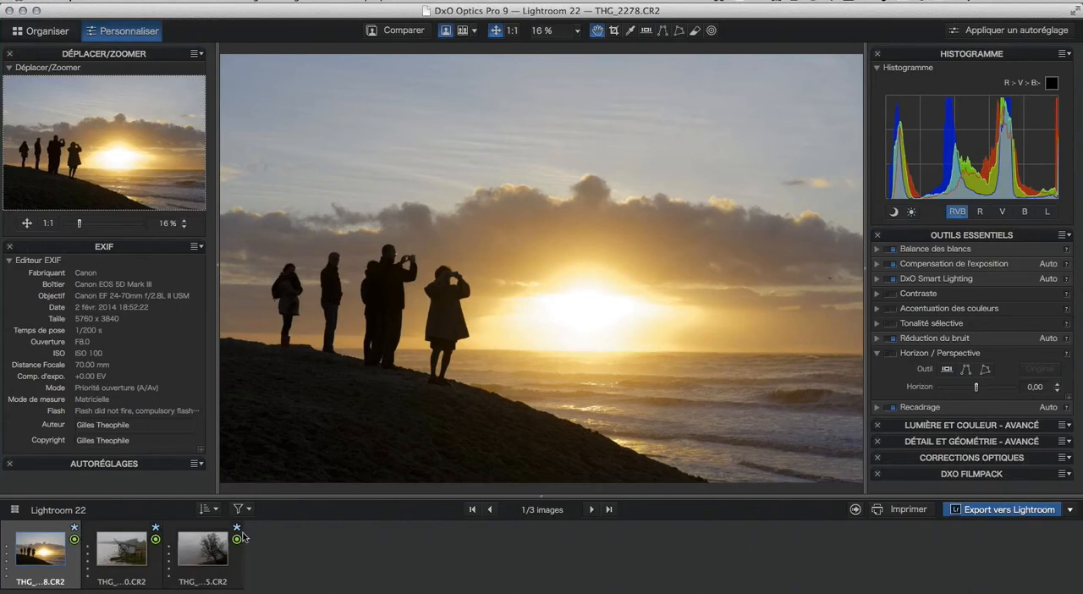
Select all three transferred photos in DxO Optics Pro and open the export settings for Lightroom.
{"action": "mouse_move", "coordinate": [239, 535]}
{"action": "mouse_move", "coordinate": [61, 545]}
{"action": "left_click", "coordinate": [238, 556], "text": "shift"}
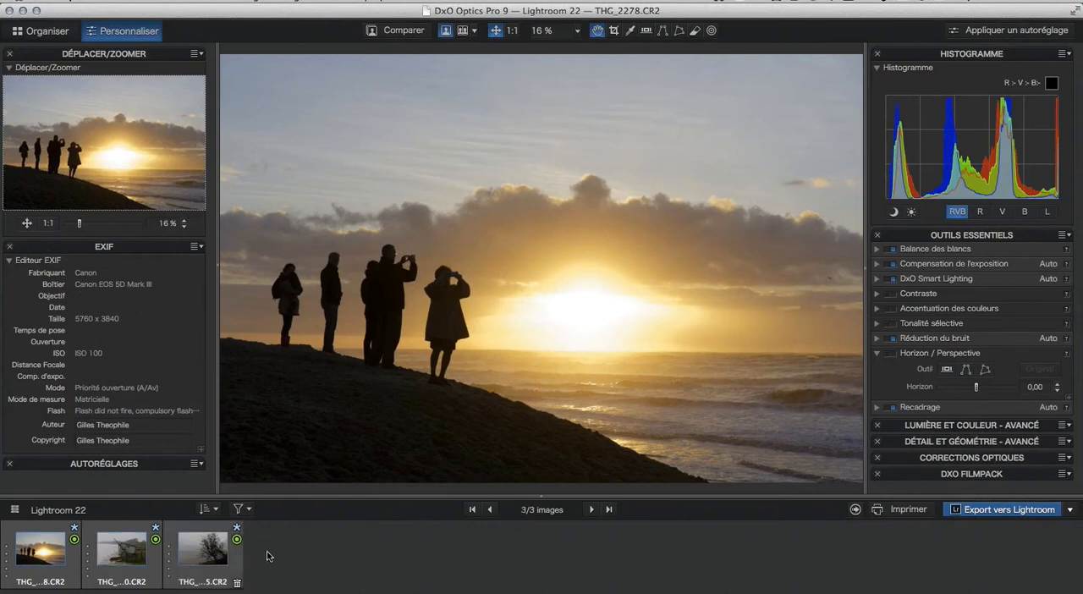
{"action": "left_click", "coordinate": [987, 510]}
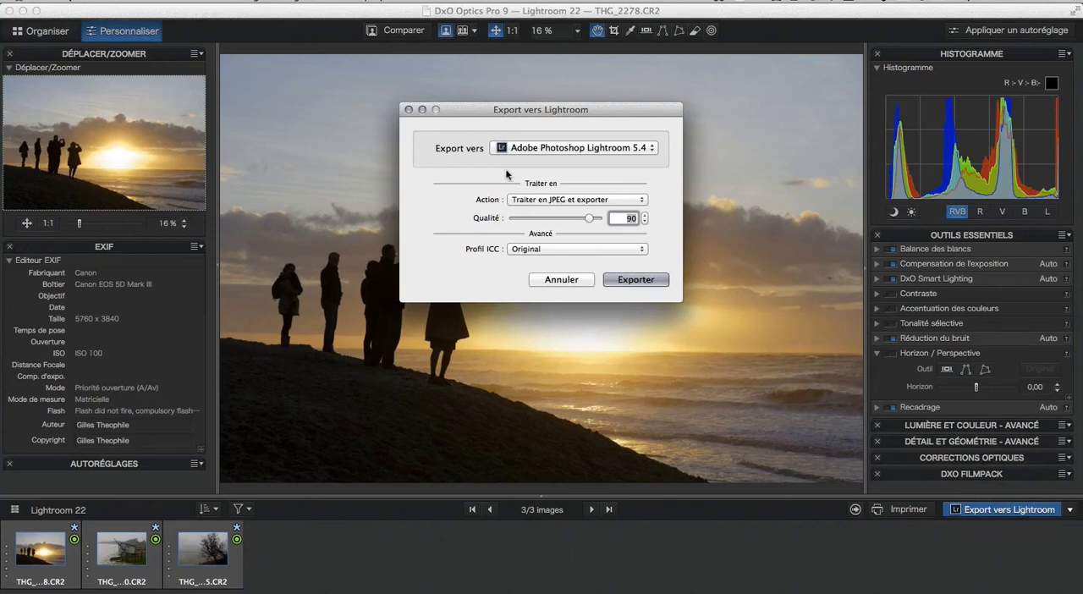
Set the JPEG export quality to 100 and keep the ICC profile on Original.
{"action": "left_click_drag", "start_coordinate": [593, 224], "coordinate": [702, 209]}
{"action": "left_click", "coordinate": [638, 252]}
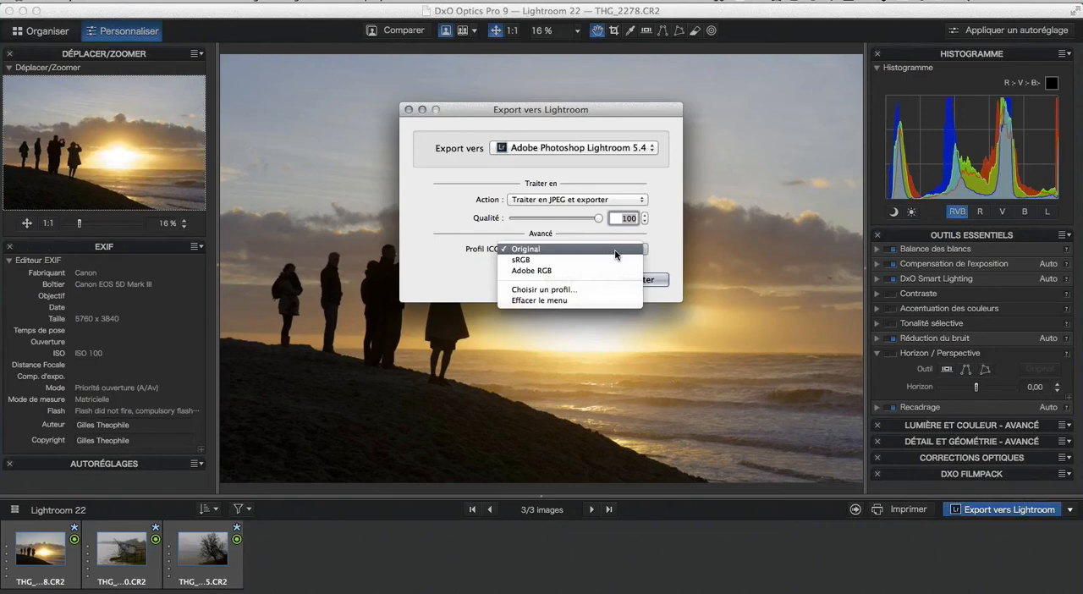
{"action": "left_click", "coordinate": [665, 248]}
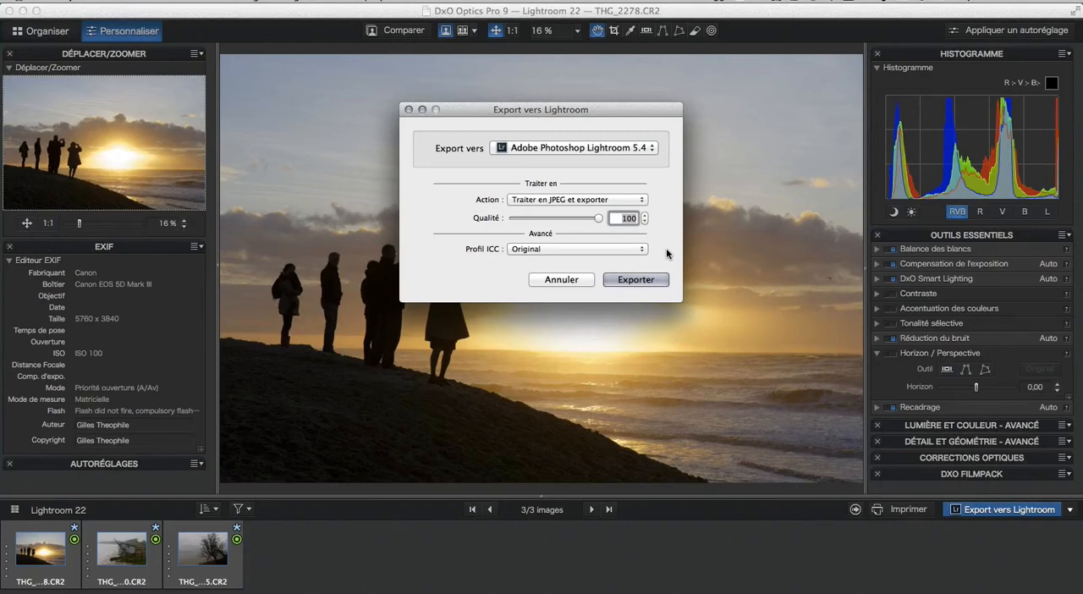
Set the Lightroom export to process the photos as 16-bit TIFF files, keeping the ICC profile on Original.
{"action": "left_click", "coordinate": [642, 201]}
{"action": "left_click", "coordinate": [641, 210]}
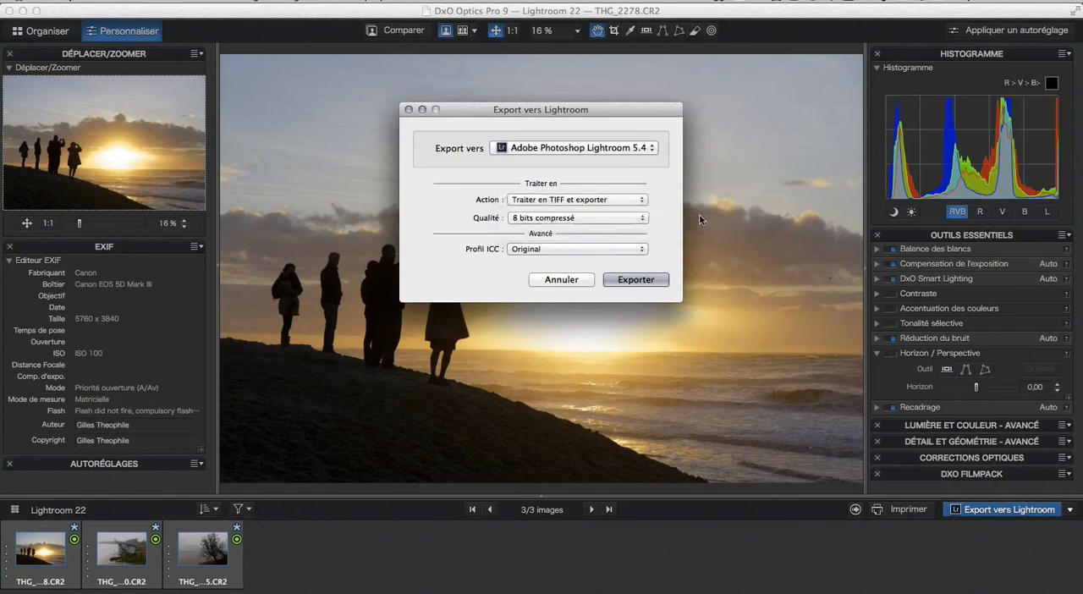
{"action": "left_click", "coordinate": [642, 218]}
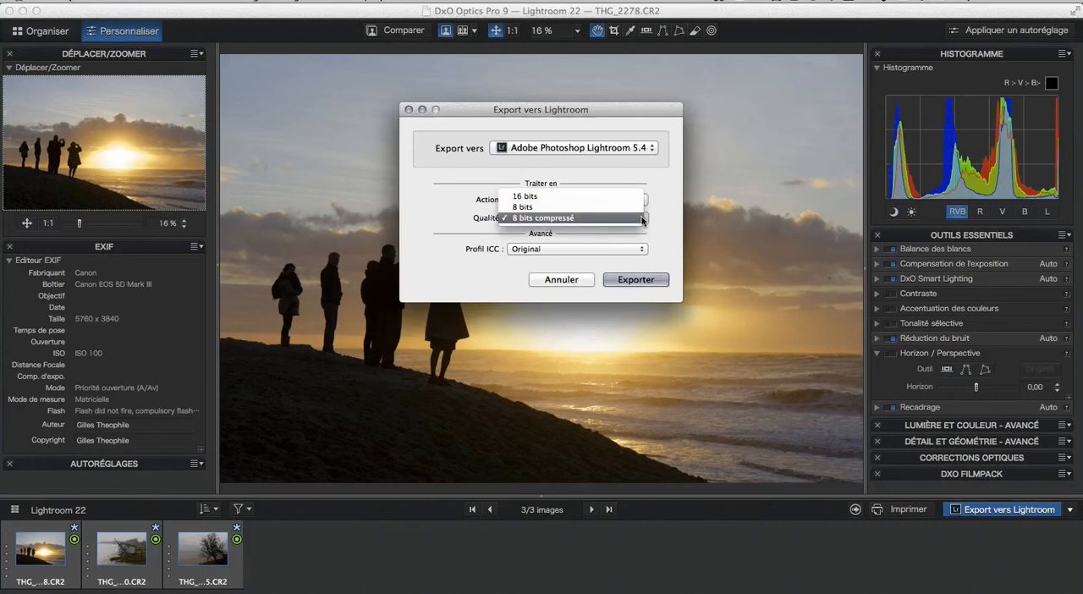
{"action": "left_click", "coordinate": [603, 200]}
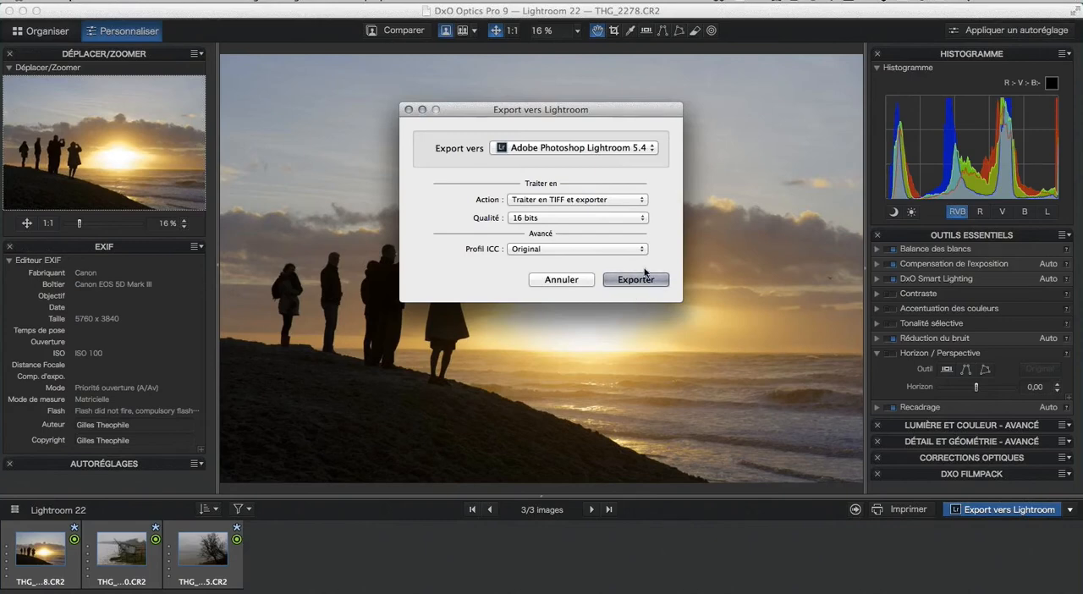
{"action": "left_click", "coordinate": [644, 250]}
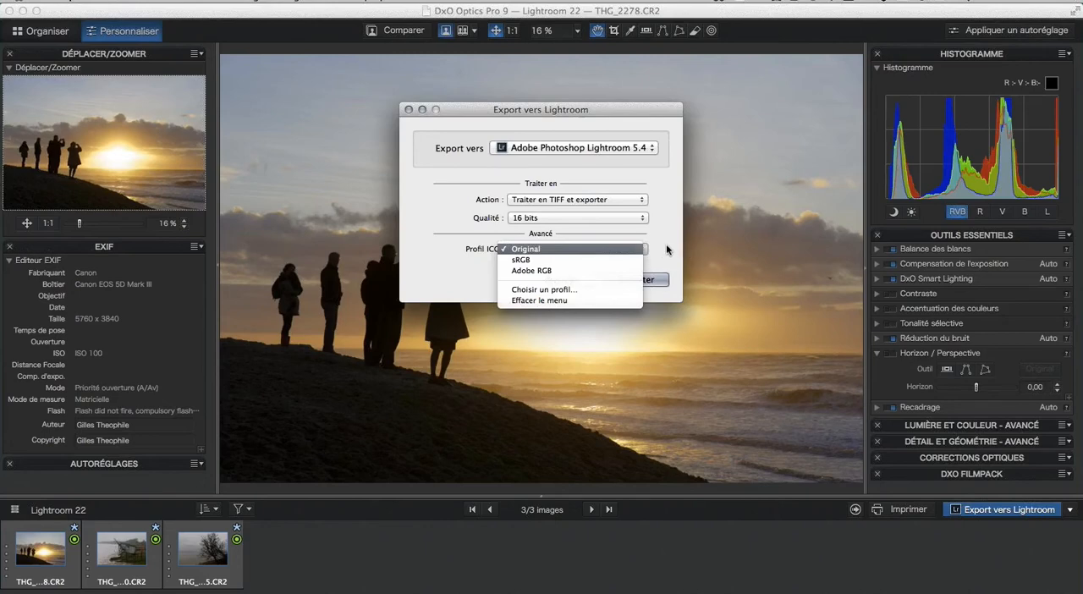
{"action": "left_click", "coordinate": [666, 244]}
Switch the export action to process the selected photos as DNG and export them.
{"action": "left_click", "coordinate": [645, 201]}
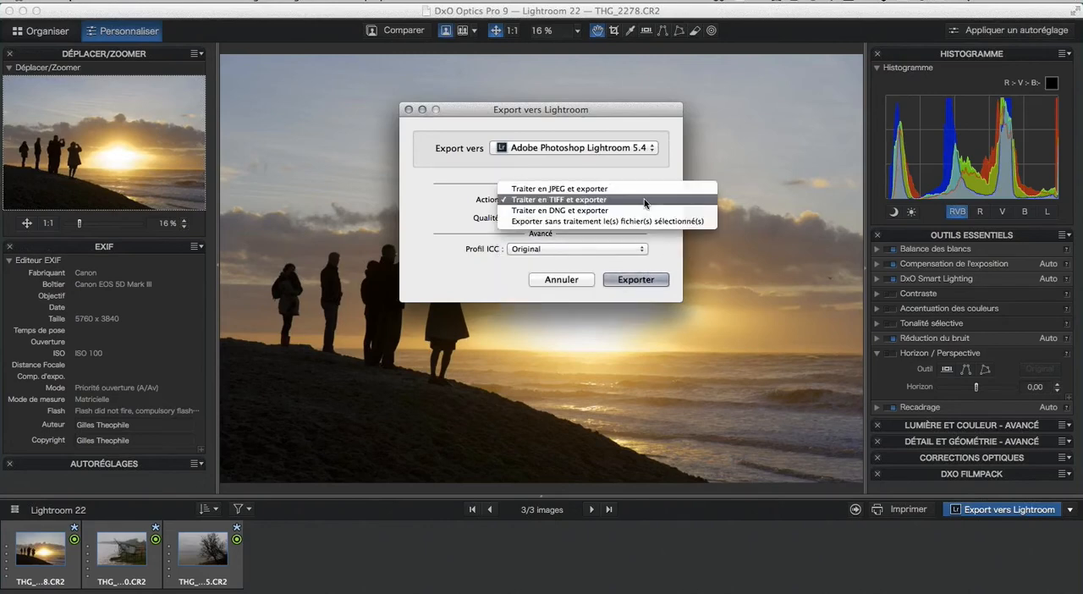
{"action": "left_click", "coordinate": [635, 210]}
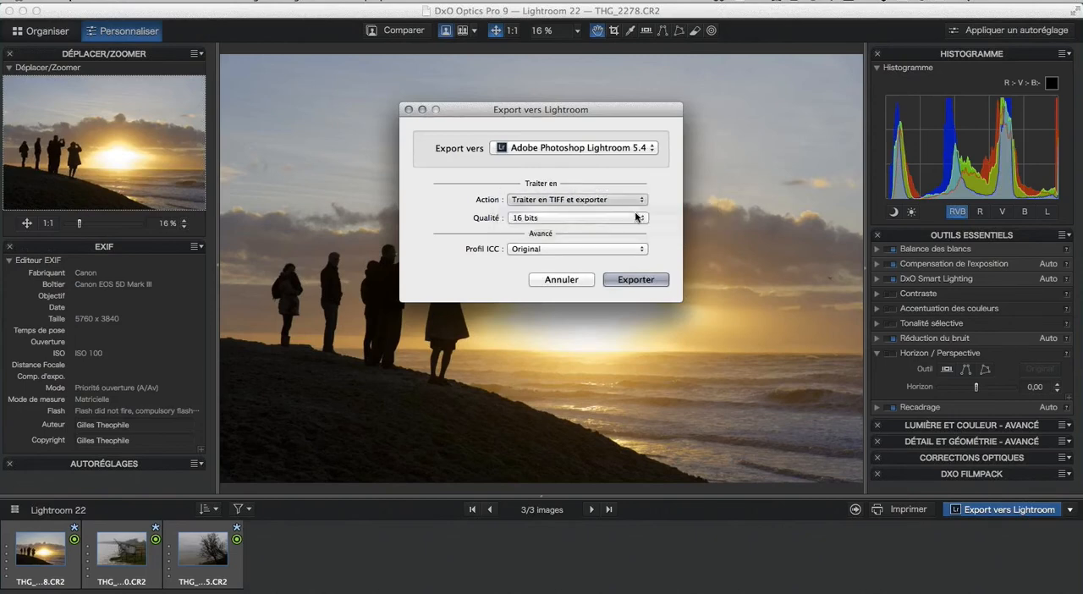
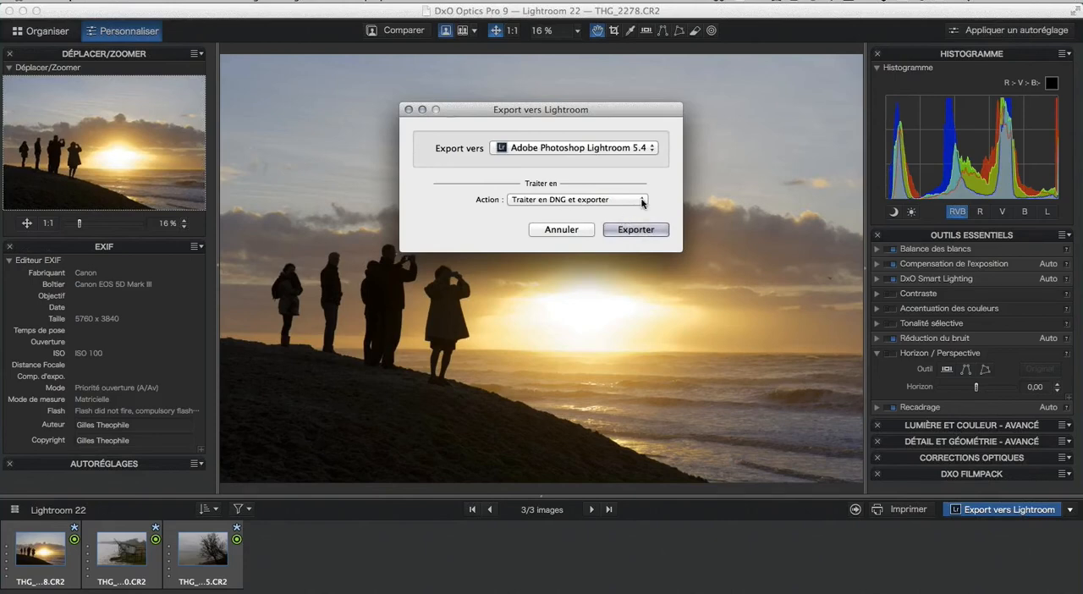
Export the three selected photos to Lightroom as 16-bit TIFF files with the original ICC profile.
{"action": "left_click", "coordinate": [639, 200]}
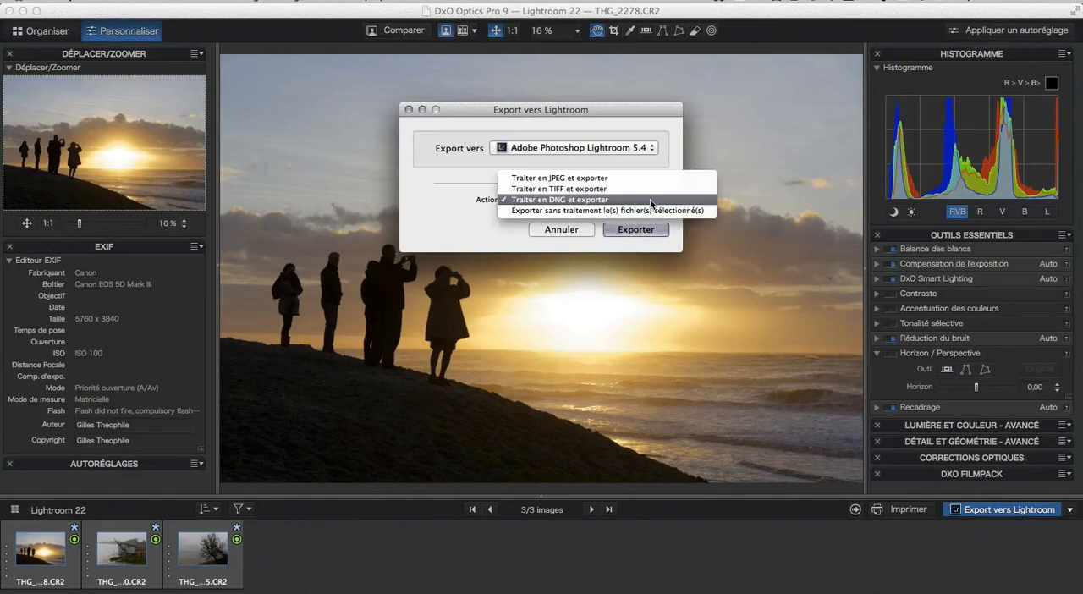
{"action": "left_click", "coordinate": [612, 190]}
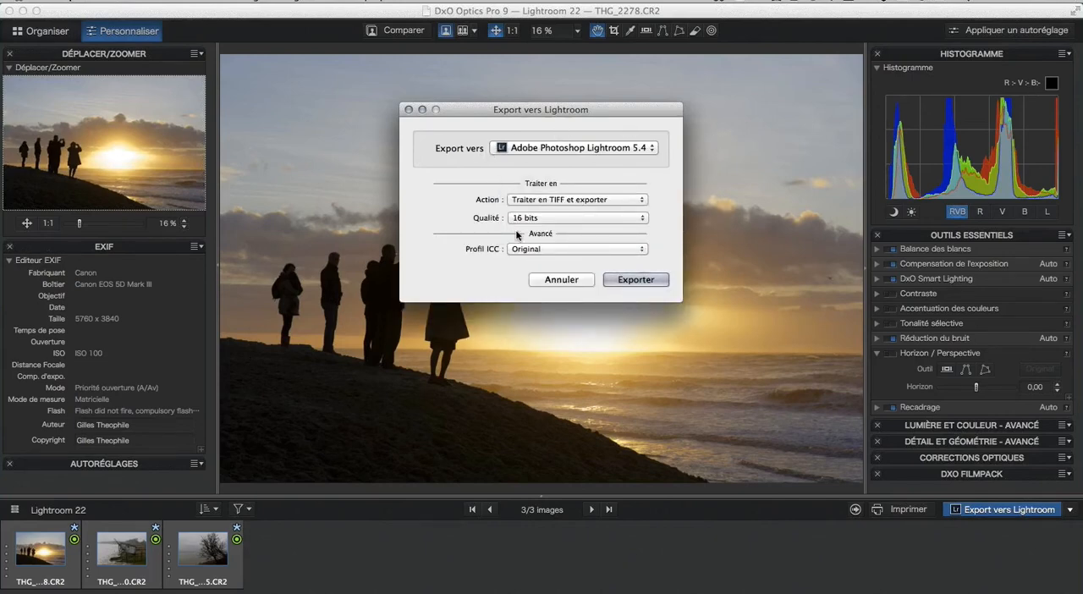
{"action": "left_click", "coordinate": [636, 279]}
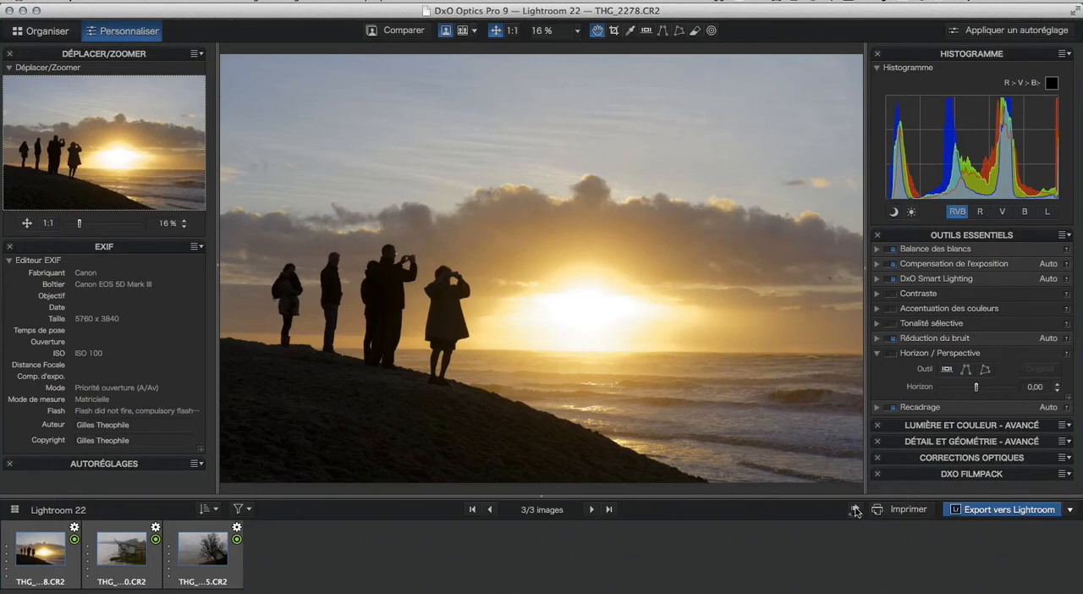
{"action": "left_click", "coordinate": [855, 510]}
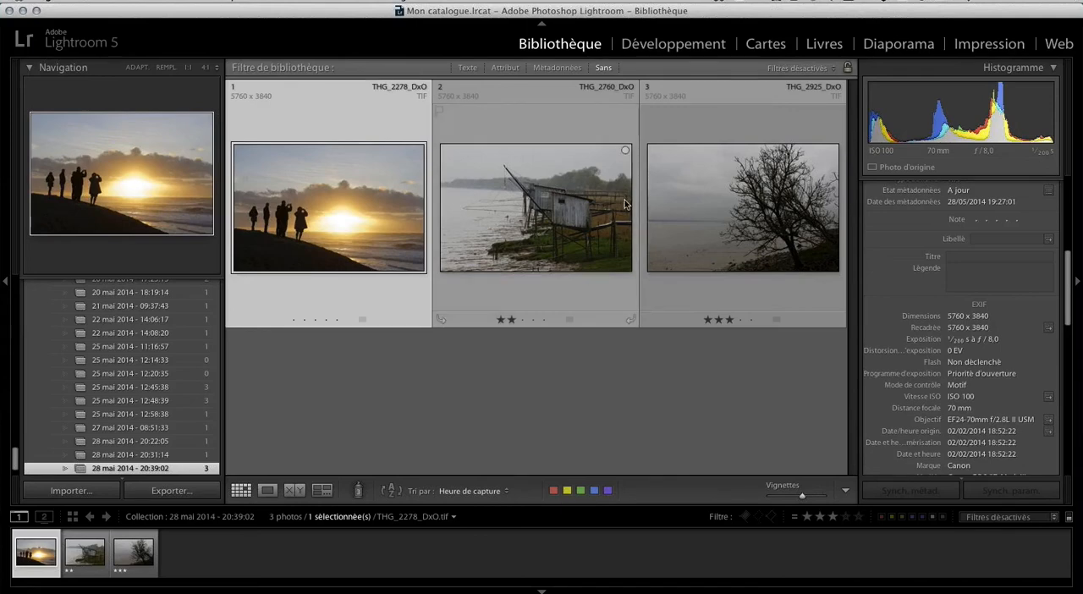
Switch to Lightroom and open THG_2760_DxO.tif for developing in the single-photo view.
{"action": "left_click", "coordinate": [560, 202]}
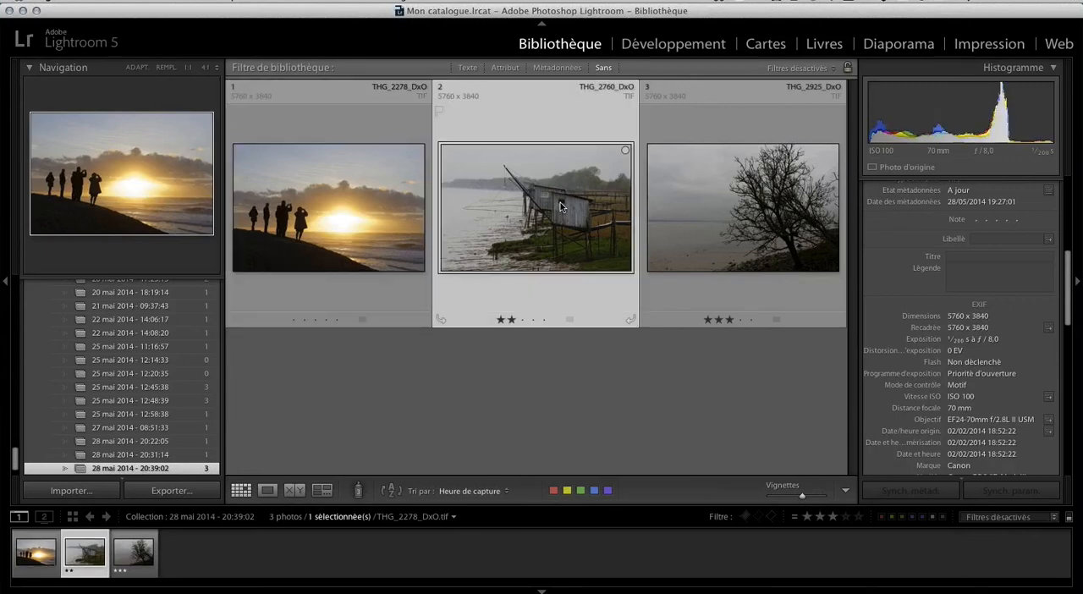
{"action": "left_click", "coordinate": [673, 44]}
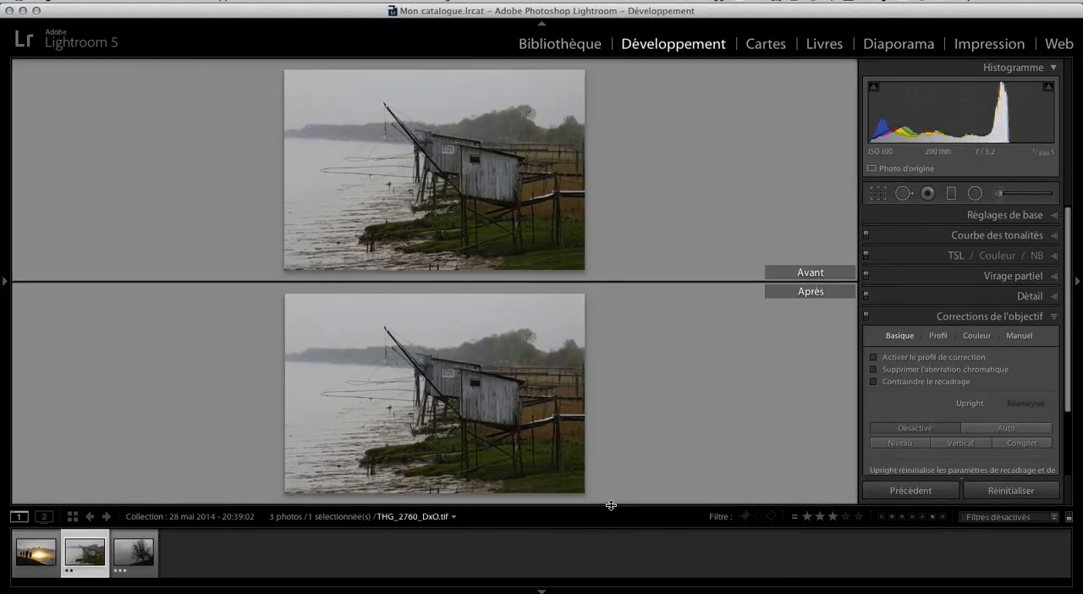
{"action": "key", "text": "t"}
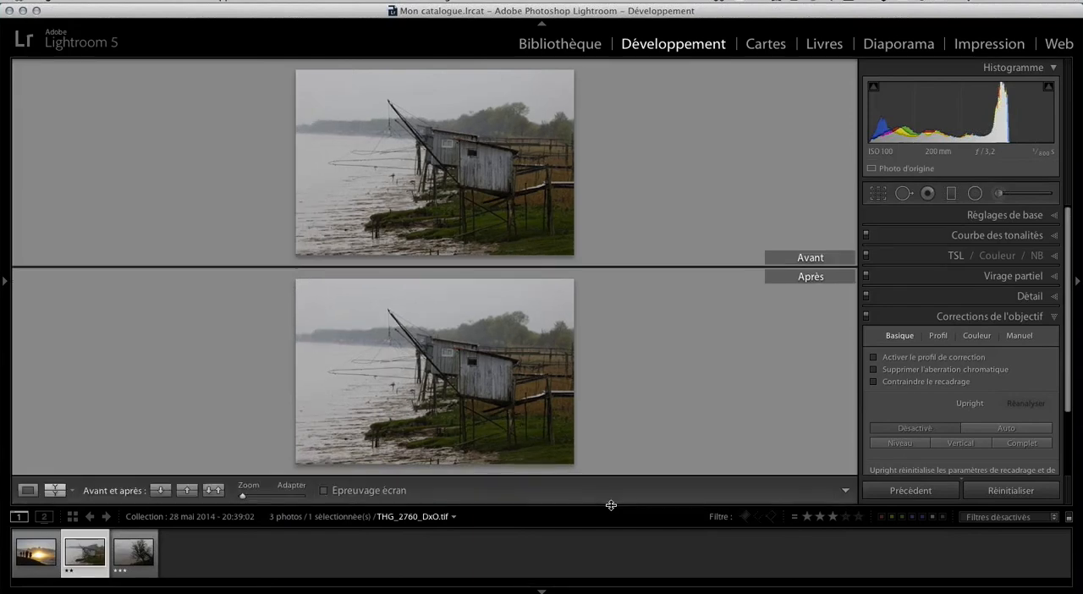
{"action": "left_click", "coordinate": [28, 494]}
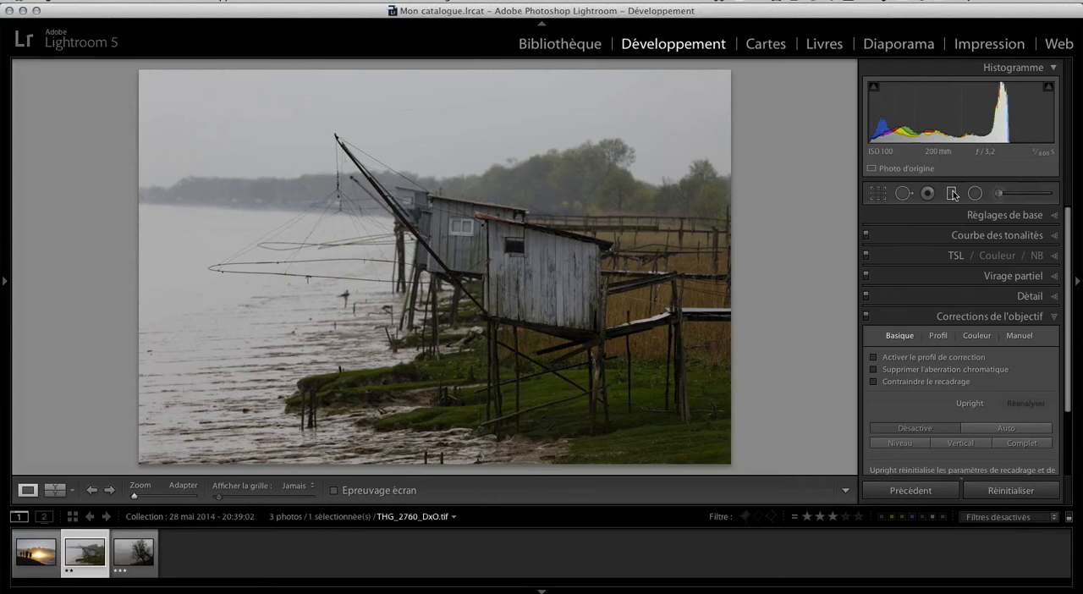
Reset the adjustment brush effects, set clarity to 100 and paint over the front hut's wooden wall.
{"action": "left_click", "coordinate": [999, 194]}
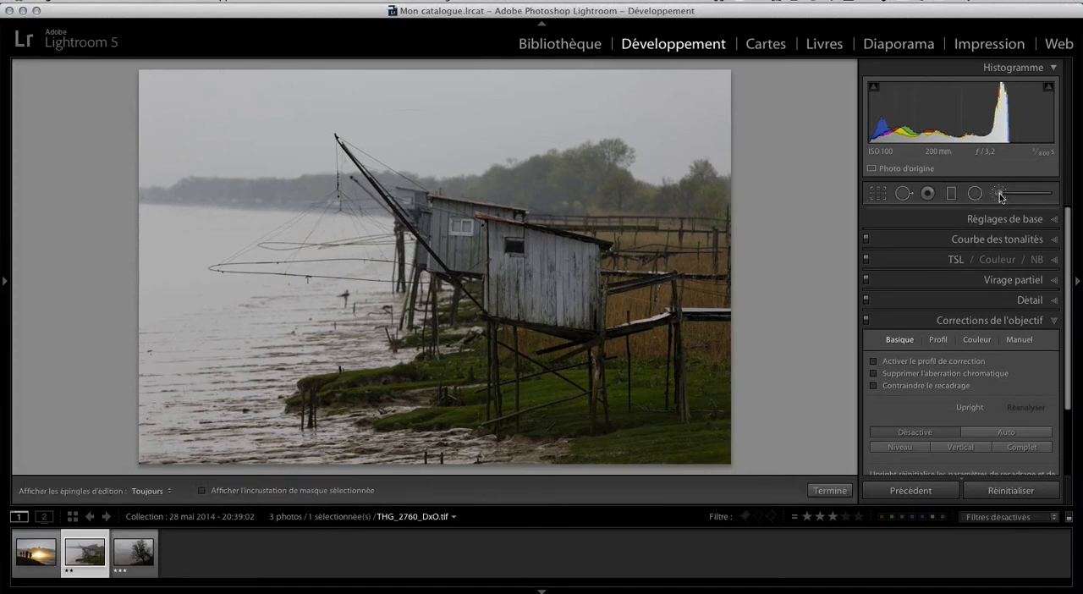
{"action": "double_click", "coordinate": [879, 239]}
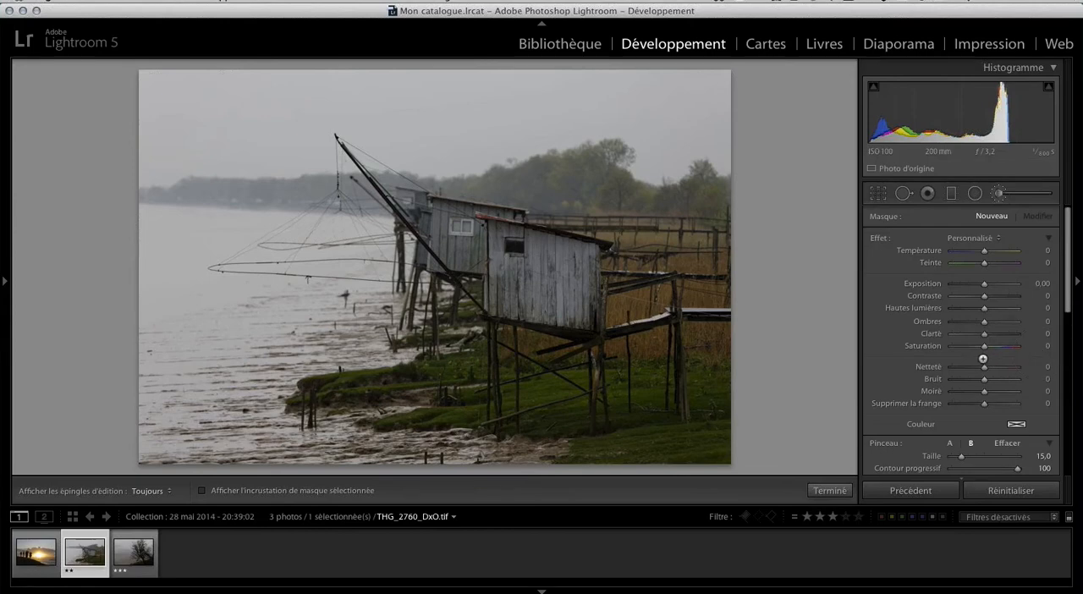
{"action": "scroll", "coordinate": [983, 358], "scroll_direction": "down", "scroll_amount": 3}
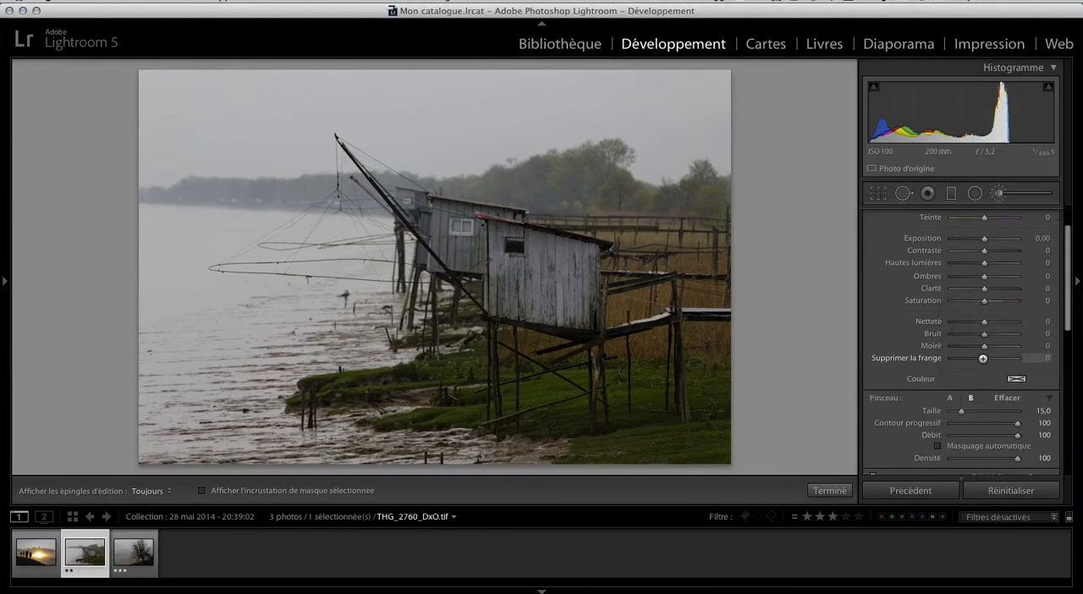
{"action": "scroll", "coordinate": [983, 359], "scroll_direction": "down", "scroll_amount": 3}
{"action": "scroll", "coordinate": [981, 338], "scroll_direction": "up", "scroll_amount": 5}
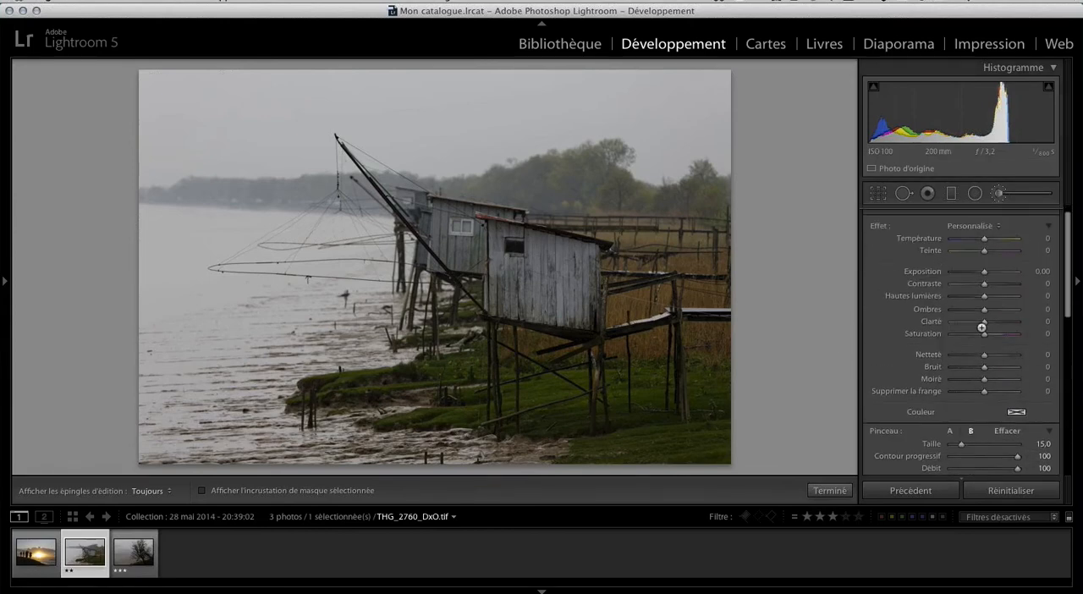
{"action": "scroll", "coordinate": [983, 322], "scroll_direction": "up", "scroll_amount": 1}
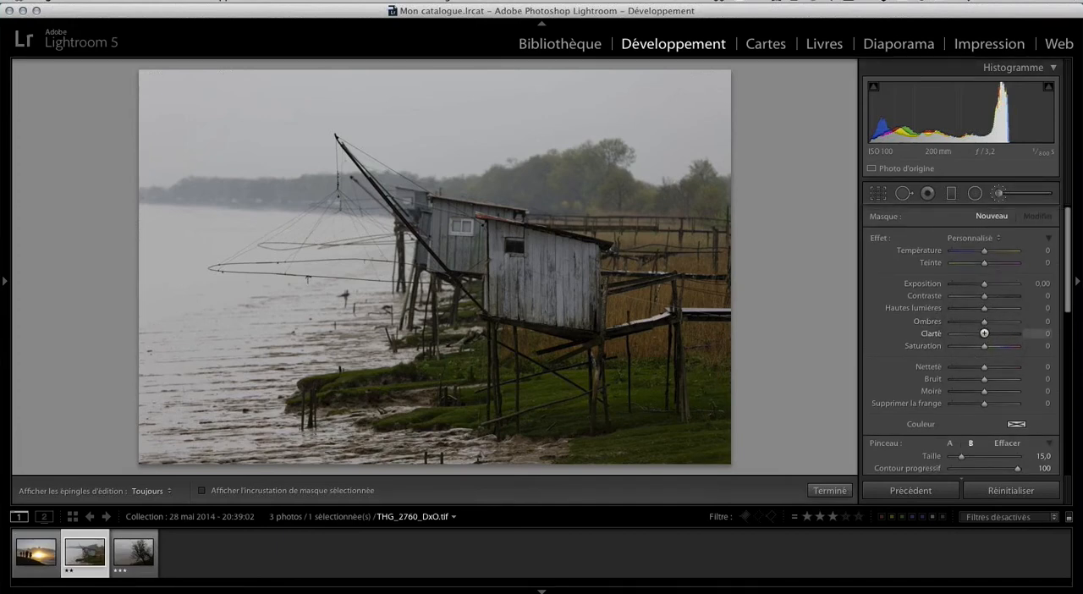
{"action": "left_click_drag", "start_coordinate": [984, 333], "coordinate": [1019, 334]}
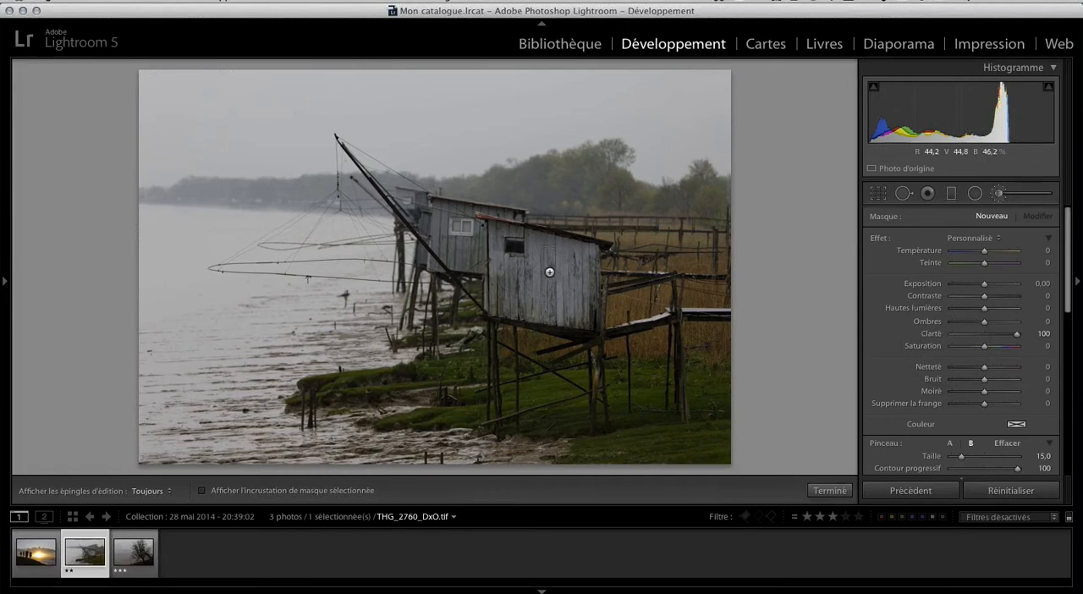
{"action": "key", "text": "h"}
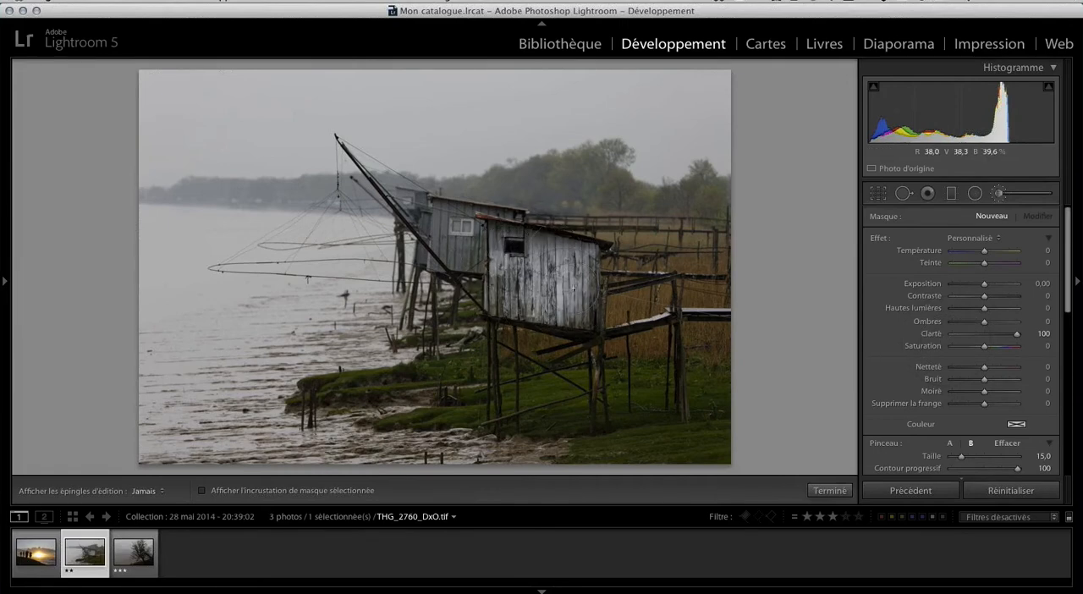
{"action": "left_click", "coordinate": [544, 287]}
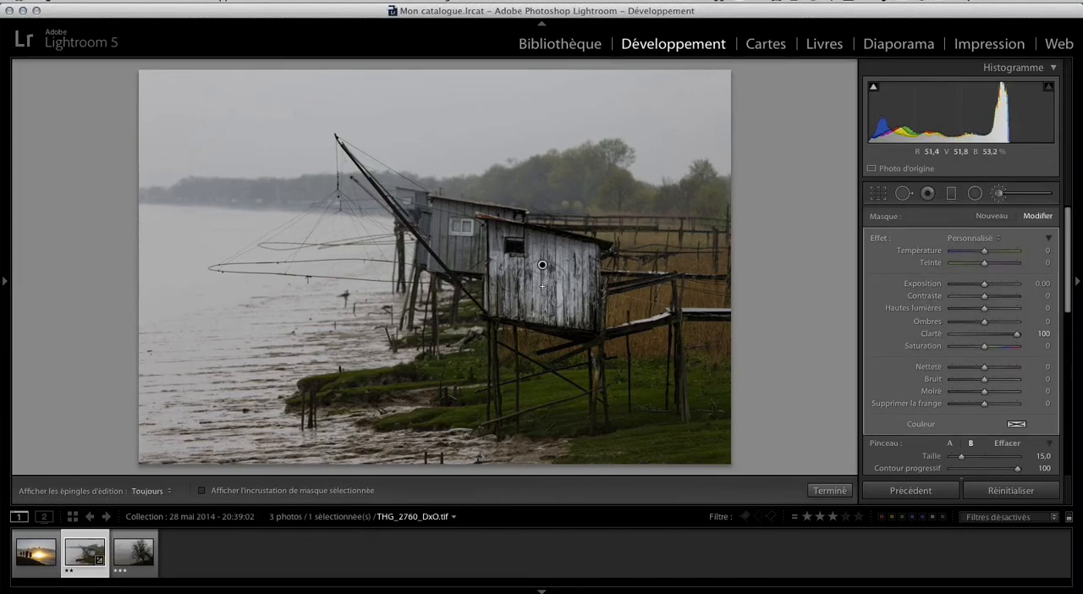
Finish the brush correction and compare the hut's planks before and after at 1:1 magnification.
{"action": "key", "text": "z"}
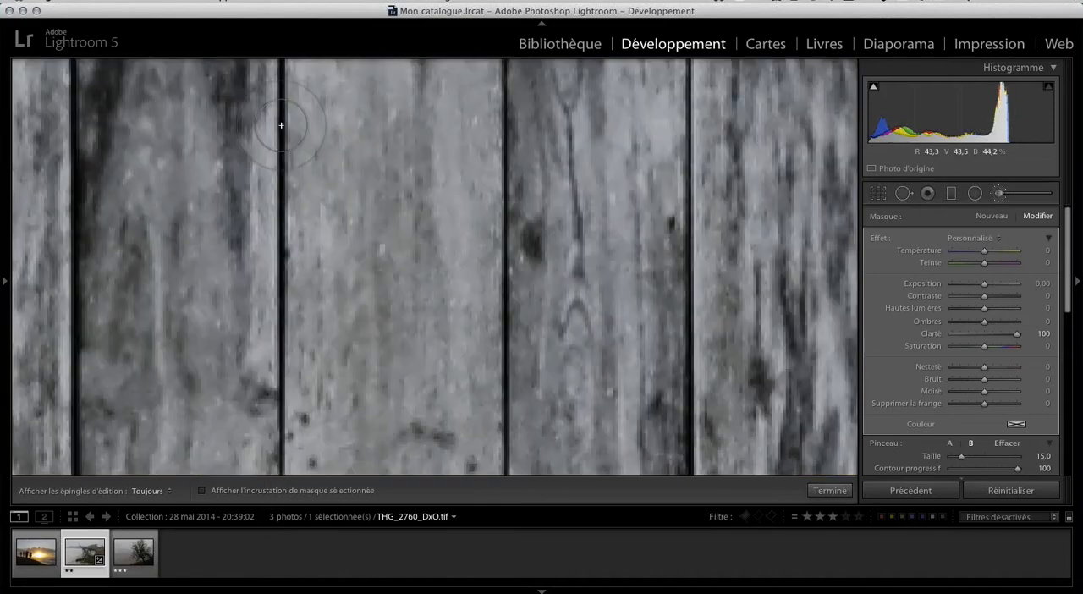
{"action": "mouse_move", "coordinate": [5, 85]}
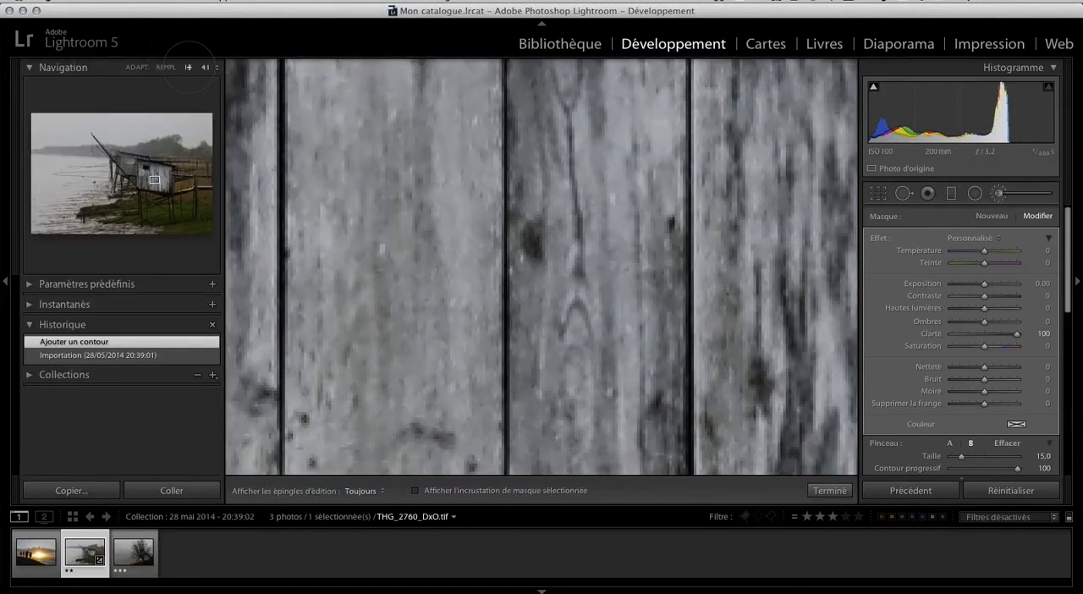
{"action": "left_click", "coordinate": [187, 67]}
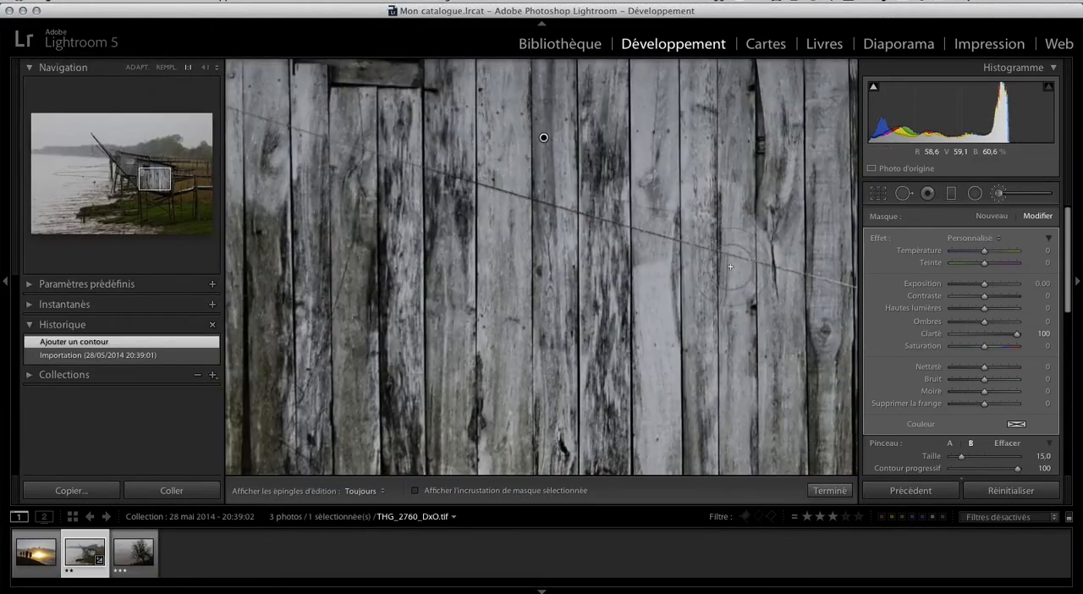
{"action": "left_click", "coordinate": [829, 491]}
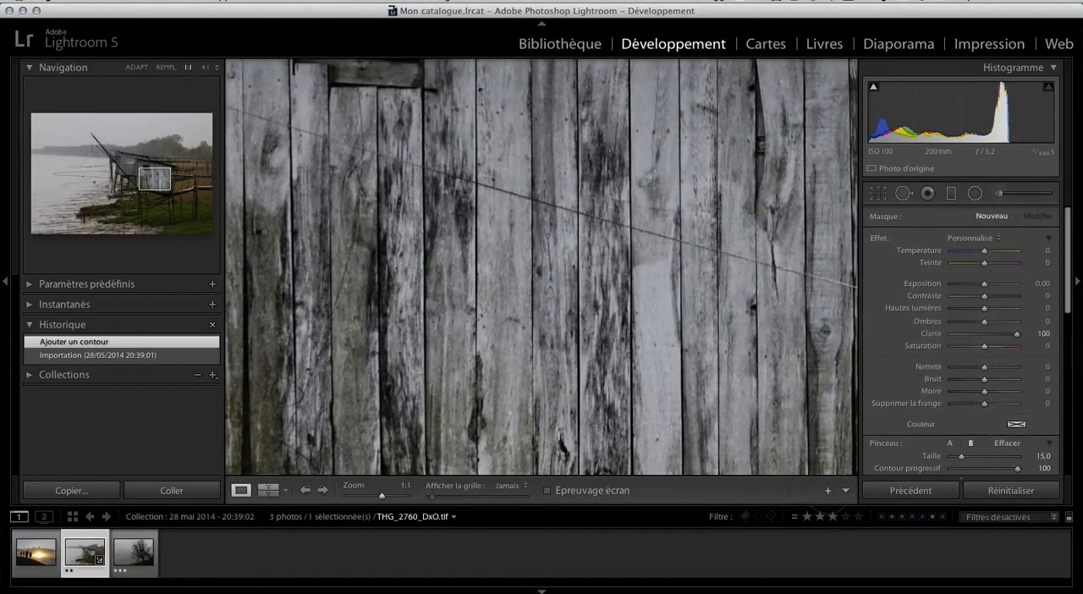
{"action": "left_click", "coordinate": [268, 491]}
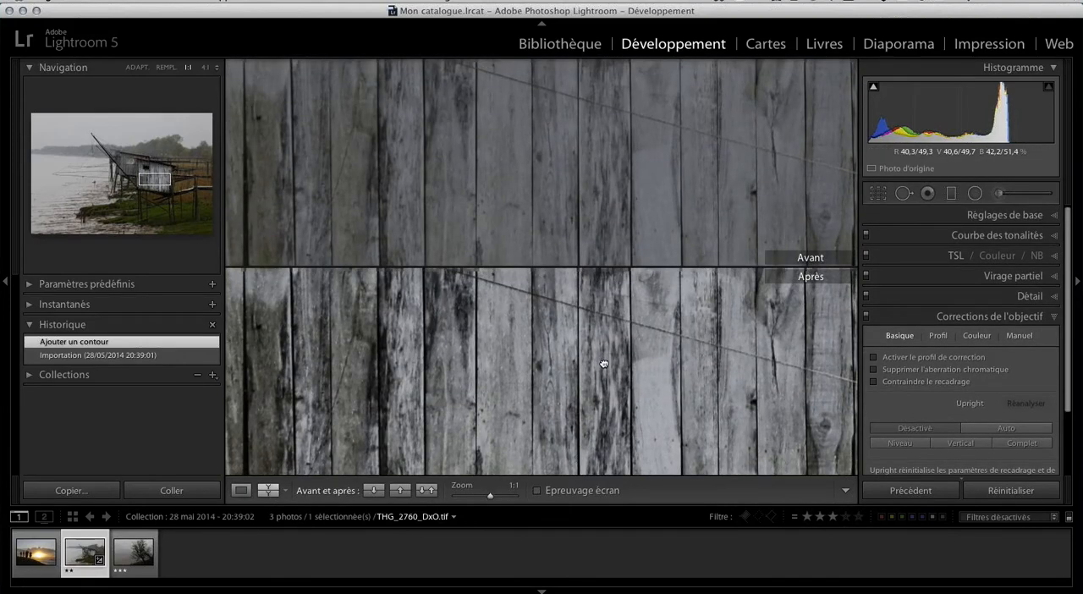
{"action": "left_click_drag", "start_coordinate": [603, 364], "coordinate": [631, 360]}
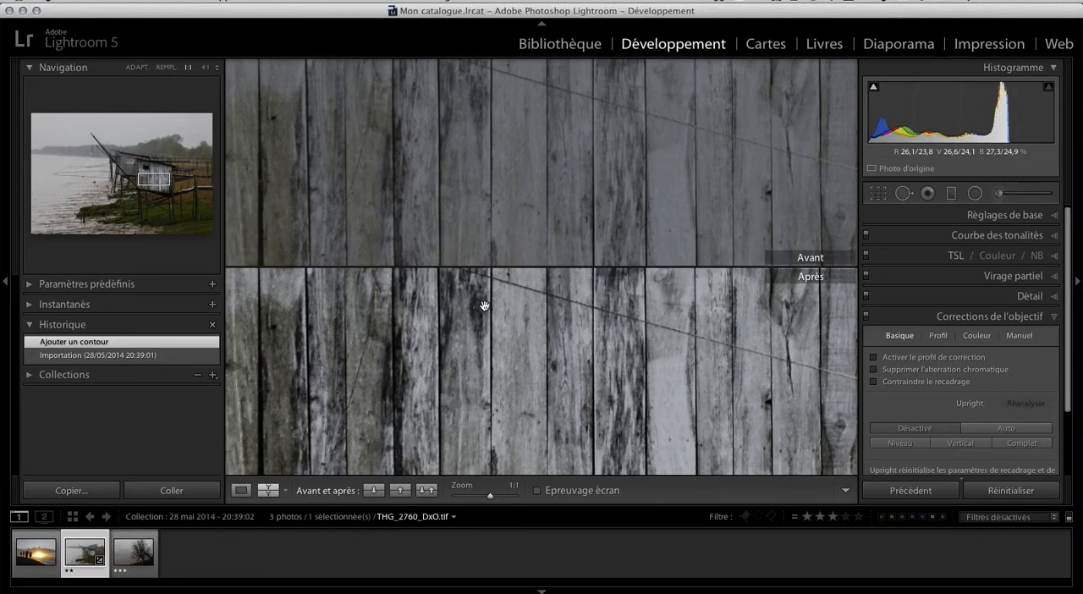
Show the sunset photo THG_2278_DxO.tif on its own, fitted to the view.
{"action": "left_click", "coordinate": [39, 550]}
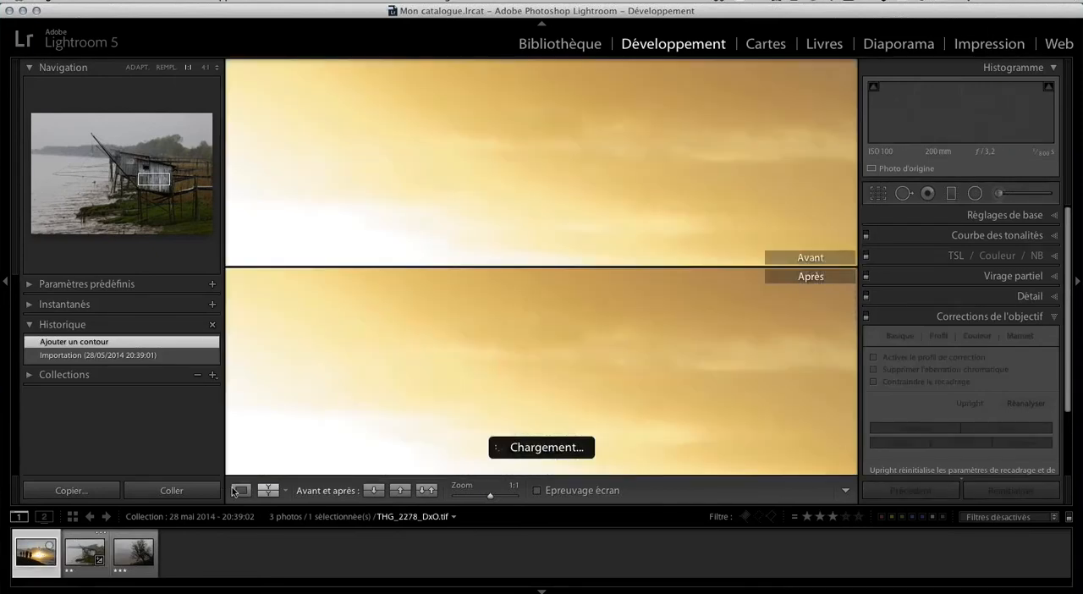
{"action": "left_click", "coordinate": [241, 490]}
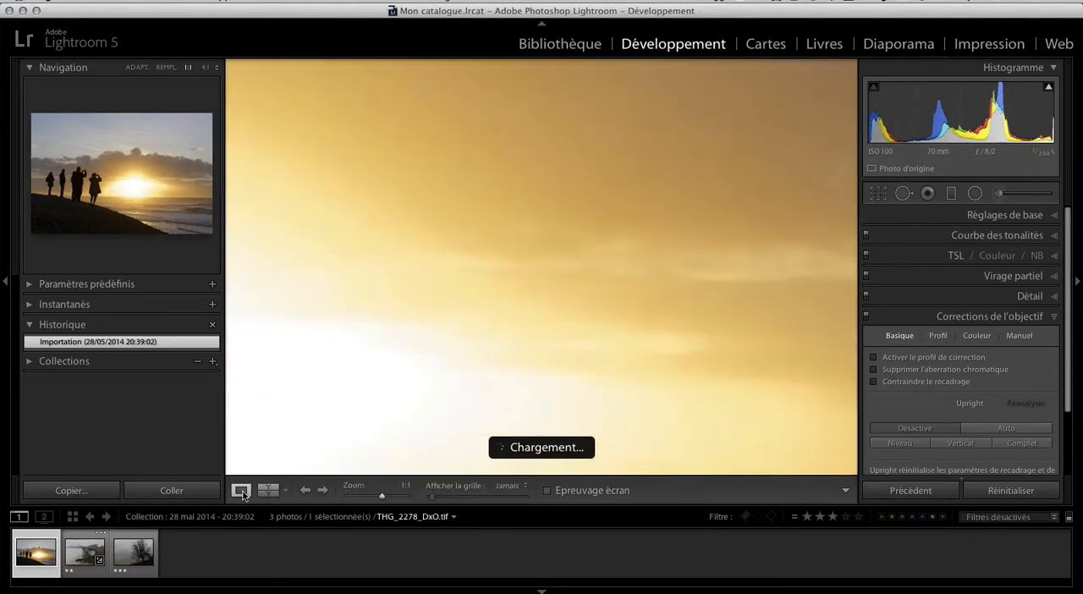
{"action": "left_click", "coordinate": [528, 272]}
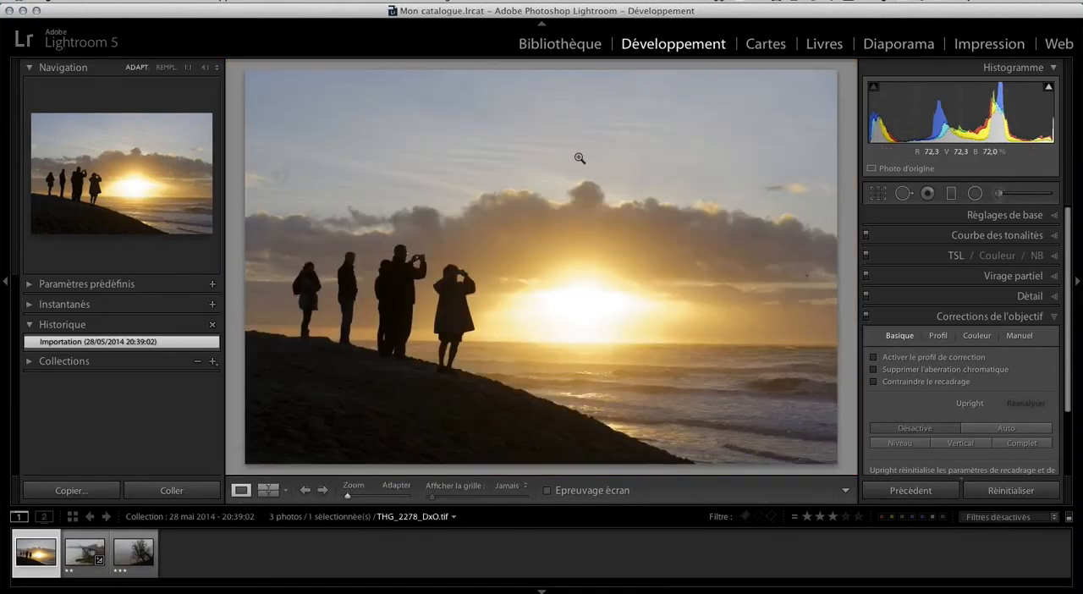
Apply a graduated filter from the sunset photo's upper edge to below its lower edge with exposure −0.92, contrast 23 and saturation 42.
{"action": "left_click", "coordinate": [951, 194]}
{"action": "double_click", "coordinate": [879, 239]}
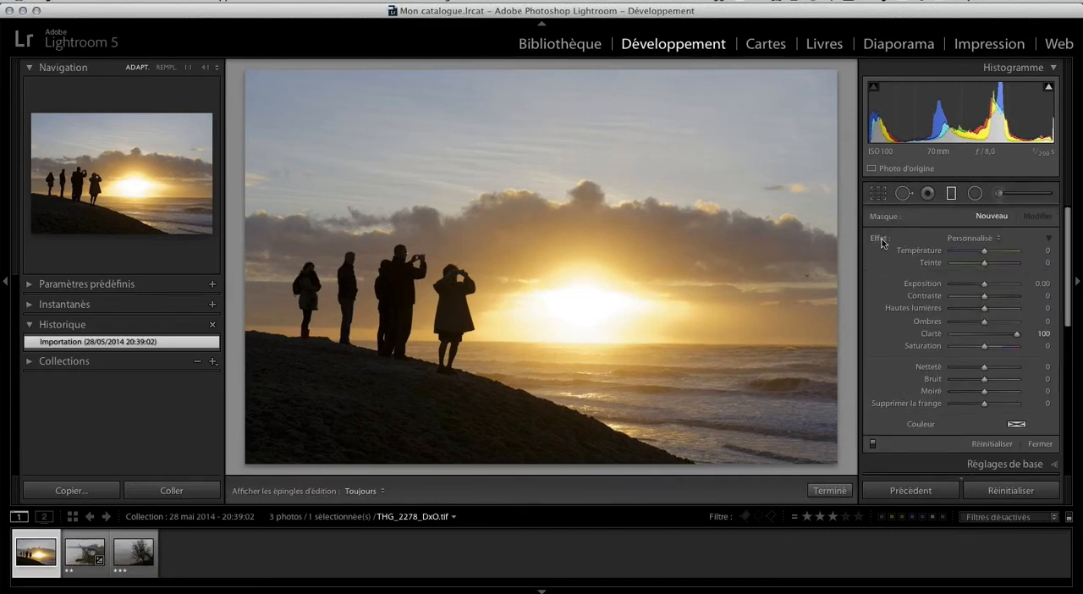
{"action": "mouse_move", "coordinate": [984, 287]}
{"action": "left_mouse_down"}
{"action": "mouse_move", "coordinate": [972, 290]}
{"action": "mouse_move", "coordinate": [991, 298]}
{"action": "left_mouse_up"}
{"action": "left_click_drag", "start_coordinate": [984, 347], "coordinate": [998, 347]}
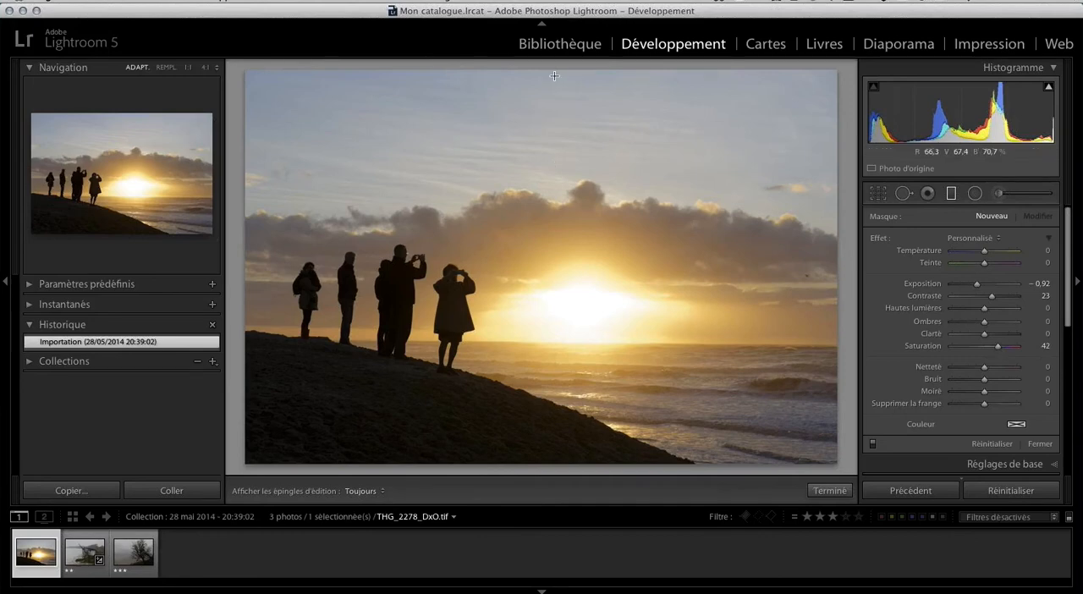
{"action": "left_click_drag", "start_coordinate": [553, 70], "coordinate": [538, 520]}
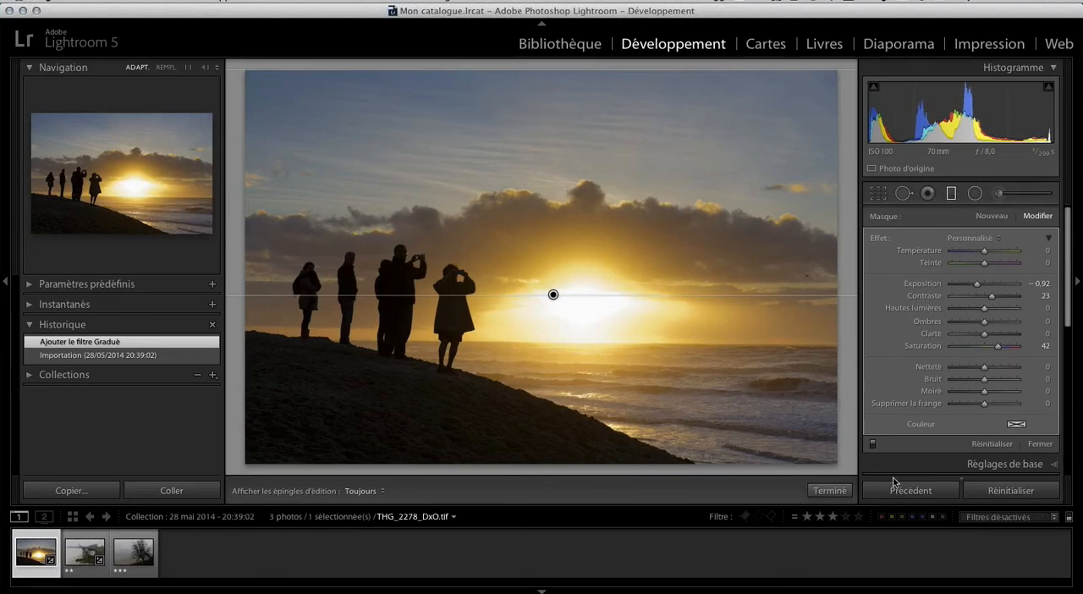
{"action": "left_click", "coordinate": [829, 491]}
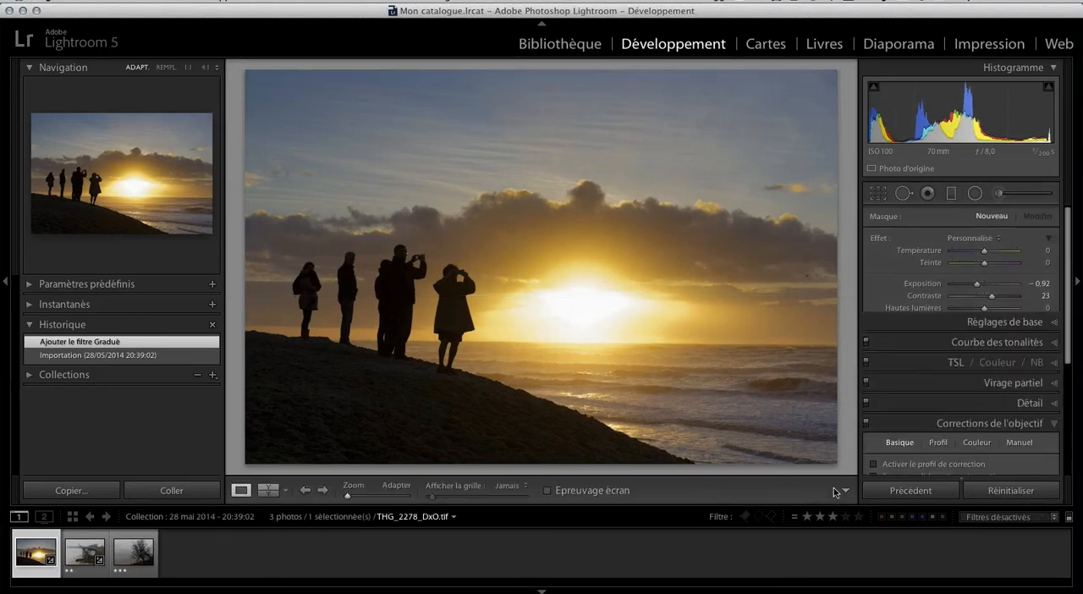
Return to the library and go to the folder that contains the hut photo THG_2760_DxO.tif.
{"action": "left_click", "coordinate": [576, 48]}
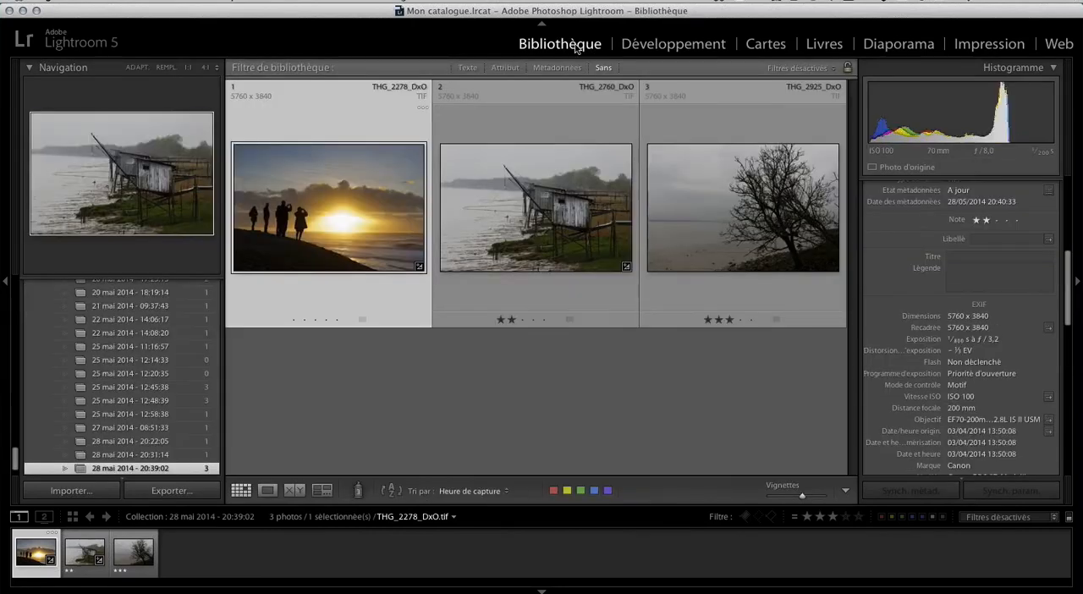
{"action": "left_click", "coordinate": [499, 297]}
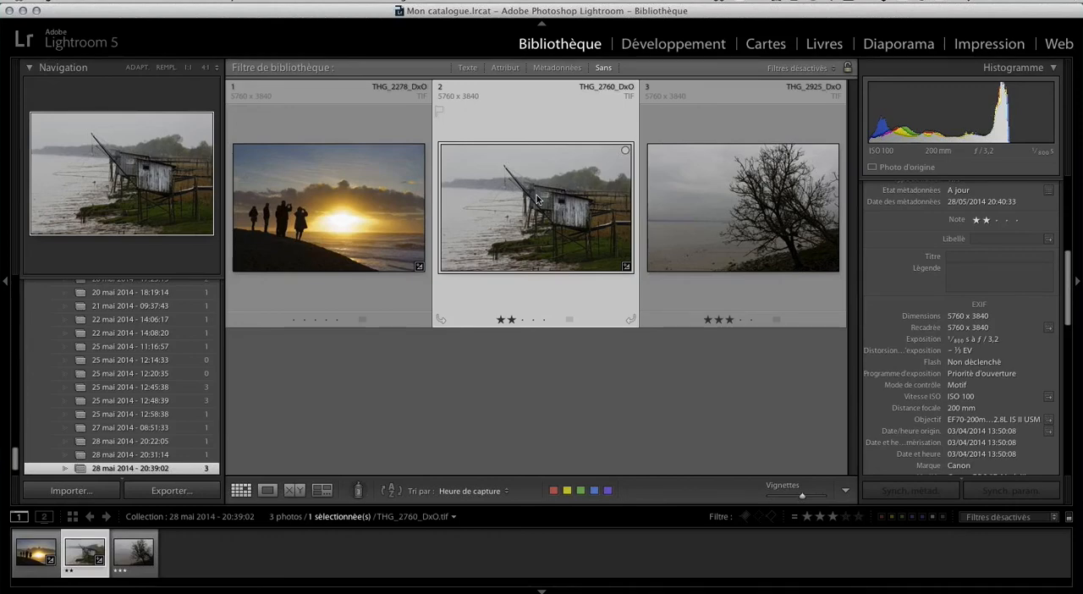
{"action": "right_click", "coordinate": [477, 171]}
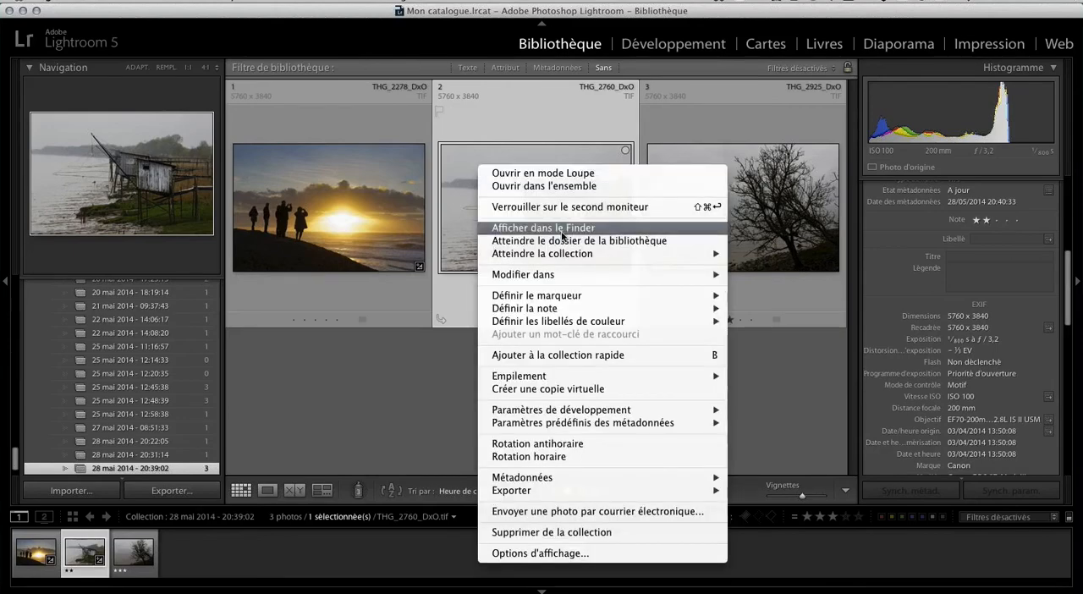
{"action": "left_click", "coordinate": [565, 241]}
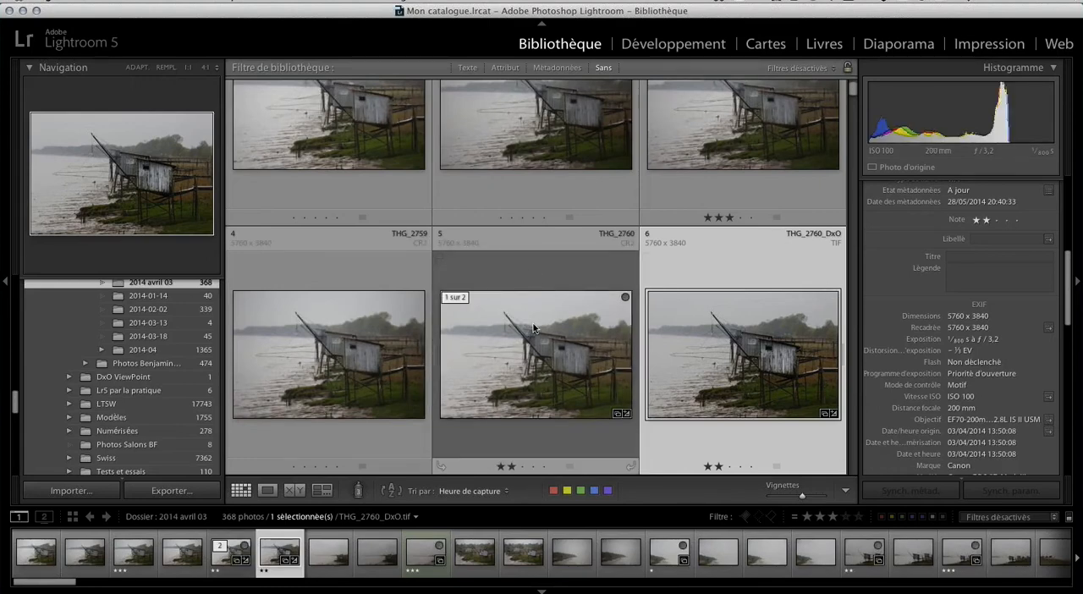
Transfer the raw hut photo THG_2760.CR2 to DxO Optics Pro 9 and look over the project list before returning to customization.
{"action": "left_click", "coordinate": [551, 279]}
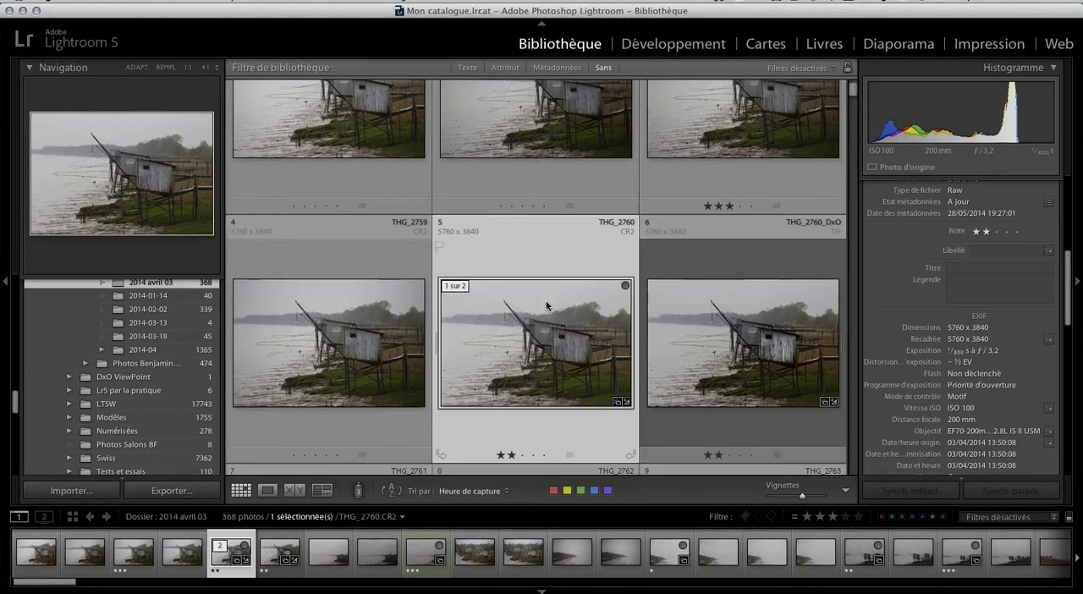
{"action": "scroll", "coordinate": [547, 306], "scroll_direction": "down", "scroll_amount": 3}
{"action": "left_click", "coordinate": [120, 3]}
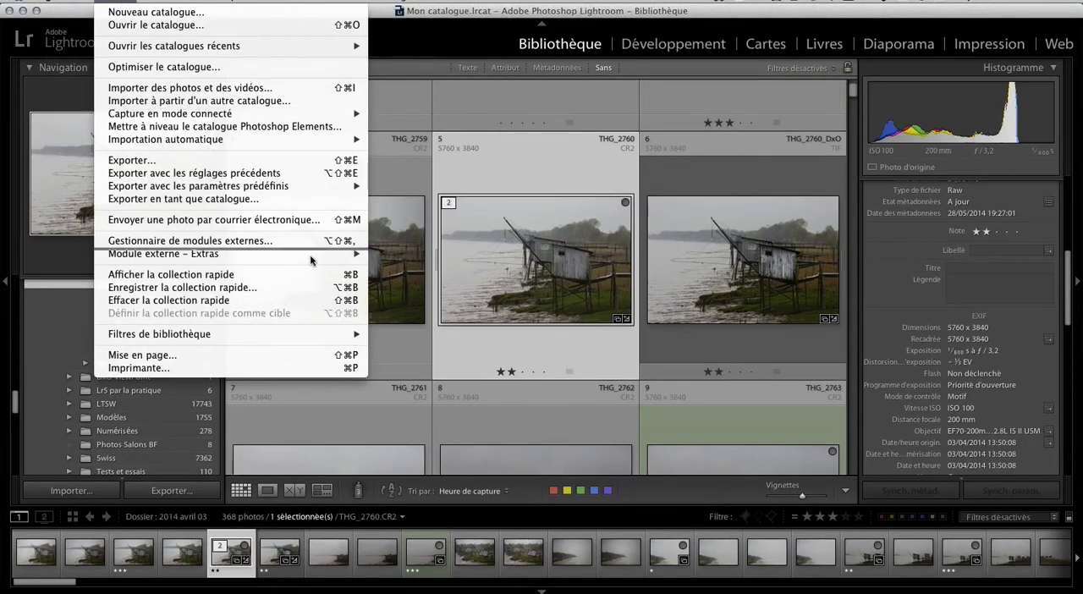
{"action": "mouse_move", "coordinate": [312, 257]}
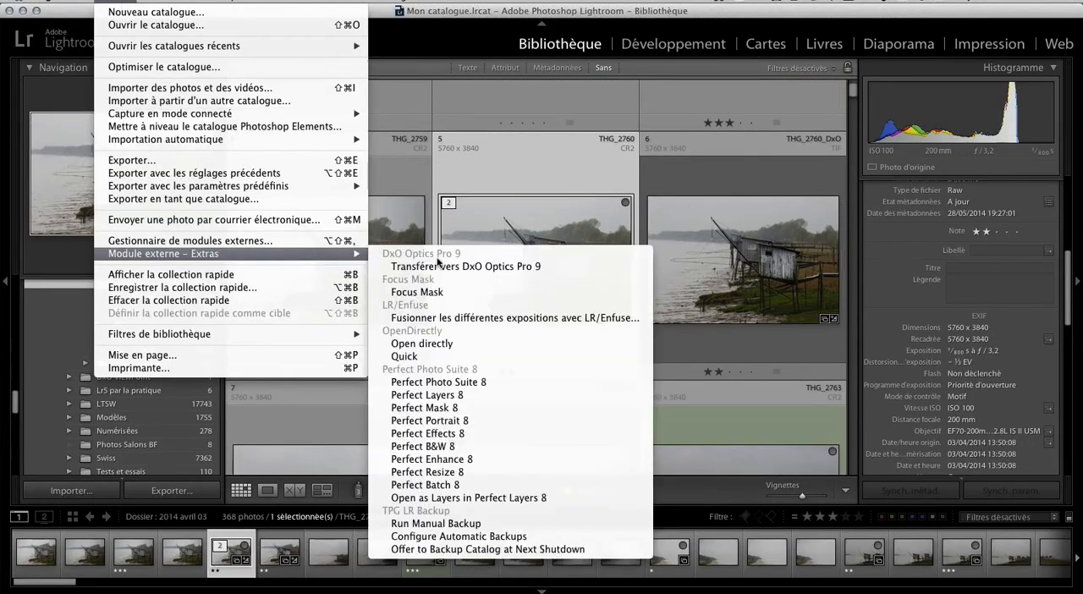
{"action": "left_click", "coordinate": [544, 267]}
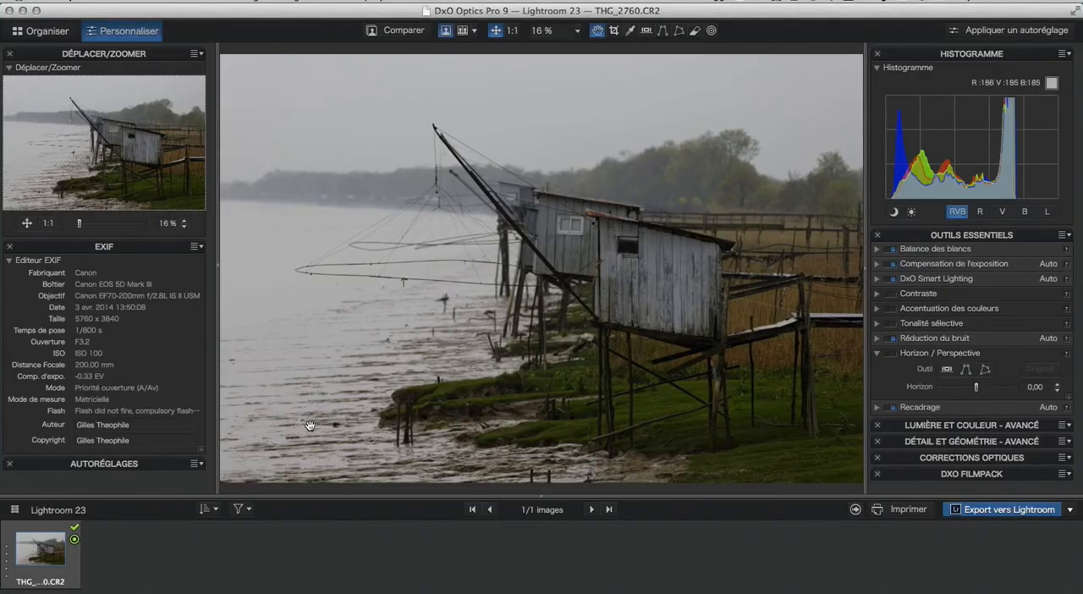
{"action": "left_click", "coordinate": [52, 32]}
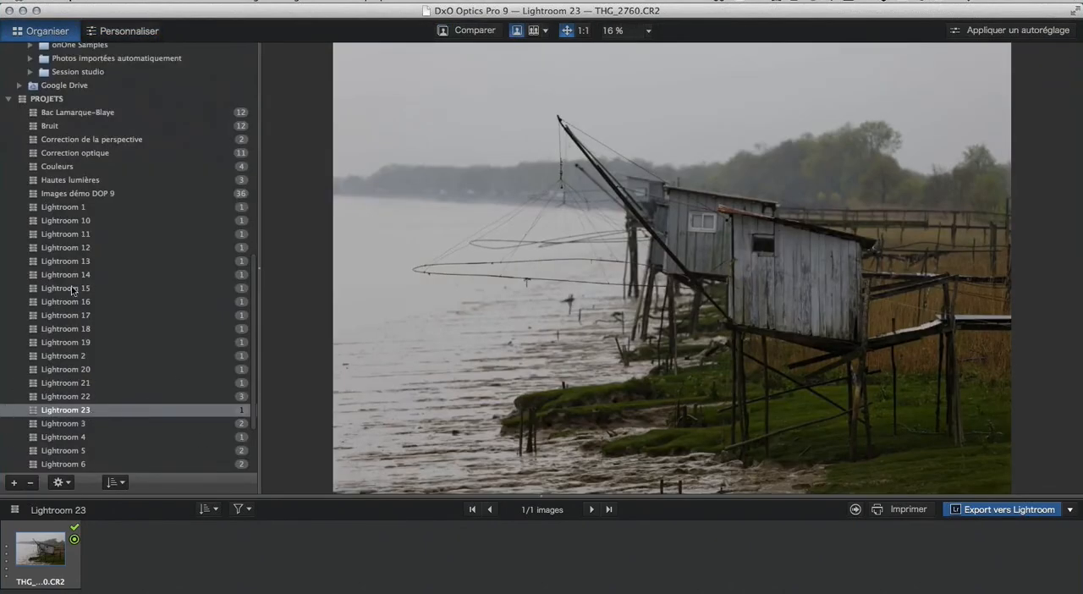
{"action": "left_click", "coordinate": [121, 32]}
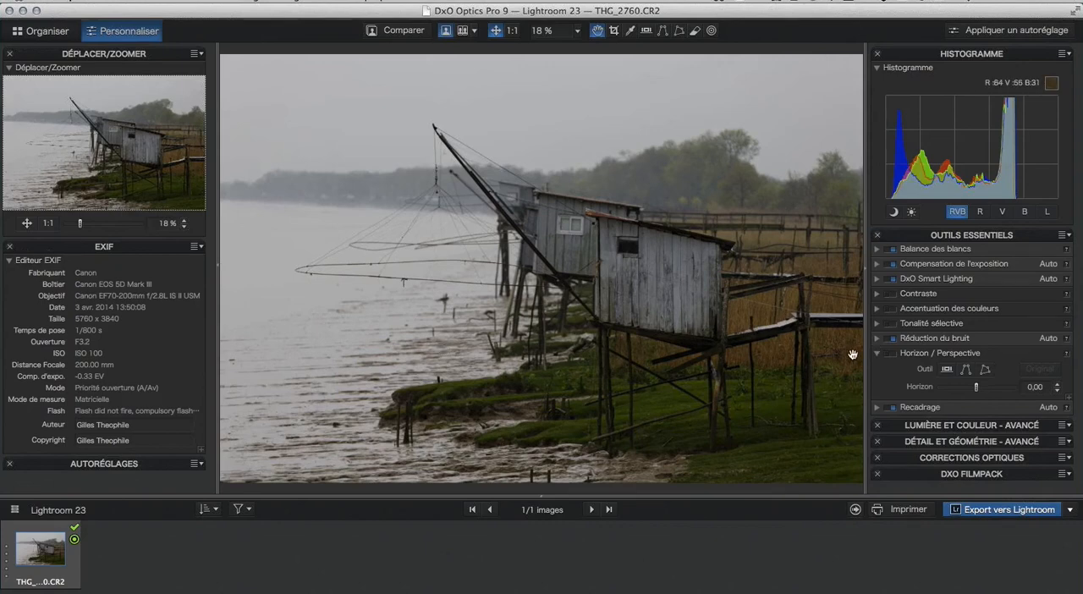
Give the hut photo the black-and-white film rendering Agfa APX 25 with saturated colour protection at 25.
{"action": "left_click", "coordinate": [1001, 239]}
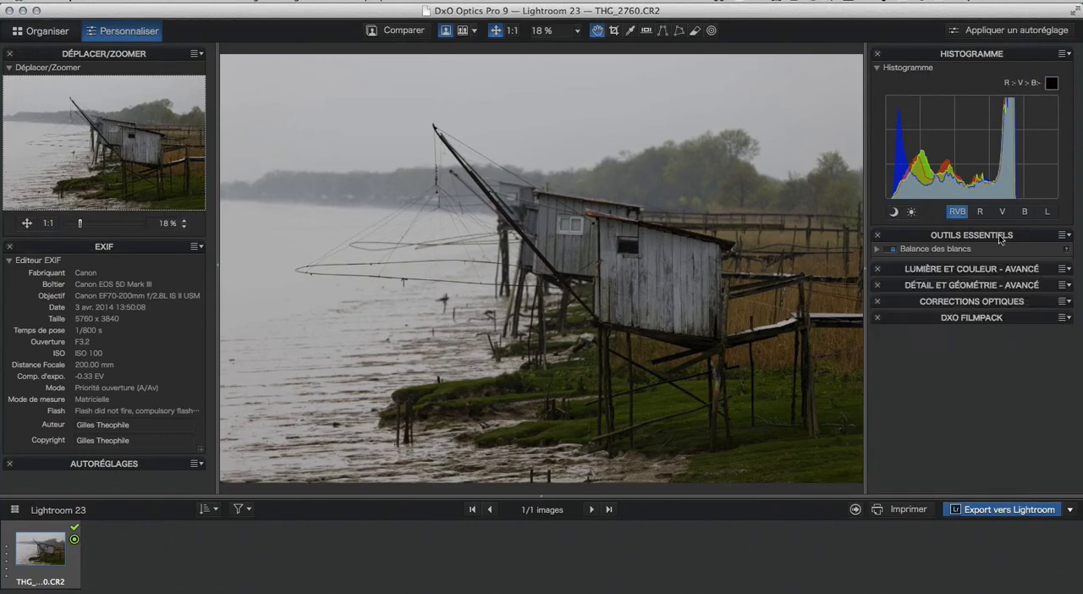
{"action": "left_click", "coordinate": [980, 301]}
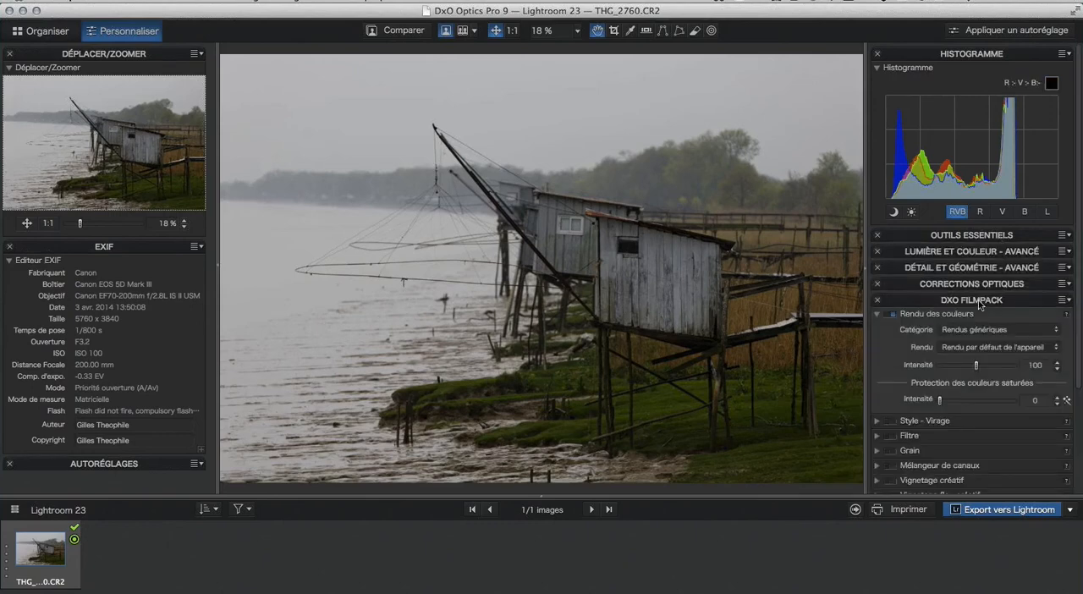
{"action": "left_click", "coordinate": [1028, 330]}
{"action": "left_click", "coordinate": [999, 386]}
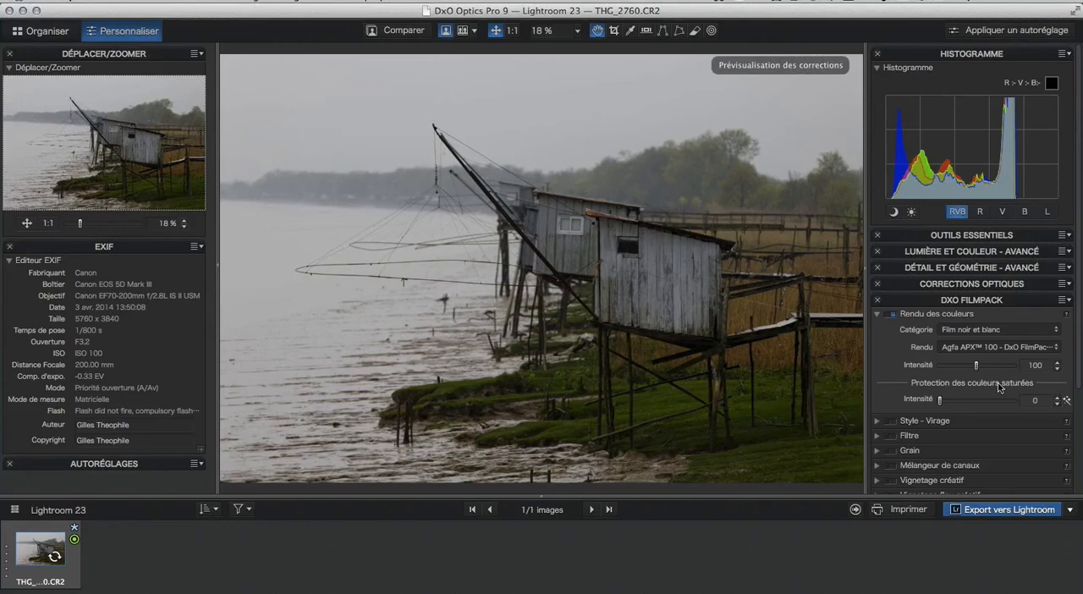
{"action": "left_click", "coordinate": [1015, 347]}
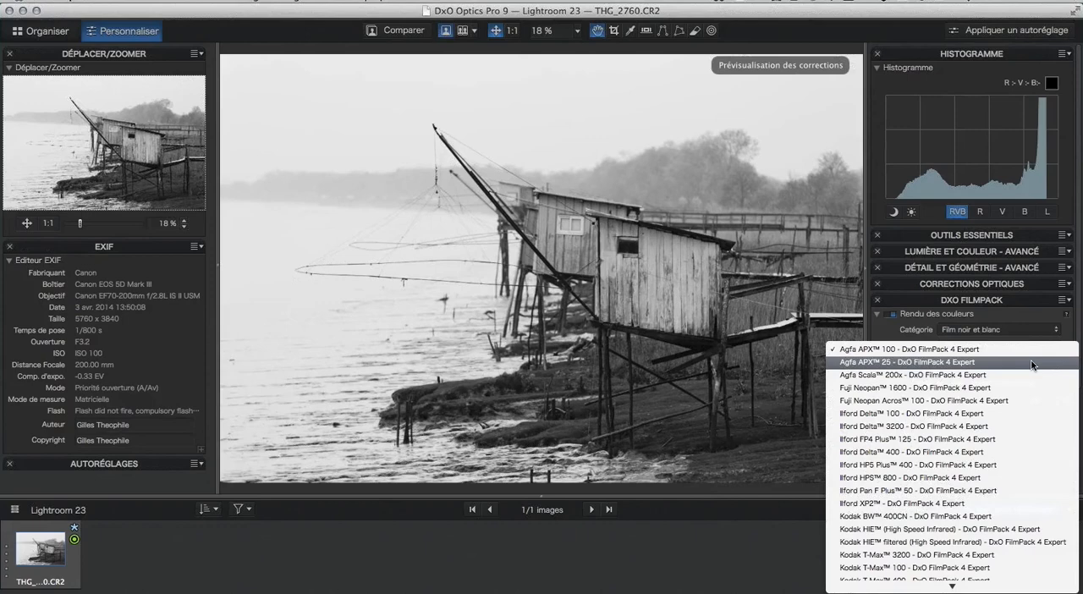
{"action": "left_click", "coordinate": [1032, 362]}
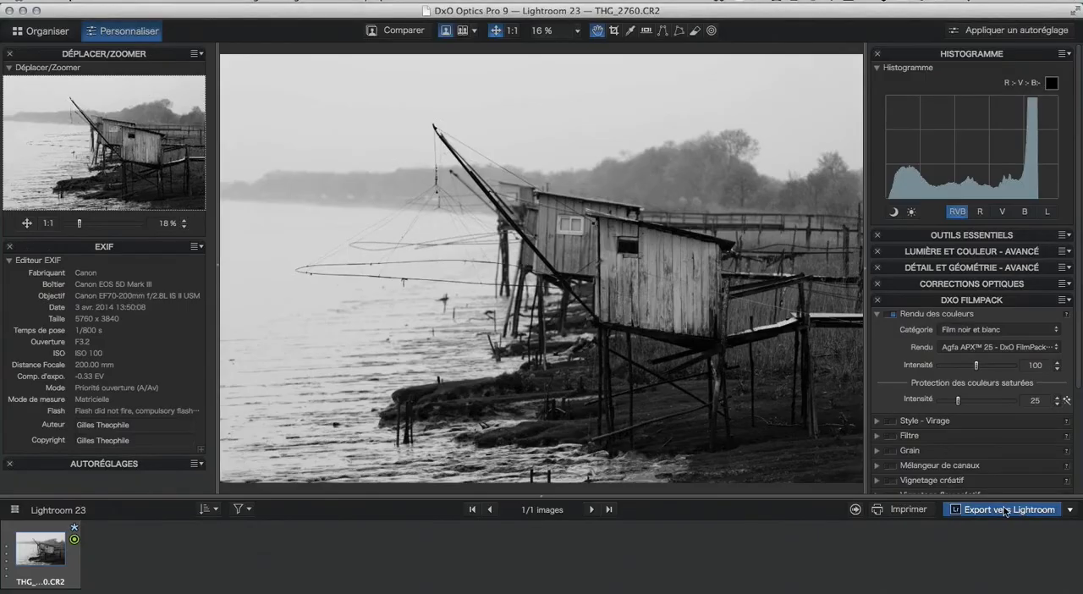
Export the black-and-white hut photo to Lightroom as a JPEG at quality 90 with the original ICC profile.
{"action": "left_click", "coordinate": [1008, 510]}
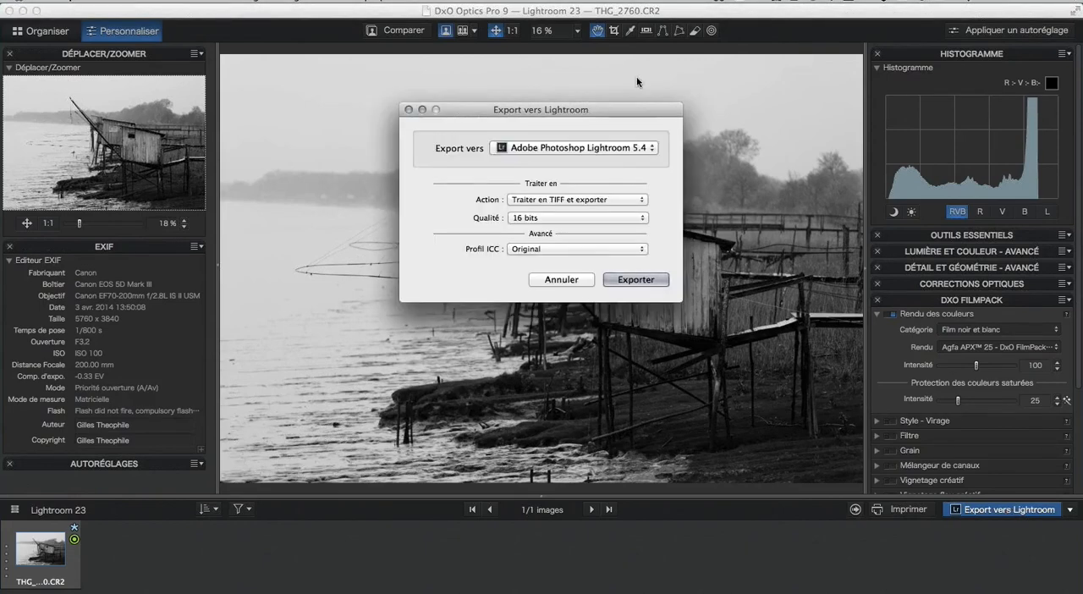
{"action": "left_click", "coordinate": [640, 200]}
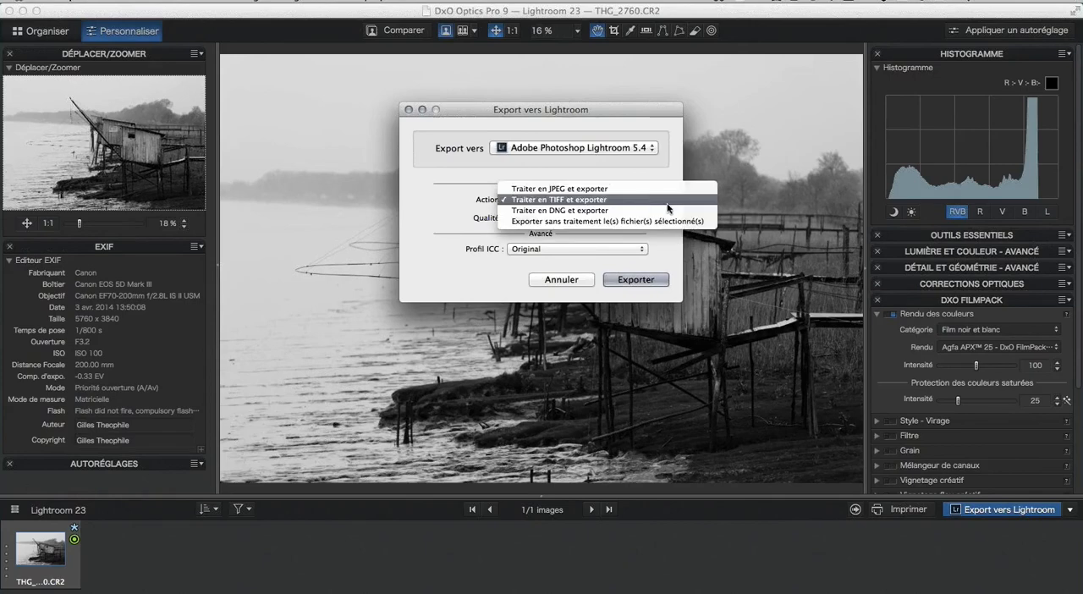
{"action": "left_click", "coordinate": [608, 190]}
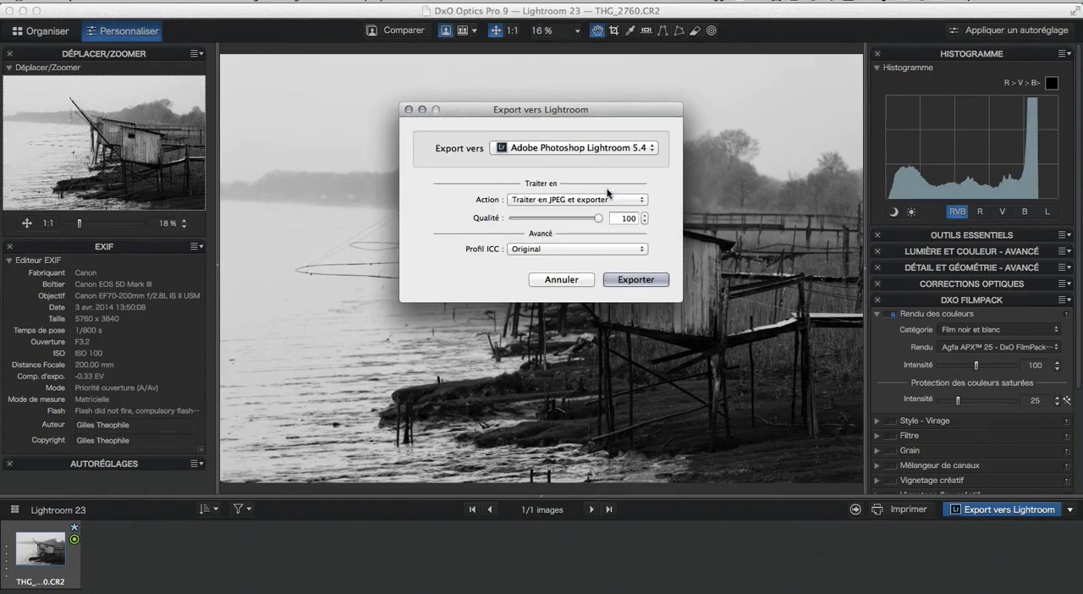
{"action": "left_click_drag", "start_coordinate": [598, 221], "coordinate": [590, 222]}
{"action": "left_click", "coordinate": [637, 279]}
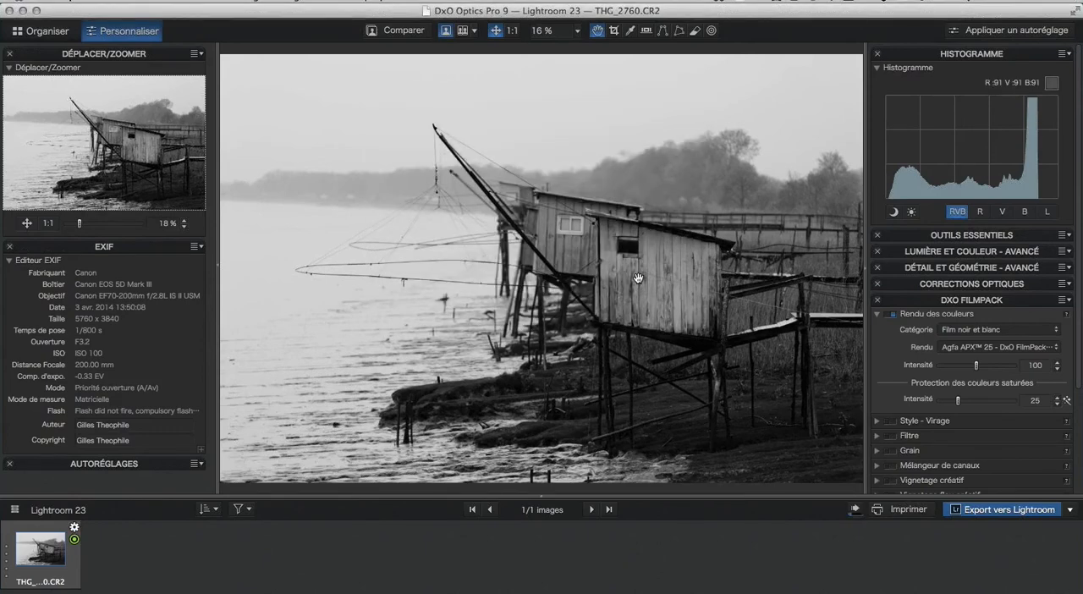
{"action": "left_click", "coordinate": [855, 510]}
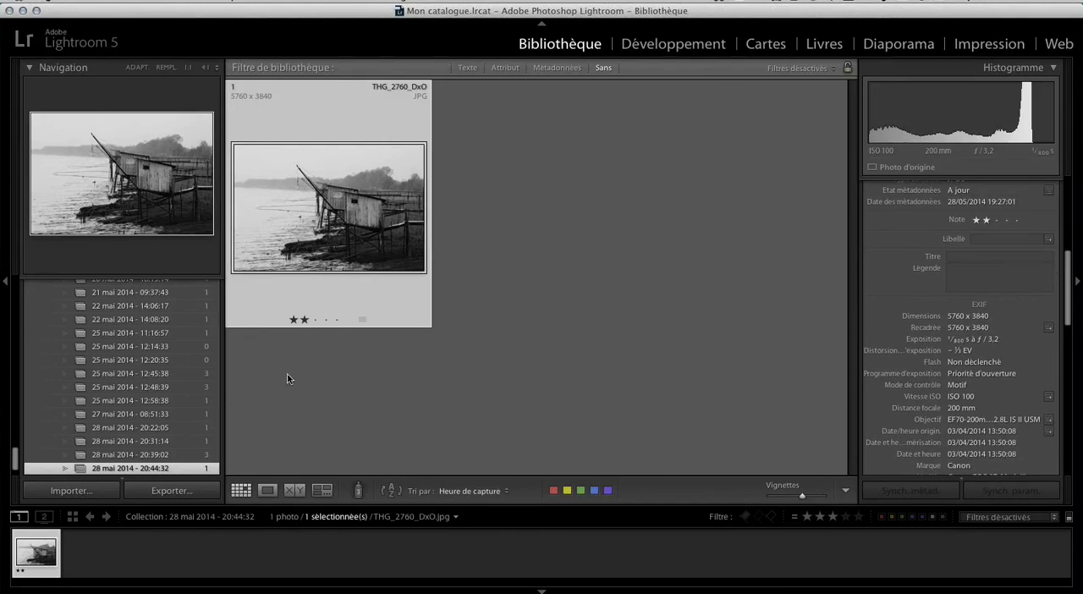
Go from the export collection in Lightroom to the library folder that contains THG_2760_DxO.jpg.
{"action": "scroll", "coordinate": [187, 324], "scroll_direction": "up", "scroll_amount": 1}
{"action": "scroll", "coordinate": [187, 325], "scroll_direction": "up", "scroll_amount": 10}
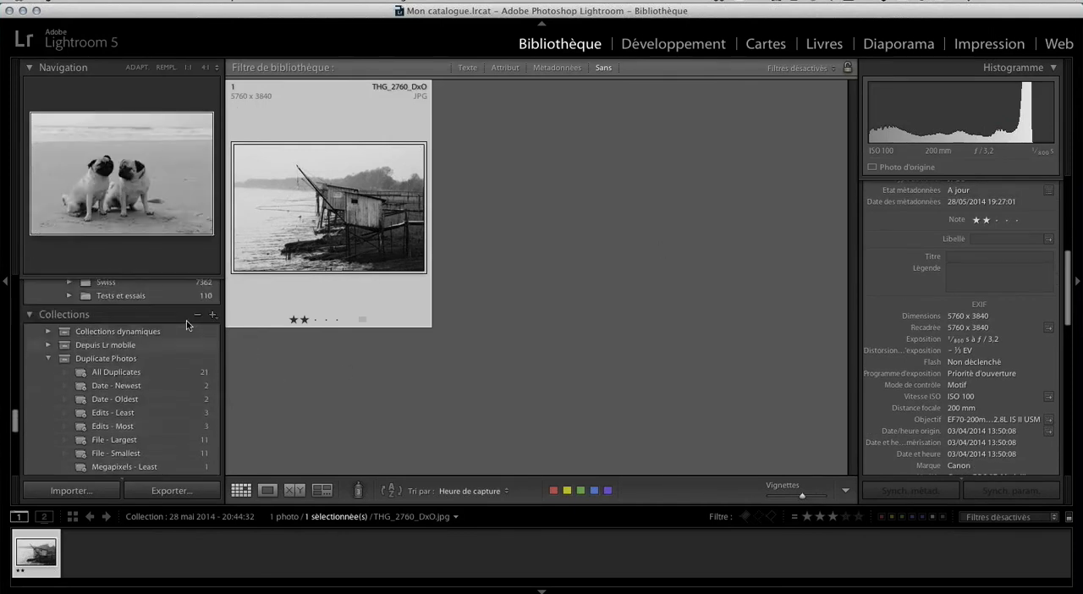
{"action": "scroll", "coordinate": [187, 325], "scroll_direction": "down", "scroll_amount": 5}
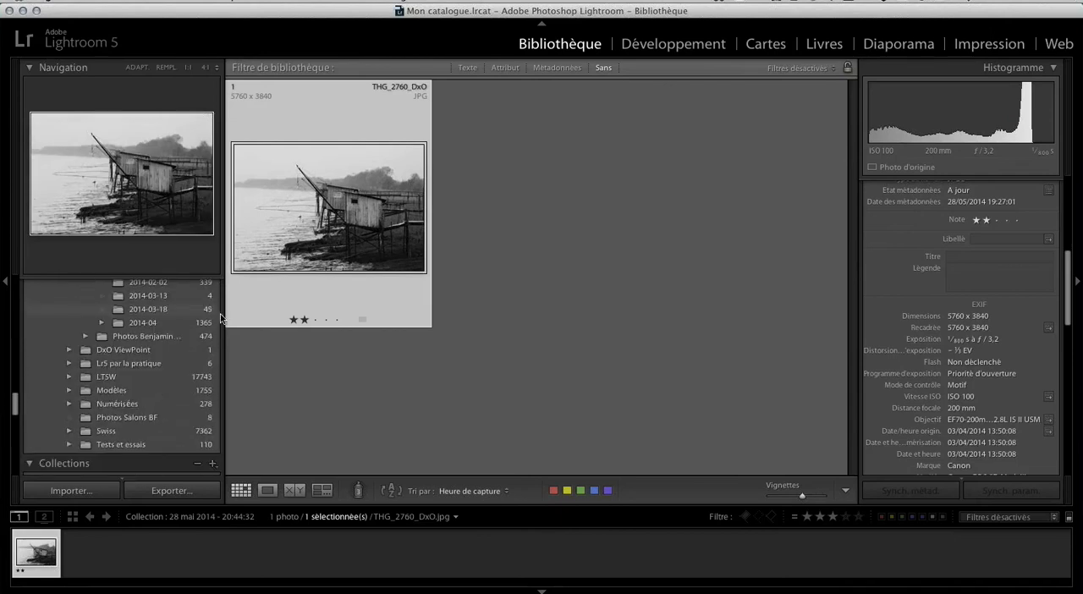
{"action": "right_click", "coordinate": [364, 174]}
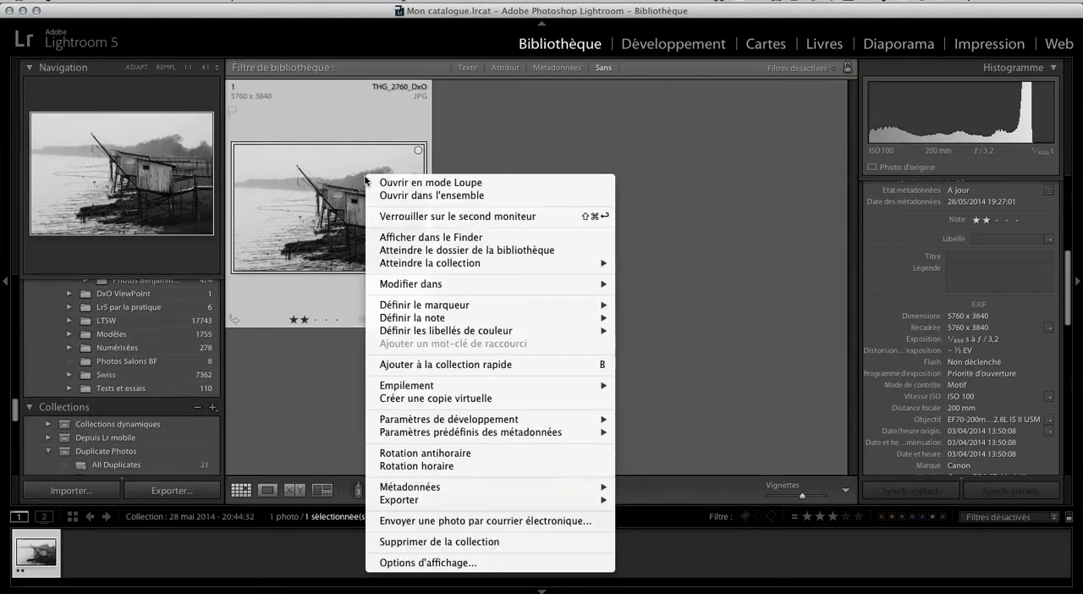
{"action": "left_click", "coordinate": [474, 251]}
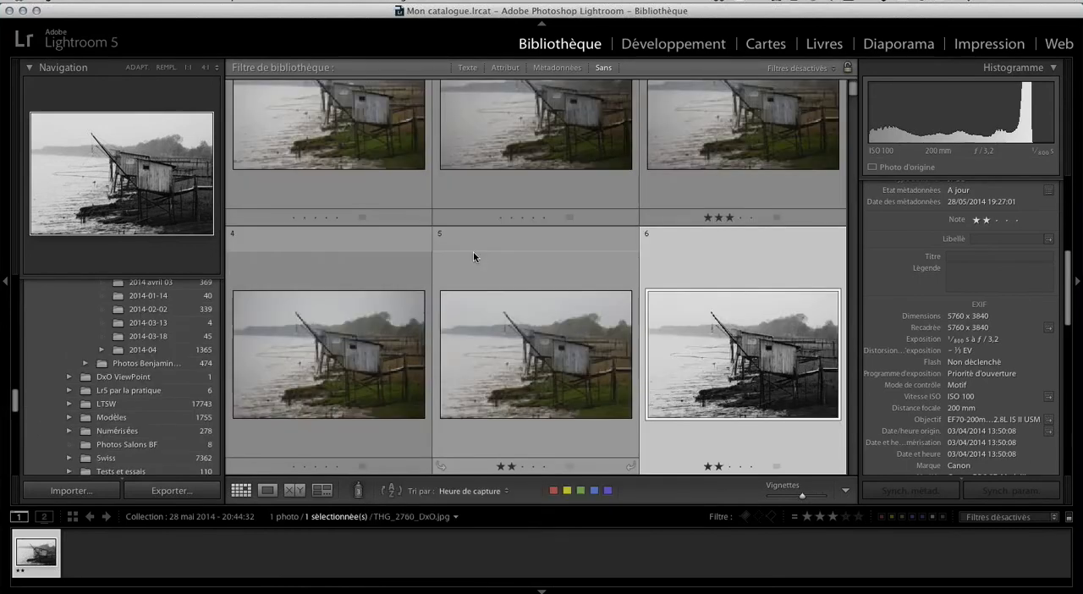
Transfer the raw file THG_2760.CR2 from its folder to DxO Optics Pro 9 for another version.
{"action": "left_click", "coordinate": [553, 281]}
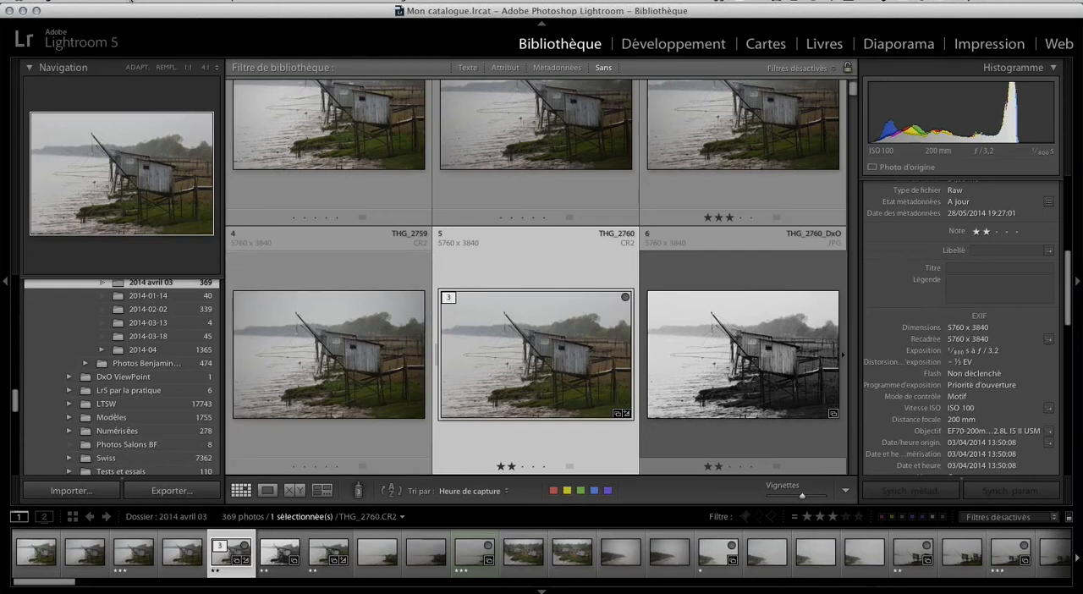
{"action": "left_click", "coordinate": [120, 1]}
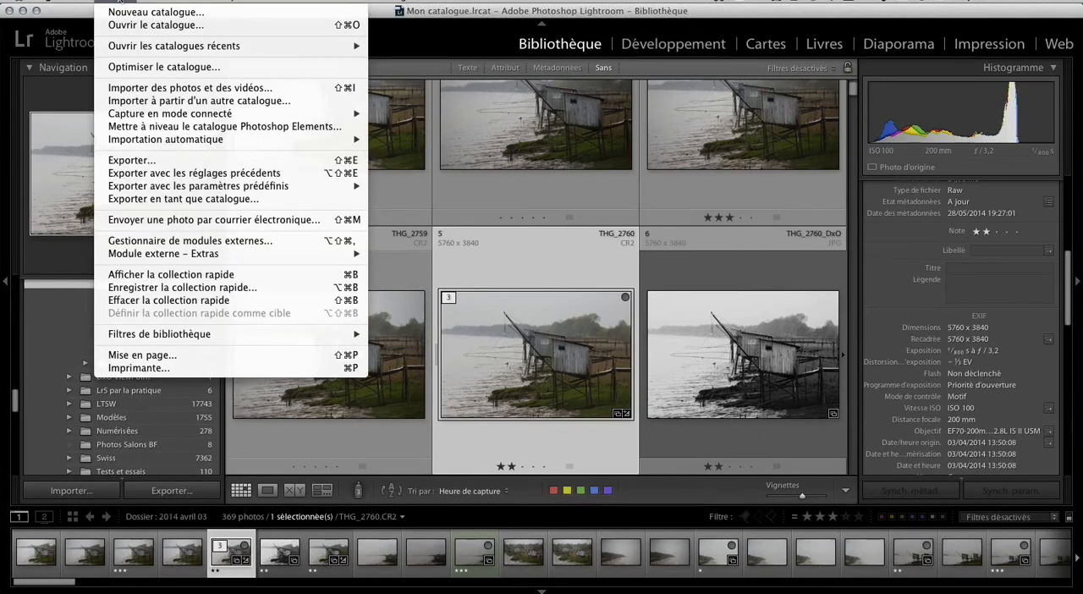
{"action": "mouse_move", "coordinate": [285, 254]}
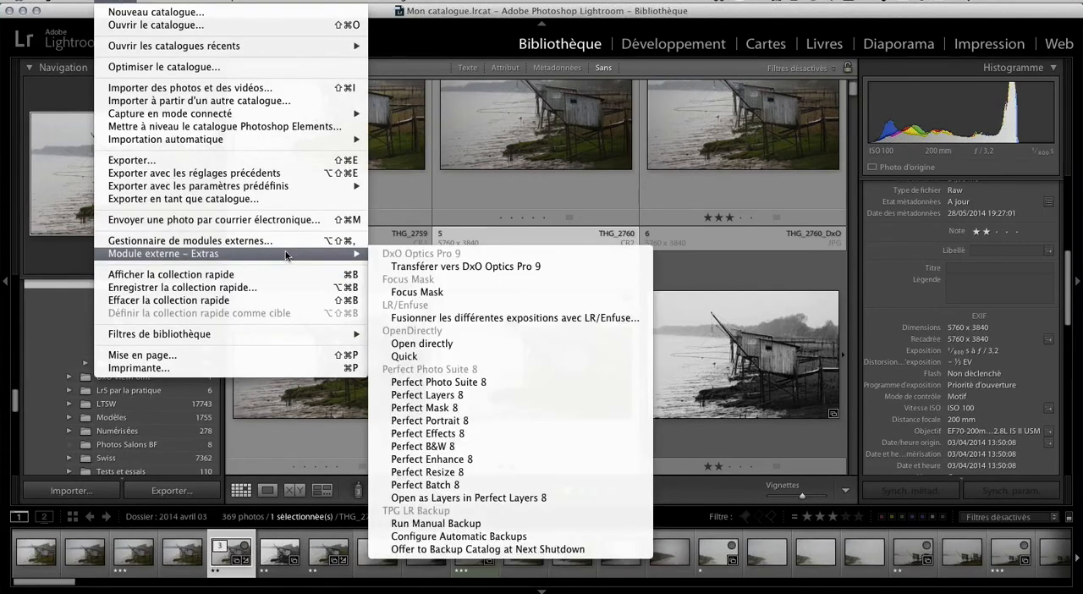
{"action": "left_click", "coordinate": [491, 268]}
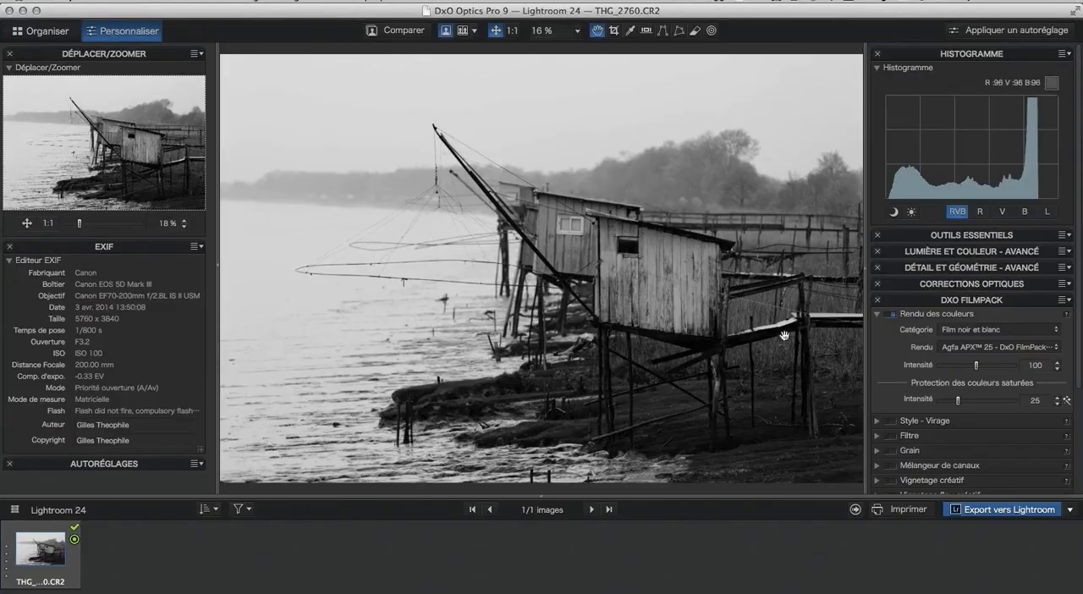
Replace the black-and-white film look with the camera body (Boîtier) colour rendering Canon 1000D.
{"action": "left_click", "coordinate": [1040, 330]}
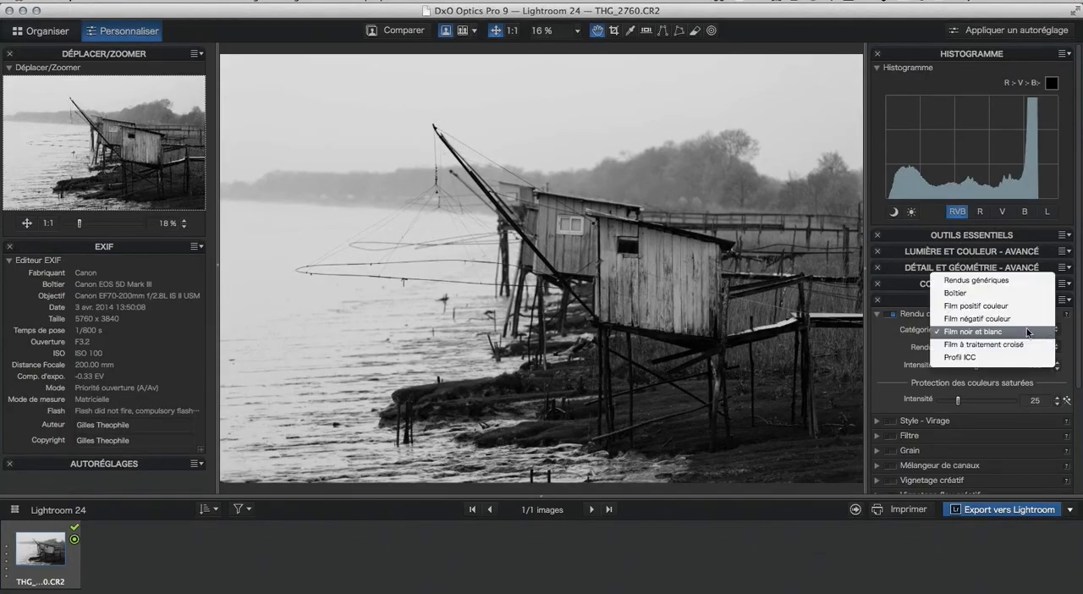
{"action": "left_click", "coordinate": [994, 282]}
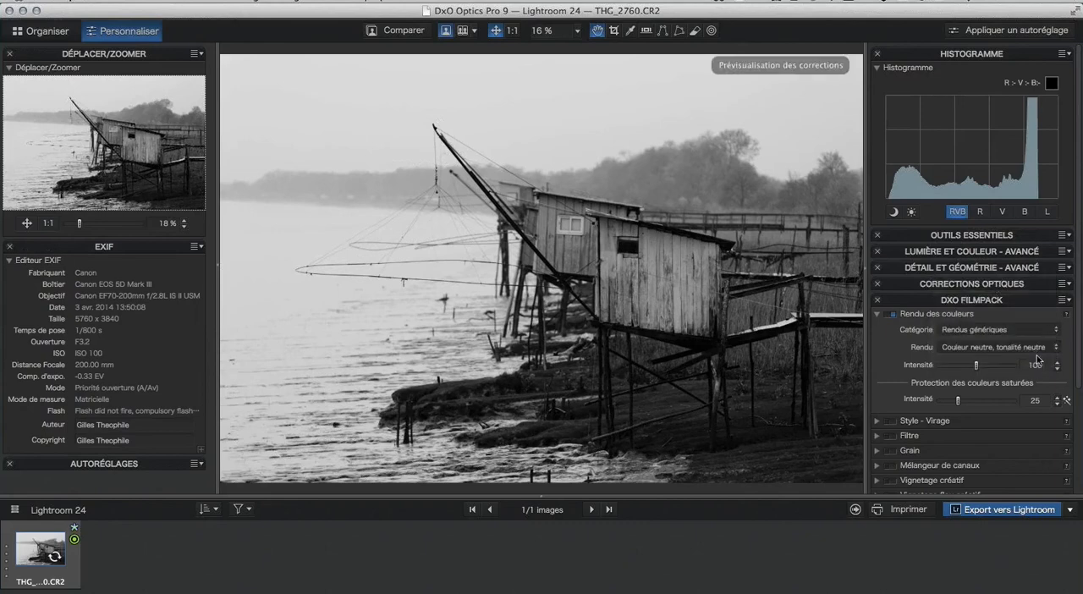
{"action": "left_click", "coordinate": [1037, 333]}
{"action": "left_click", "coordinate": [1010, 343]}
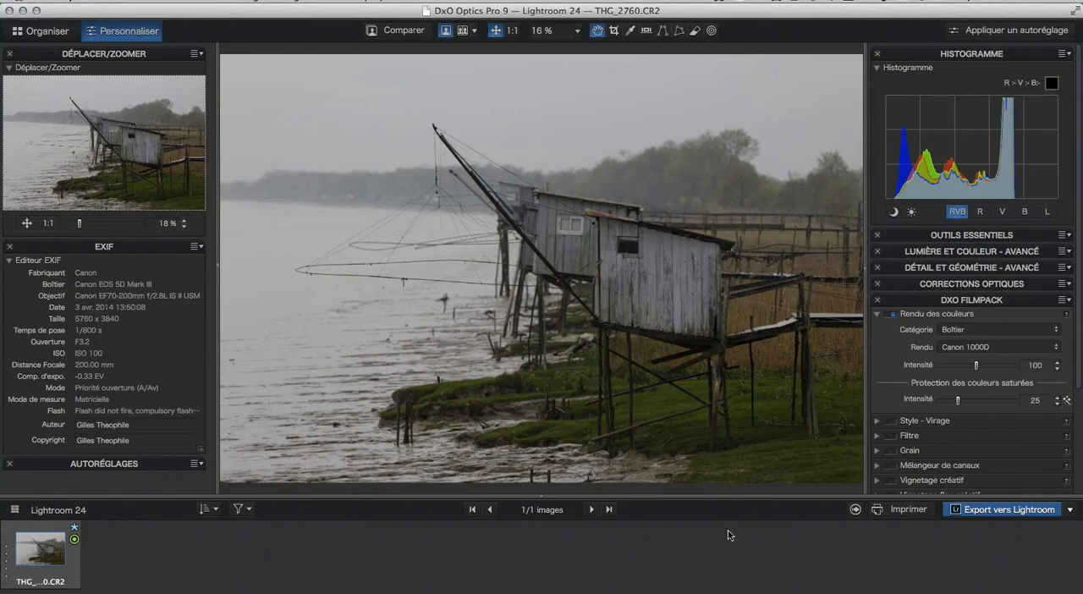
Export the colour version to Lightroom as a 16-bit TIFF with the original ICC profile, using a unique file name.
{"action": "left_click", "coordinate": [1020, 511]}
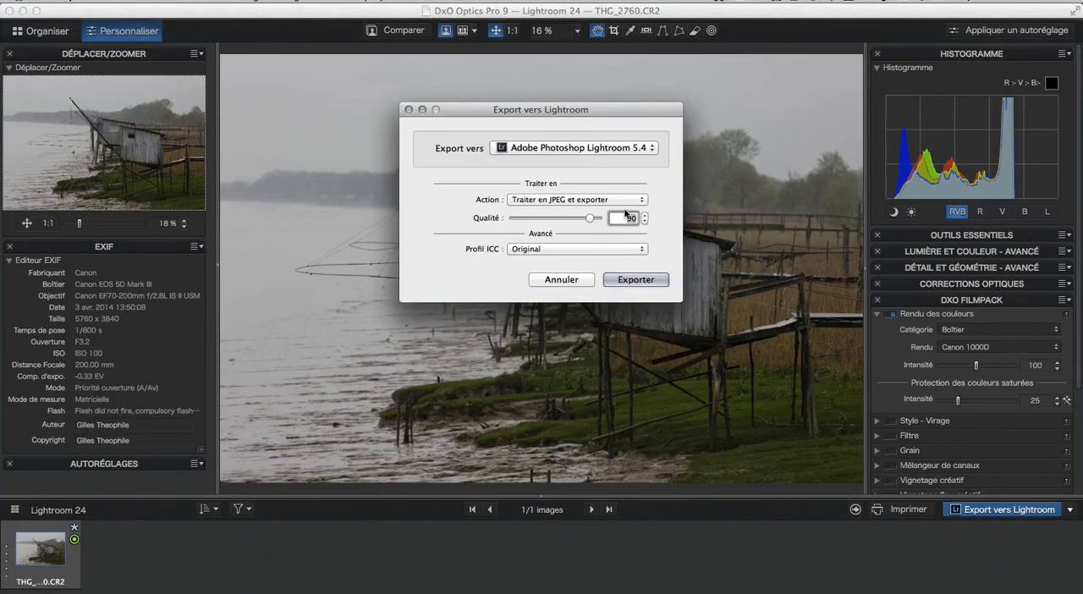
{"action": "left_click", "coordinate": [633, 200]}
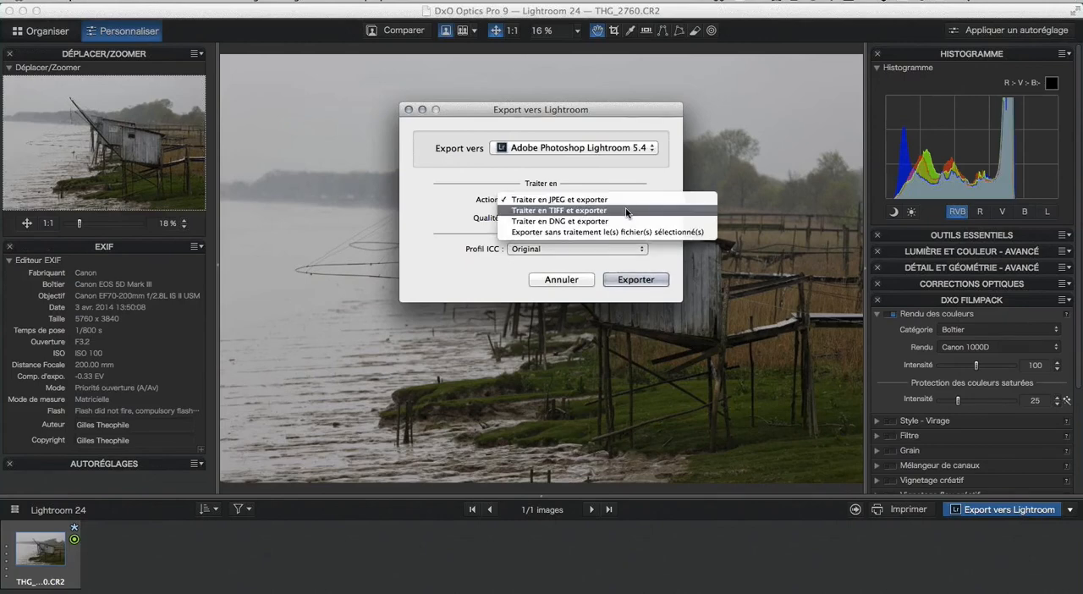
{"action": "left_click", "coordinate": [626, 210]}
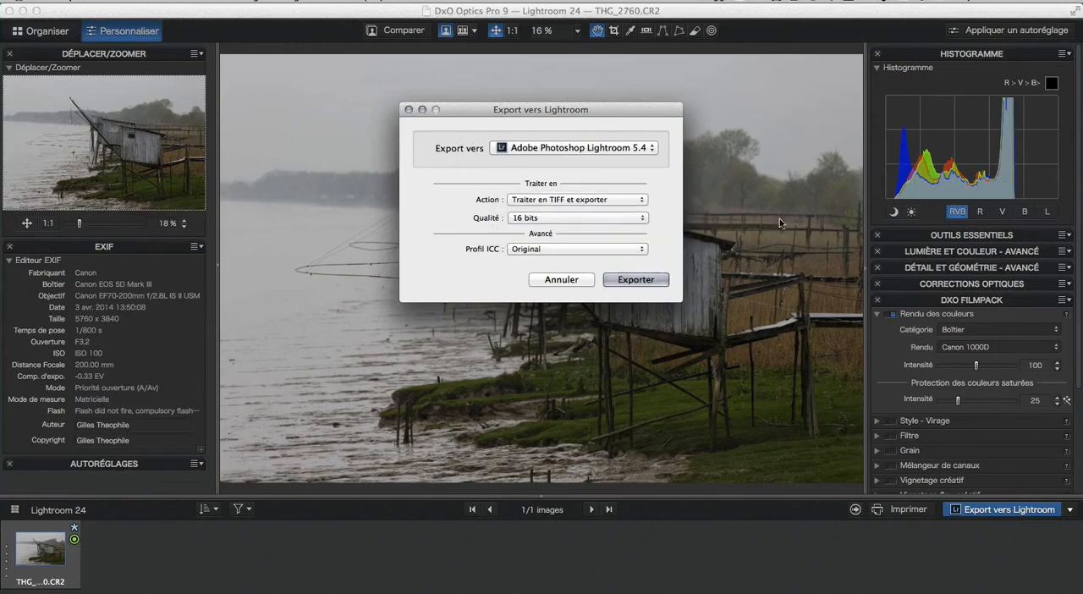
{"action": "left_click", "coordinate": [640, 280]}
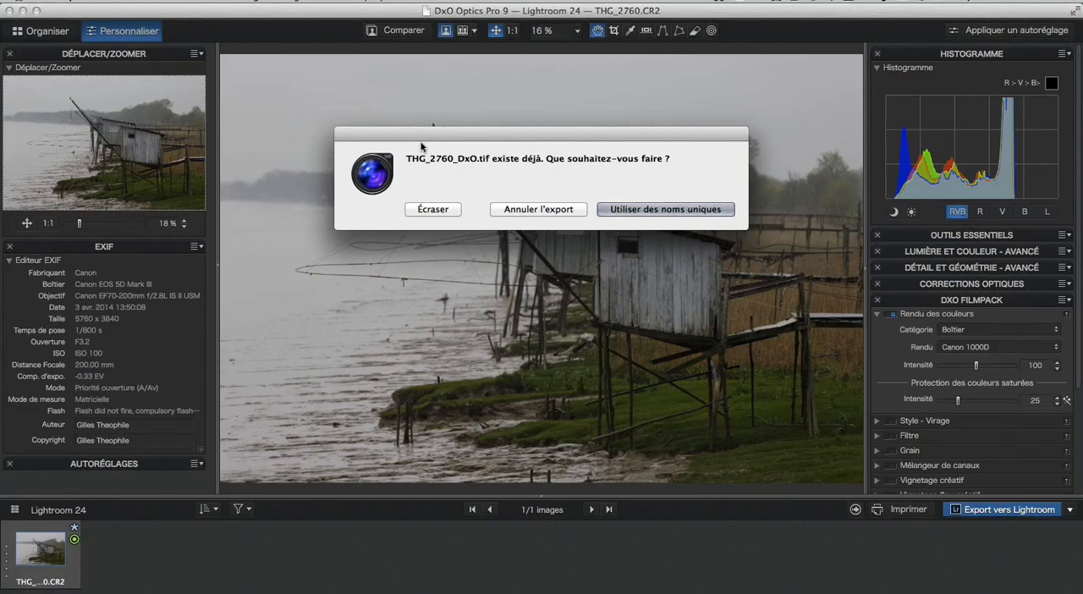
{"action": "left_click", "coordinate": [665, 210]}
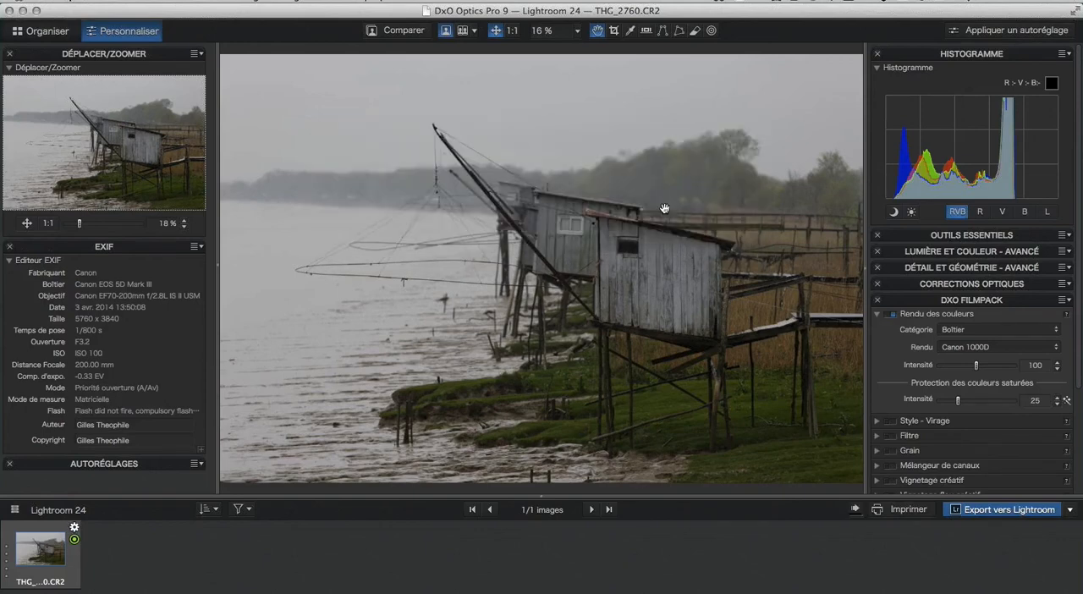
{"action": "left_click", "coordinate": [855, 510]}
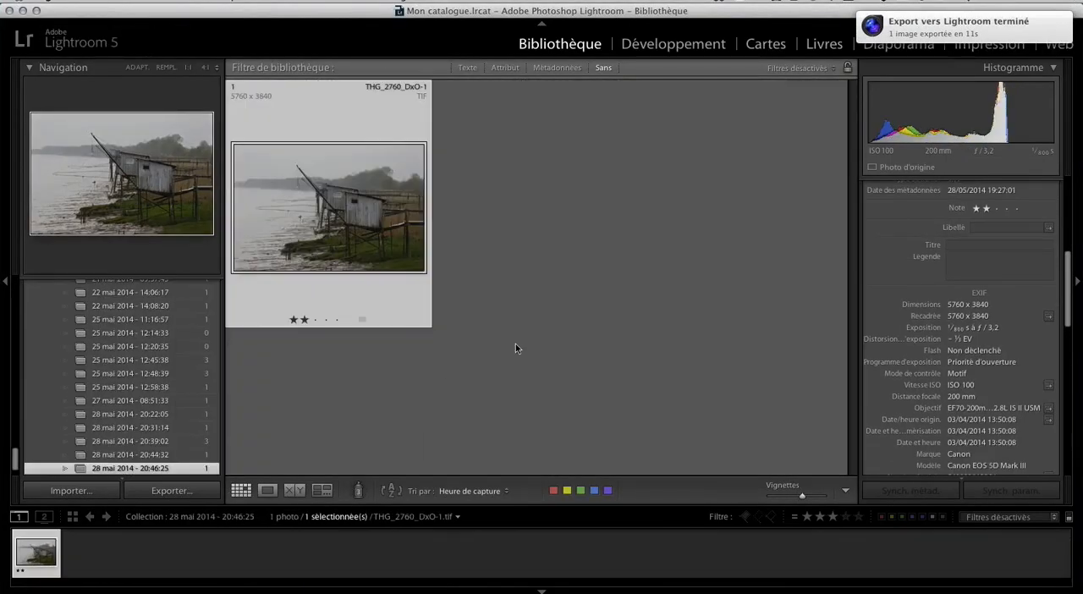
Go to the library folder that contains the newly exported THG_2760_DxO-1.tif.
{"action": "right_click", "coordinate": [314, 159]}
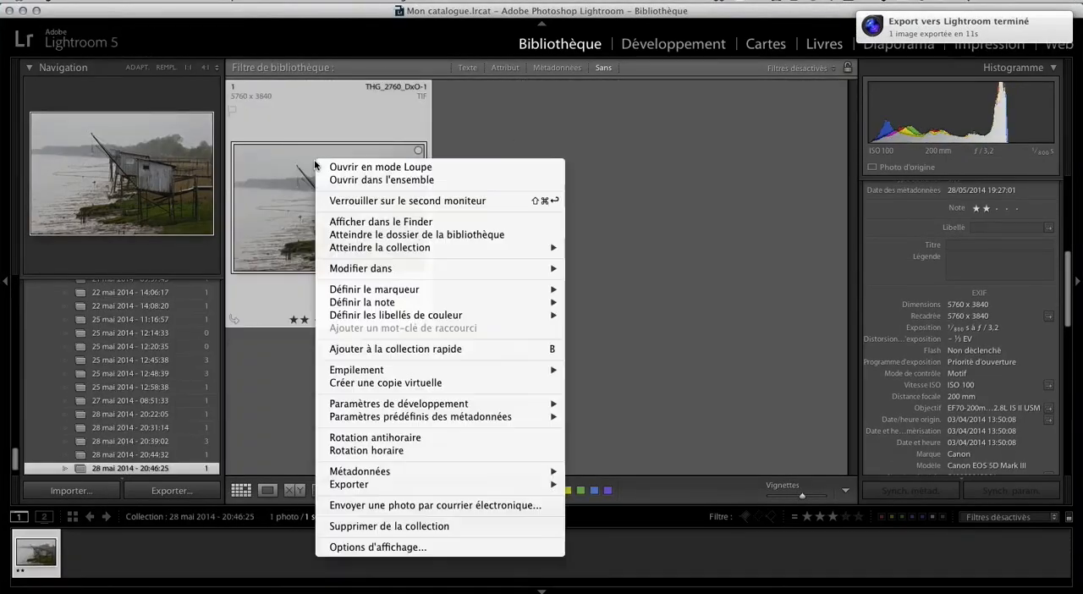
{"action": "left_click", "coordinate": [488, 235]}
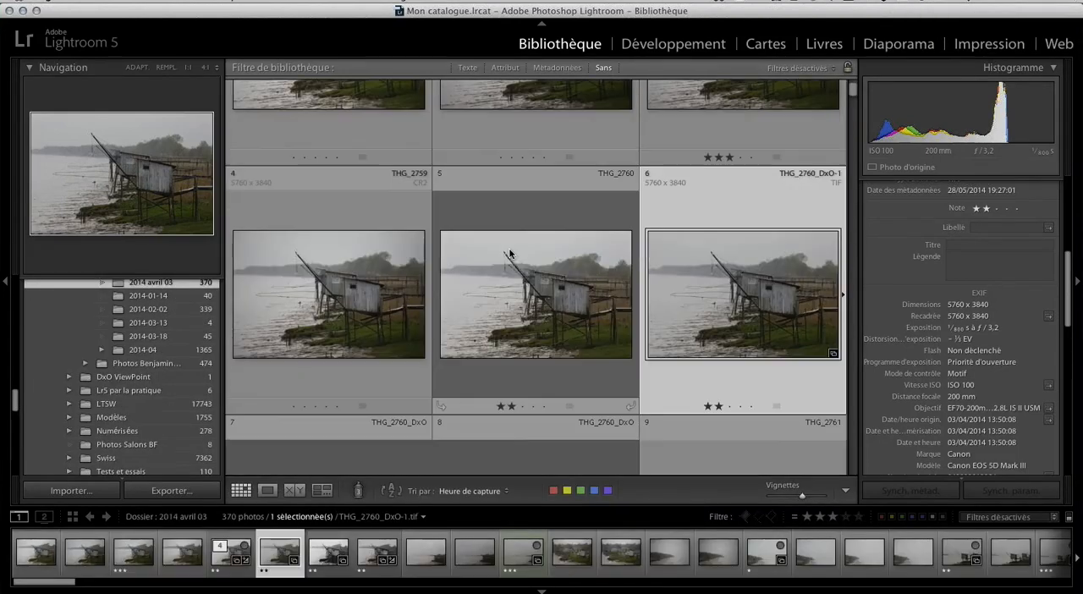
Examine the raw file THG_2760.CR2 and its stacked DxO versions in the library grid.
{"action": "scroll", "coordinate": [509, 248], "scroll_direction": "down", "scroll_amount": 3}
{"action": "scroll", "coordinate": [509, 249], "scroll_direction": "up", "scroll_amount": 1}
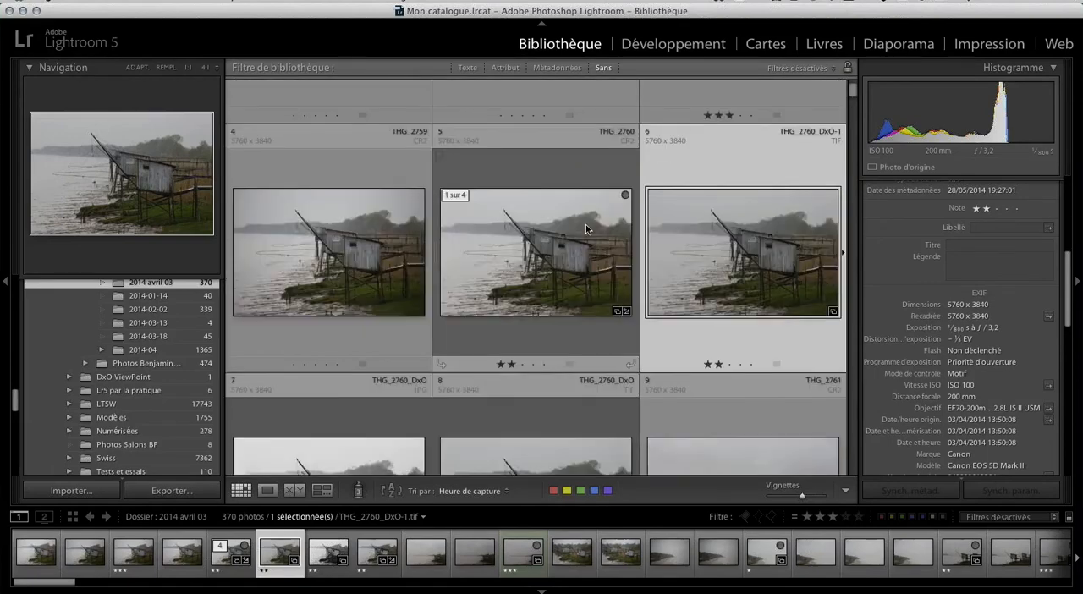
{"action": "scroll", "coordinate": [585, 224], "scroll_direction": "up", "scroll_amount": 2}
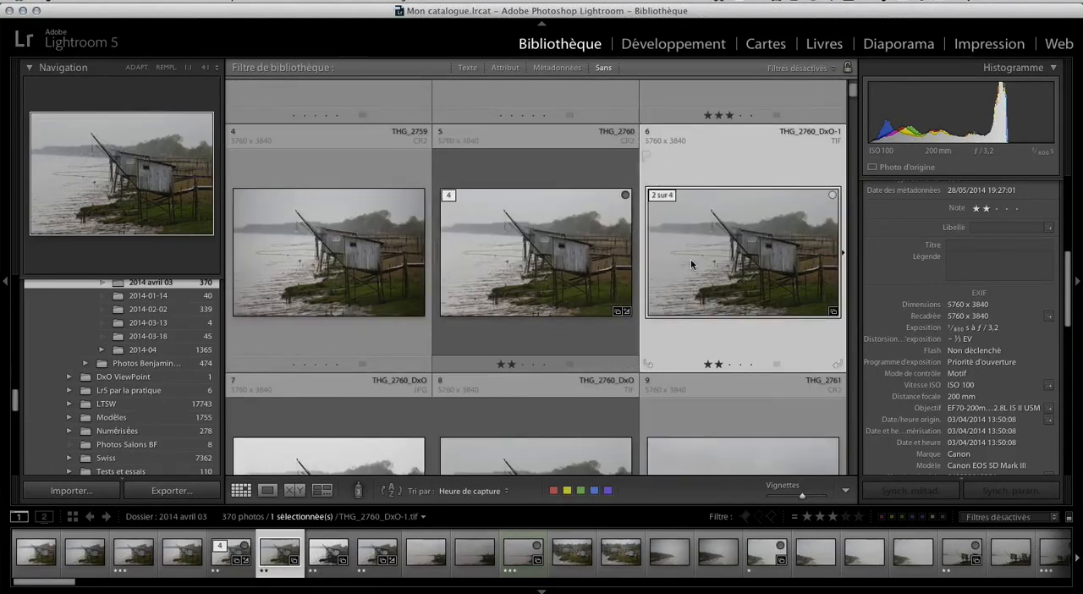
{"action": "scroll", "coordinate": [690, 264], "scroll_direction": "down", "scroll_amount": 1}
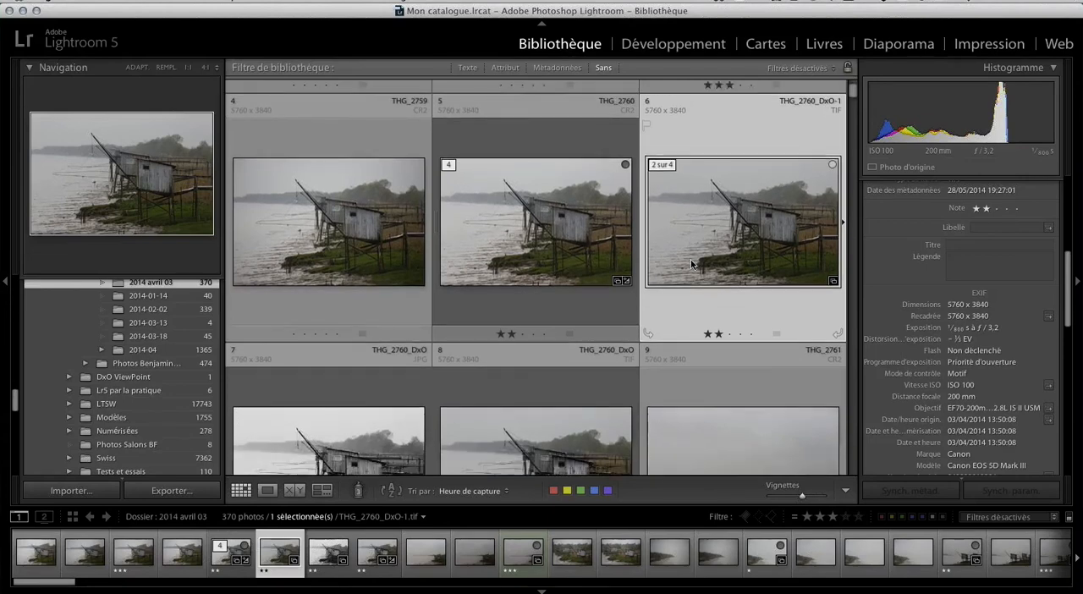
{"action": "scroll", "coordinate": [727, 169], "scroll_direction": "down", "scroll_amount": 1}
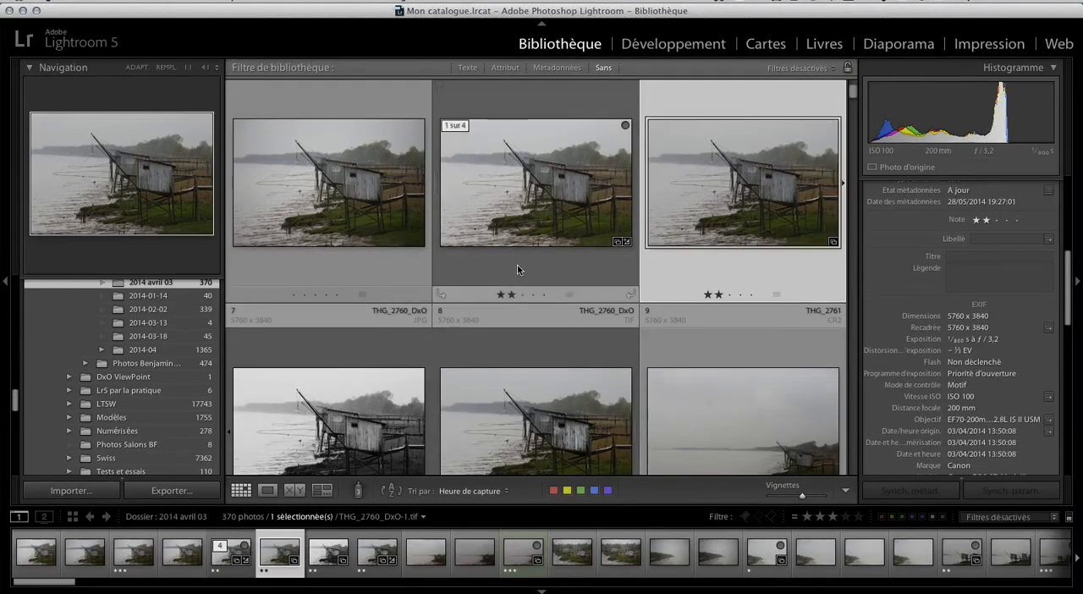
{"action": "scroll", "coordinate": [518, 270], "scroll_direction": "down", "scroll_amount": 1}
{"action": "scroll", "coordinate": [517, 269], "scroll_direction": "down", "scroll_amount": 2}
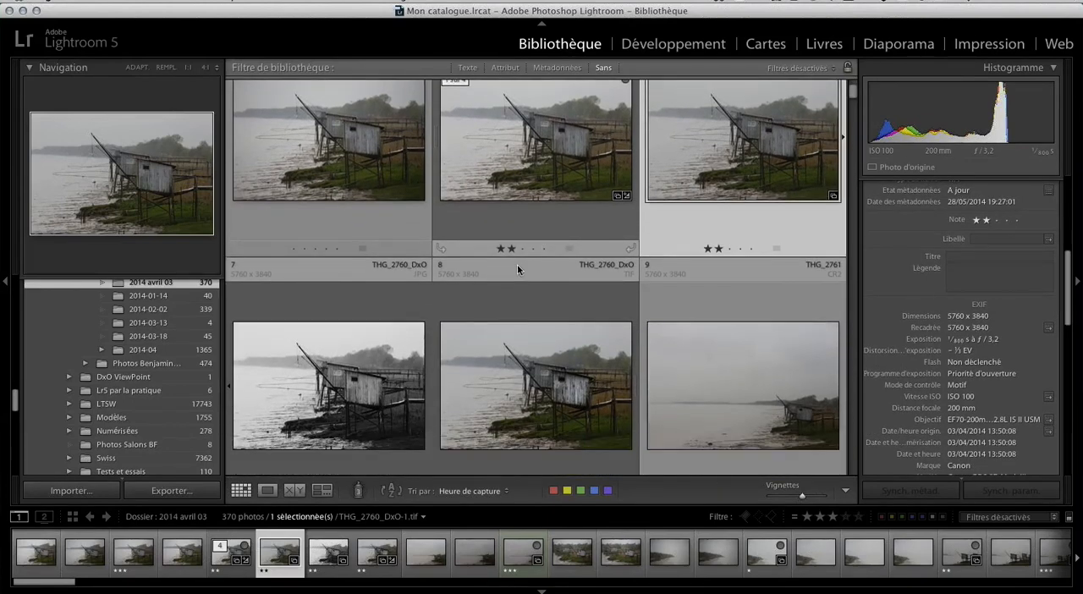
{"action": "scroll", "coordinate": [293, 270], "scroll_direction": "up", "scroll_amount": 5}
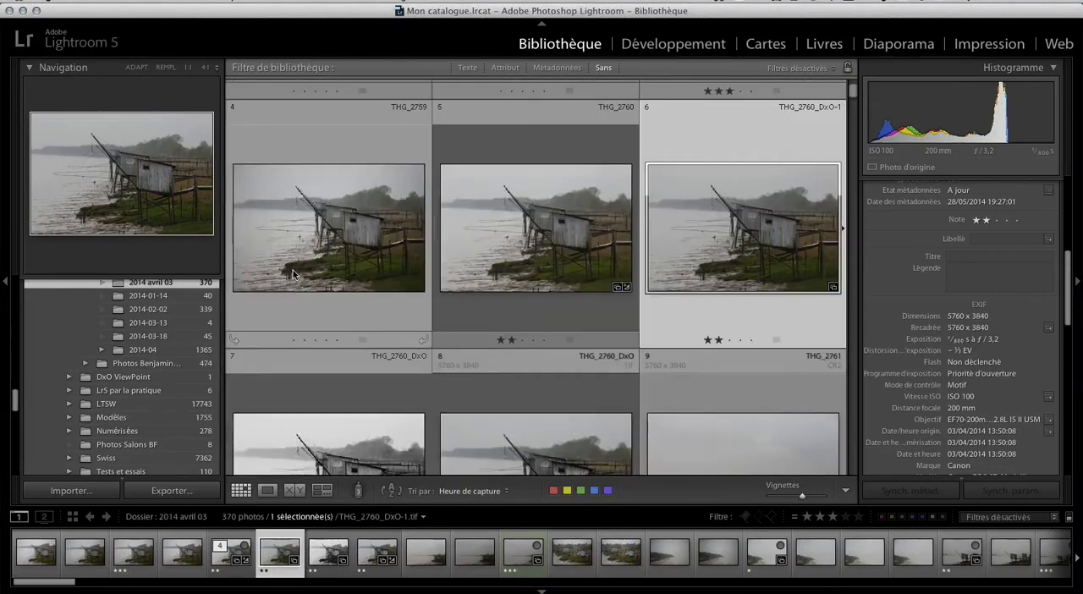
{"action": "scroll", "coordinate": [293, 269], "scroll_direction": "down", "scroll_amount": 5}
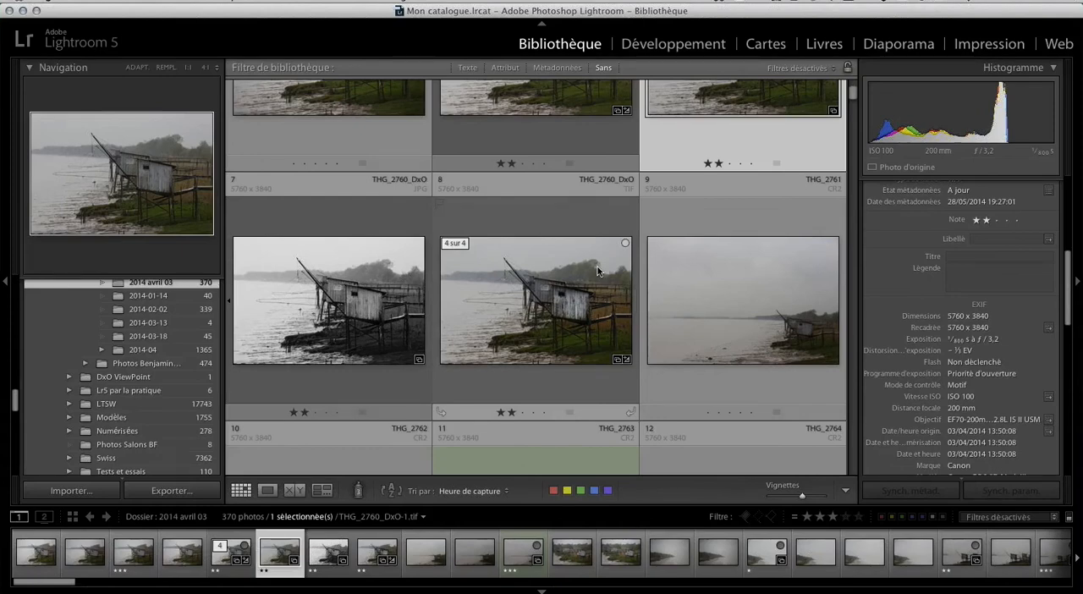
{"action": "scroll", "coordinate": [597, 271], "scroll_direction": "up", "scroll_amount": 2}
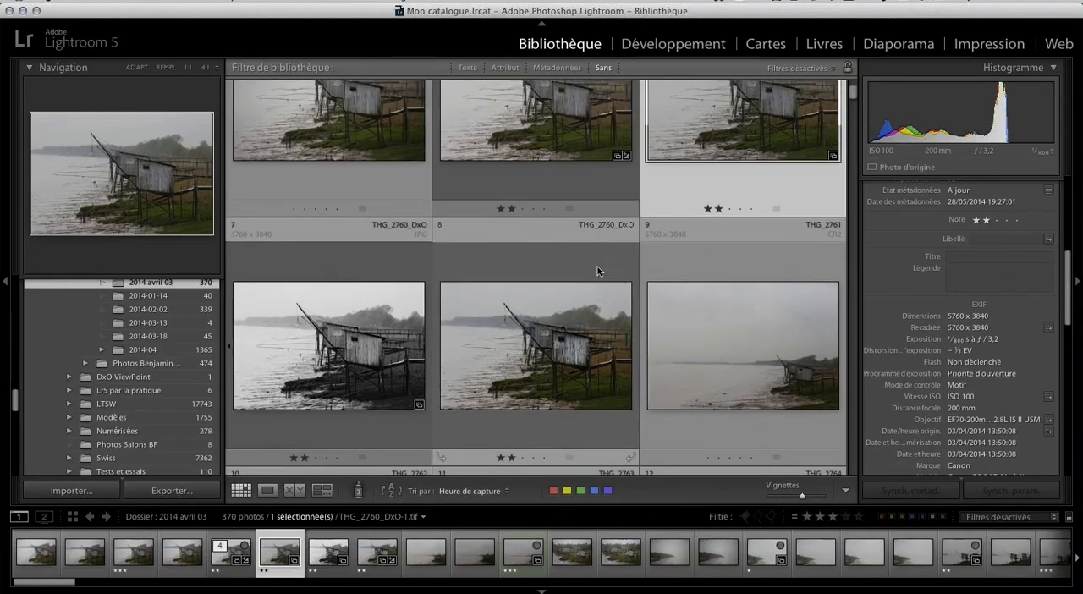
Collapse the stack of THG_2760 versions so that they are grouped under the raw file.
{"action": "scroll", "coordinate": [597, 271], "scroll_direction": "up", "scroll_amount": 5}
{"action": "left_click", "coordinate": [450, 181]}
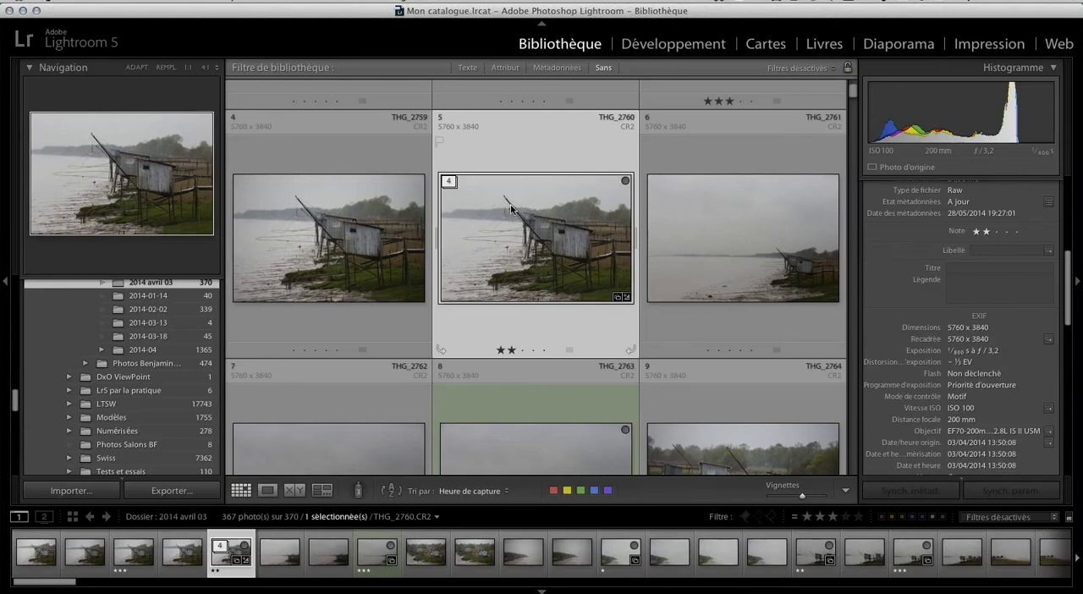
{"action": "scroll", "coordinate": [511, 207], "scroll_direction": "down", "scroll_amount": 3}
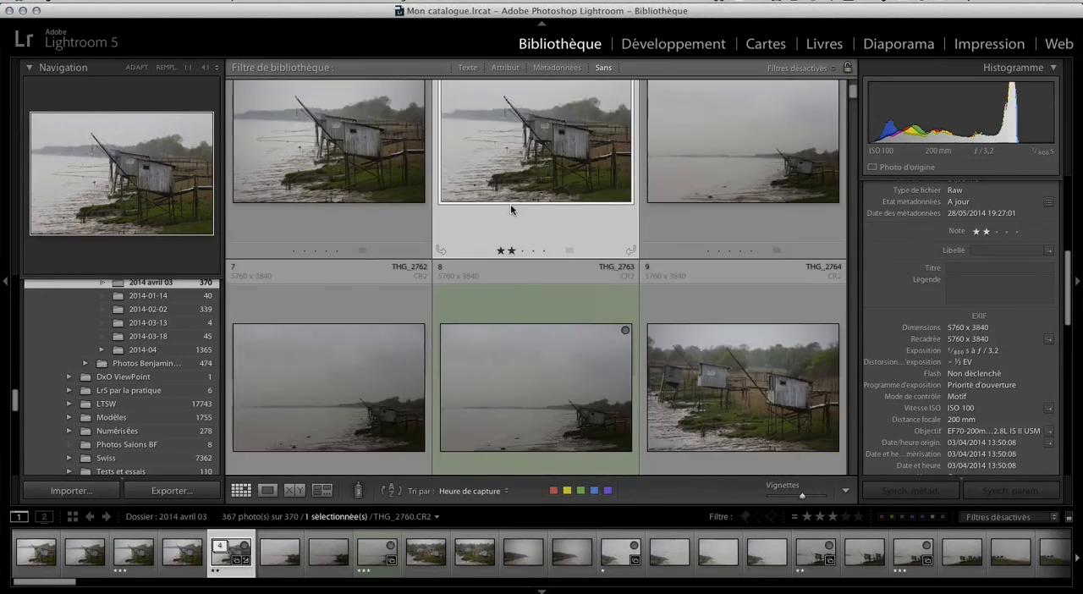
{"action": "scroll", "coordinate": [510, 209], "scroll_direction": "up", "scroll_amount": 5}
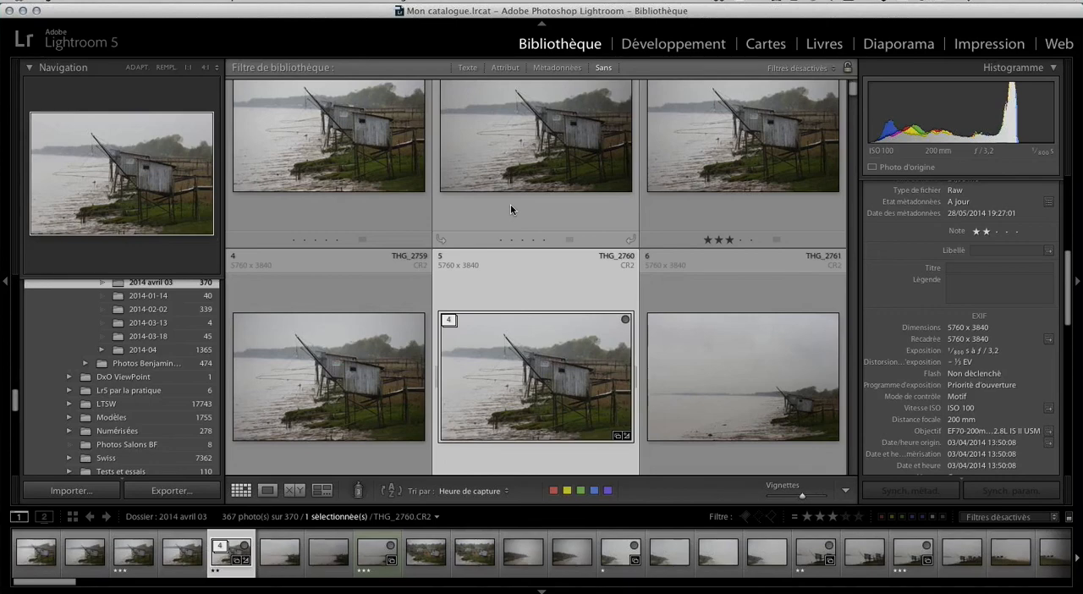
{"action": "scroll", "coordinate": [562, 219], "scroll_direction": "down", "scroll_amount": 3}
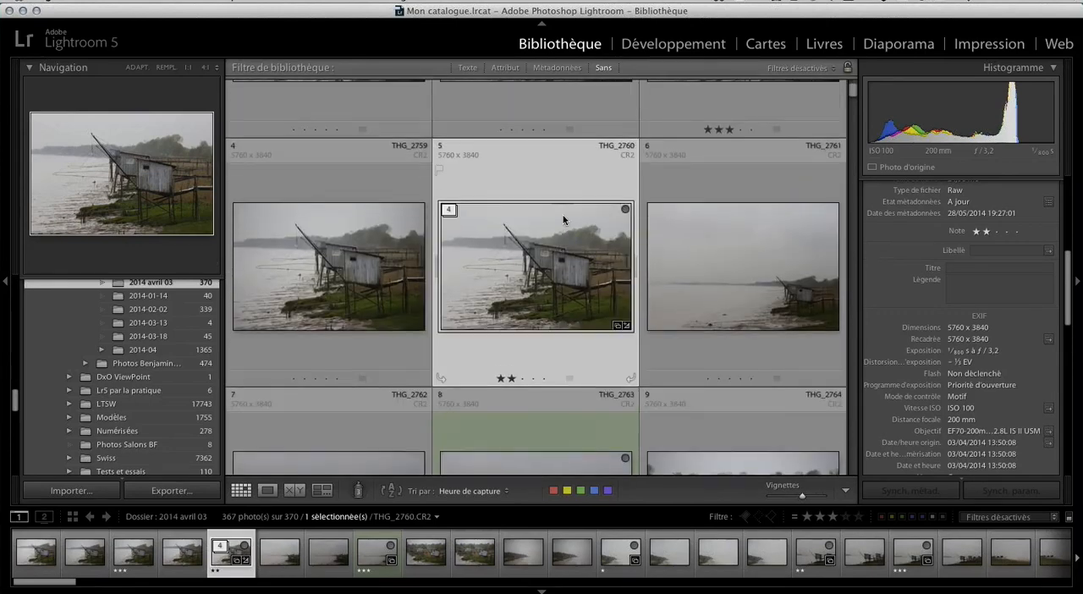
{"action": "scroll", "coordinate": [563, 219], "scroll_direction": "up", "scroll_amount": 3}
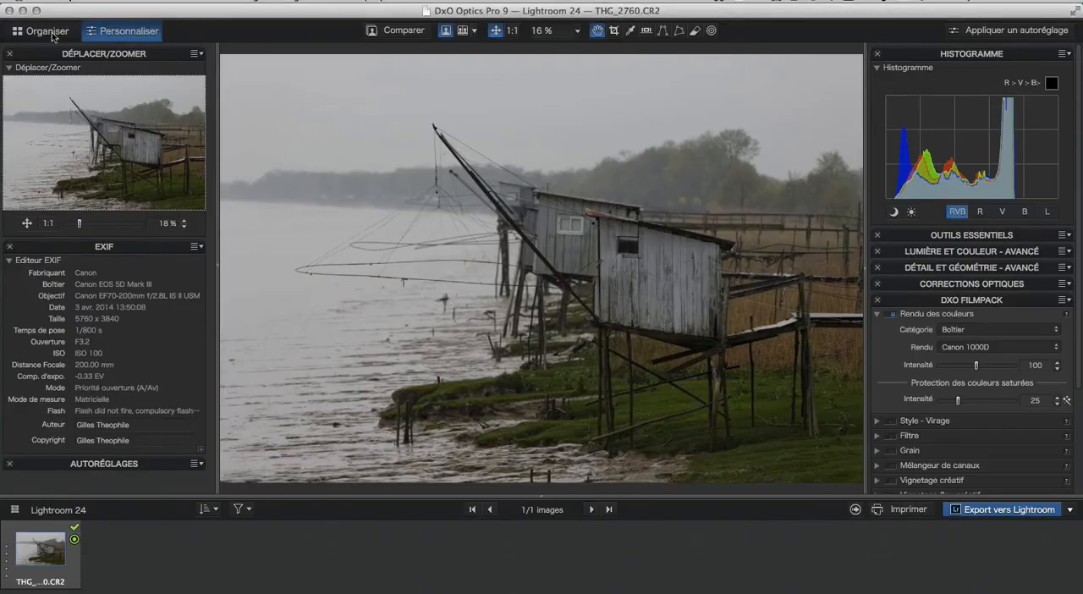
Switch to DxO Optics Pro 9's Organiser workspace and view the rename and delete options of the Lightroom 24 project.
{"action": "left_click", "coordinate": [52, 32]}
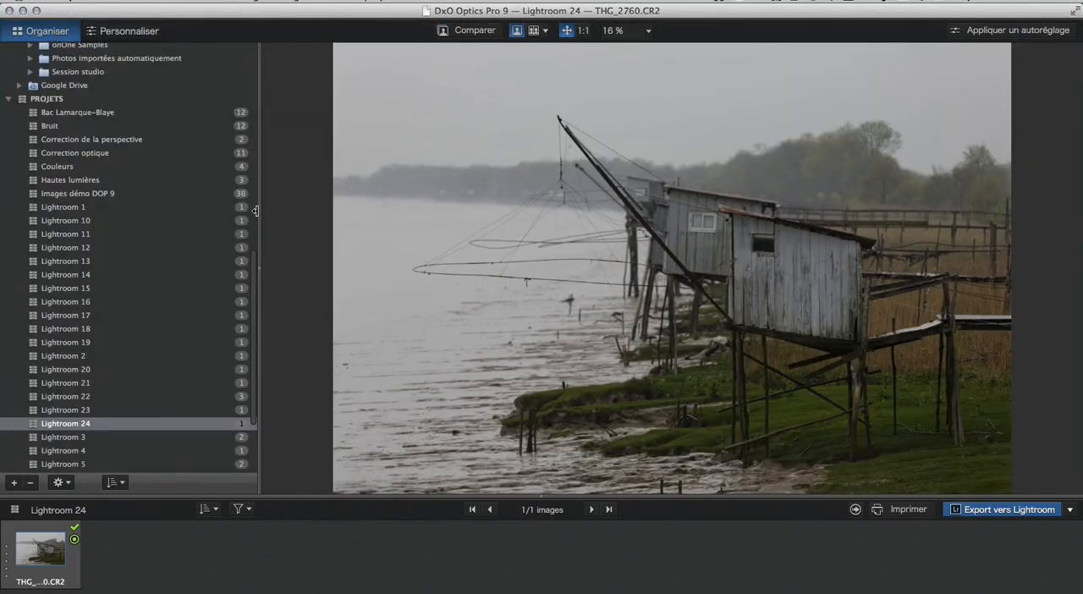
{"action": "mouse_move", "coordinate": [400, 177]}
{"action": "right_click", "coordinate": [69, 429]}
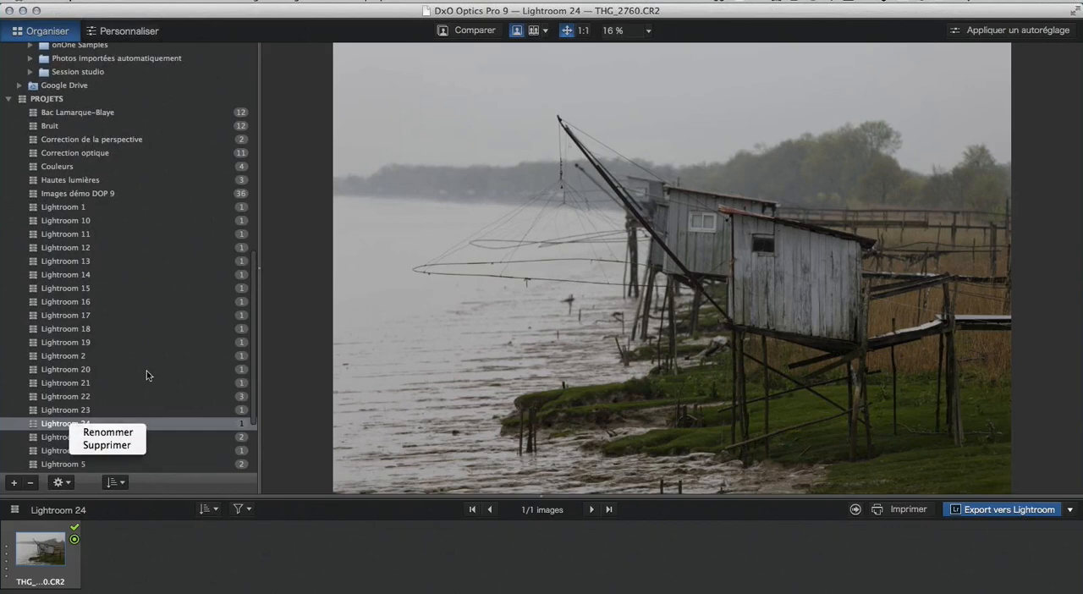
{"action": "left_click", "coordinate": [313, 404]}
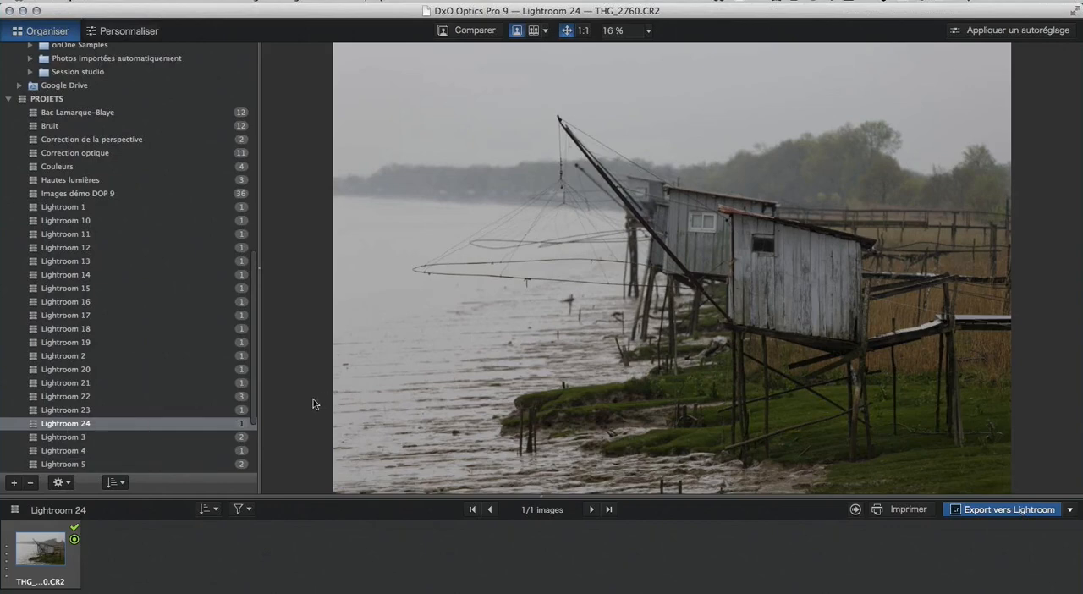
In the Personnaliser workspace, review the processing actions offered for exporting THG_2760.CR2 to Lightroom, without exporting.
{"action": "left_click", "coordinate": [124, 30]}
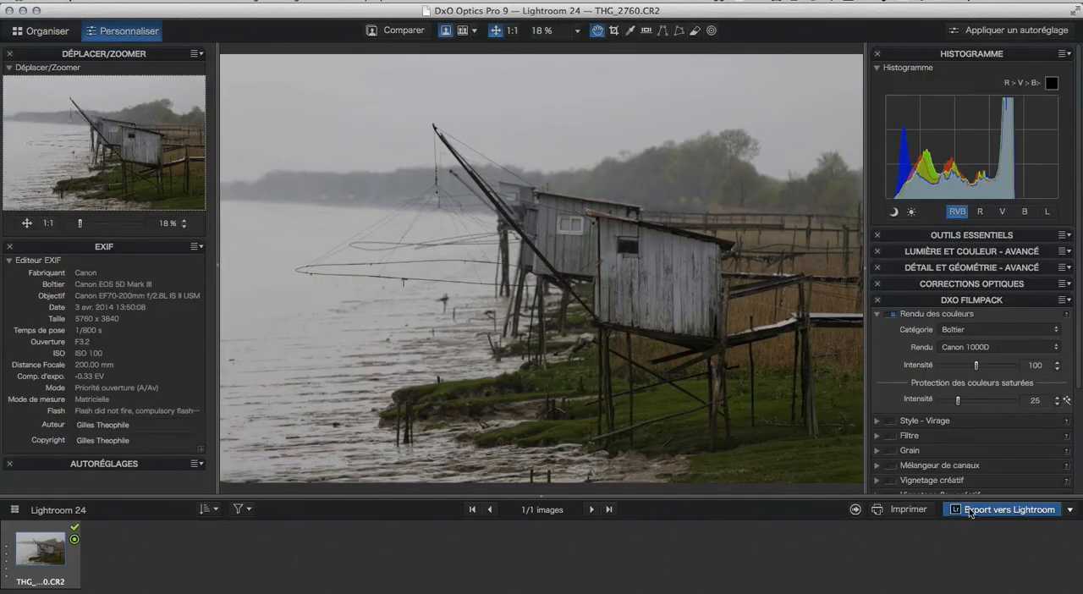
{"action": "left_click", "coordinate": [1009, 509]}
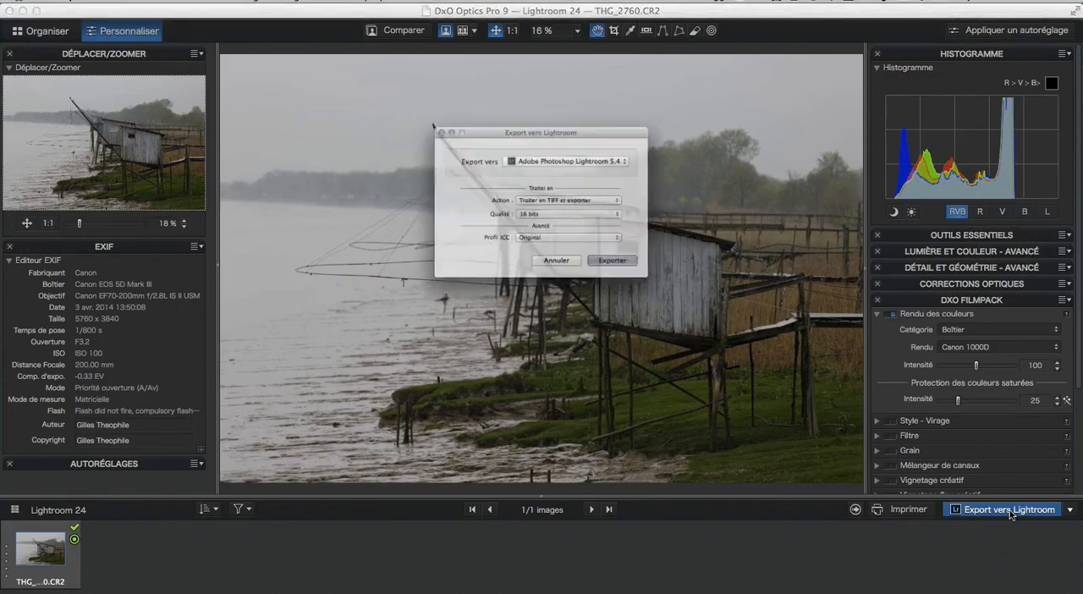
{"action": "left_click", "coordinate": [641, 200]}
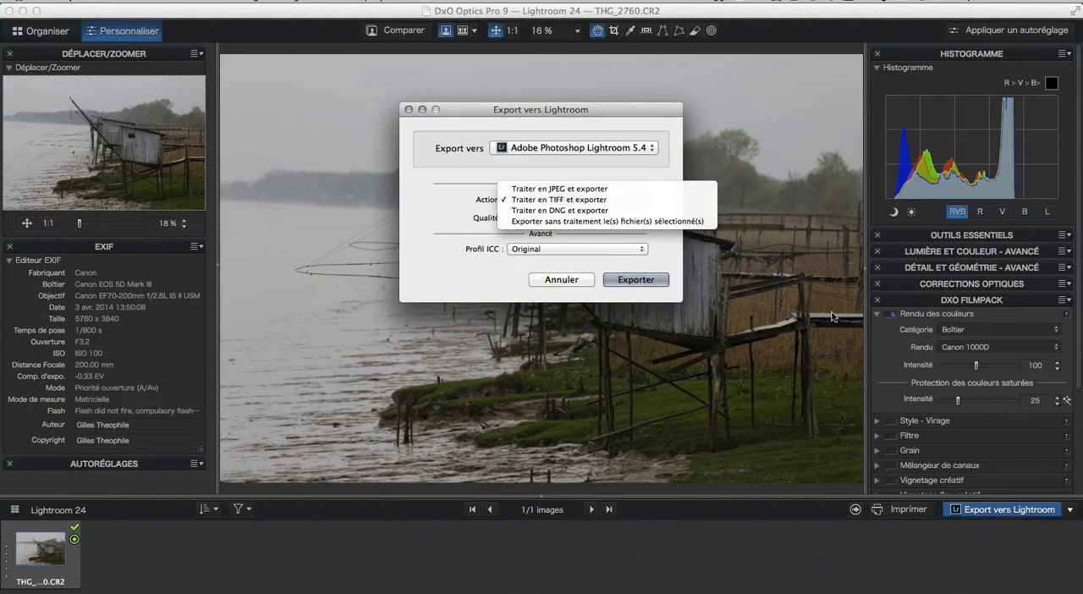
{"action": "left_click", "coordinate": [816, 283]}
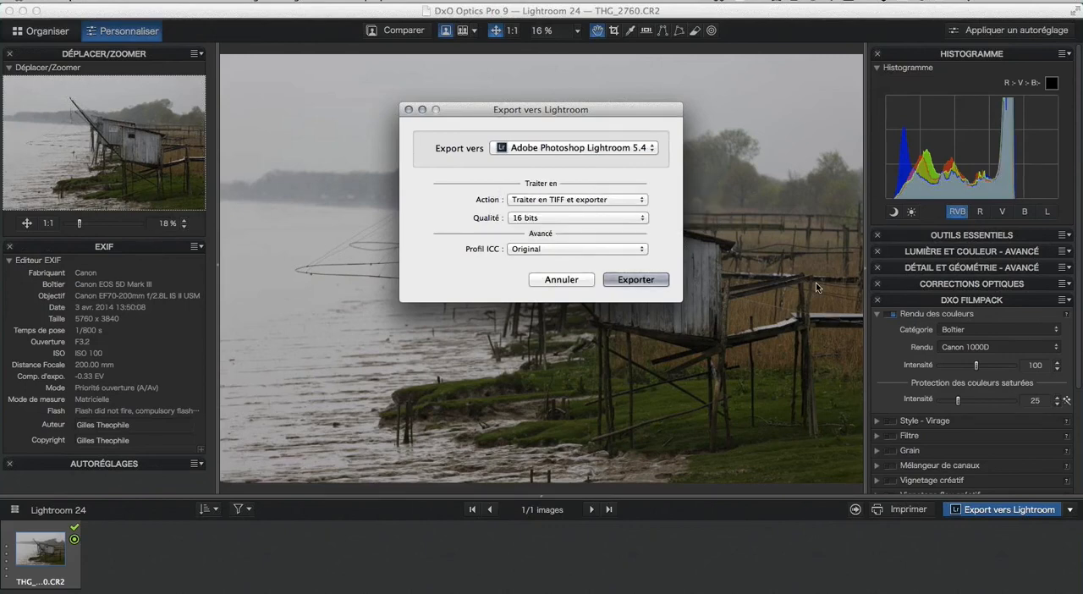
{"action": "left_click", "coordinate": [561, 279]}
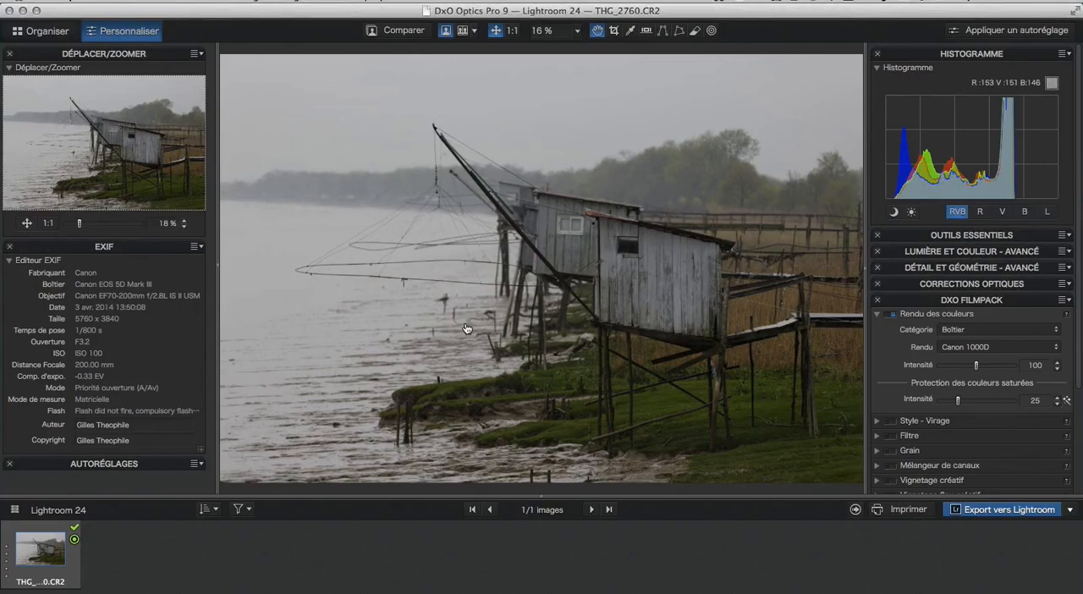
Return to Lightroom and look over the photo grid around the collapsed THG_2760 stack.
{"action": "key", "text": "super+Tab"}
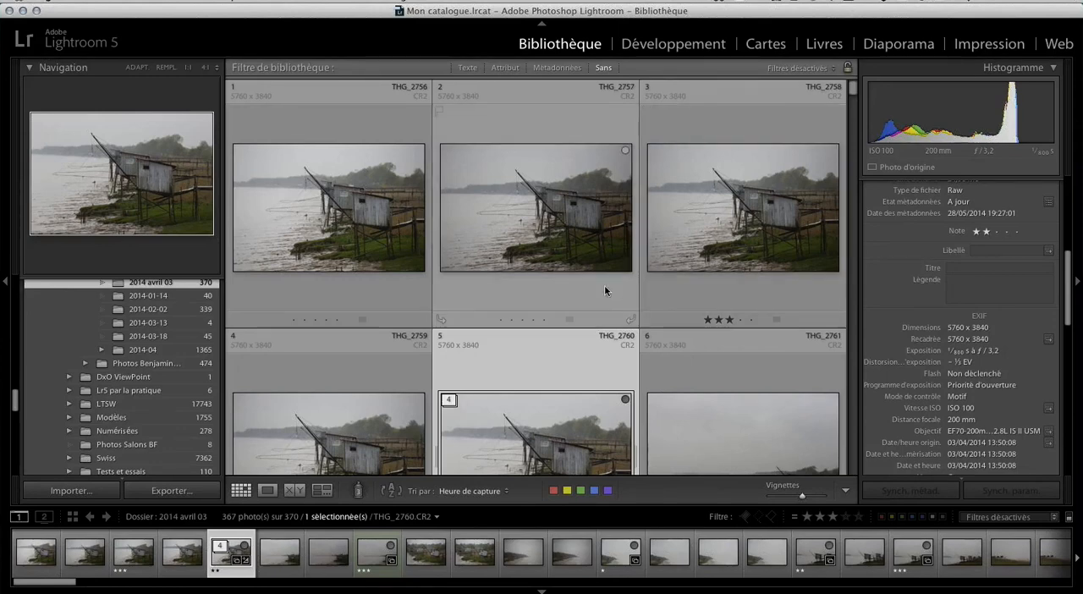
{"action": "scroll", "coordinate": [604, 290], "scroll_direction": "down", "scroll_amount": 1}
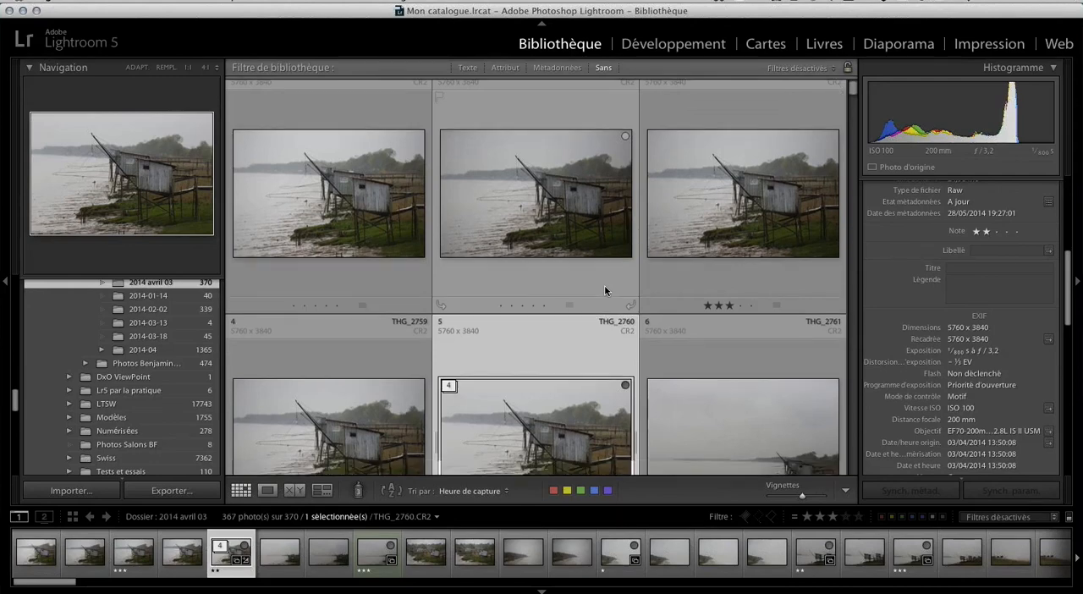
{"action": "scroll", "coordinate": [604, 284], "scroll_direction": "down", "scroll_amount": 3}
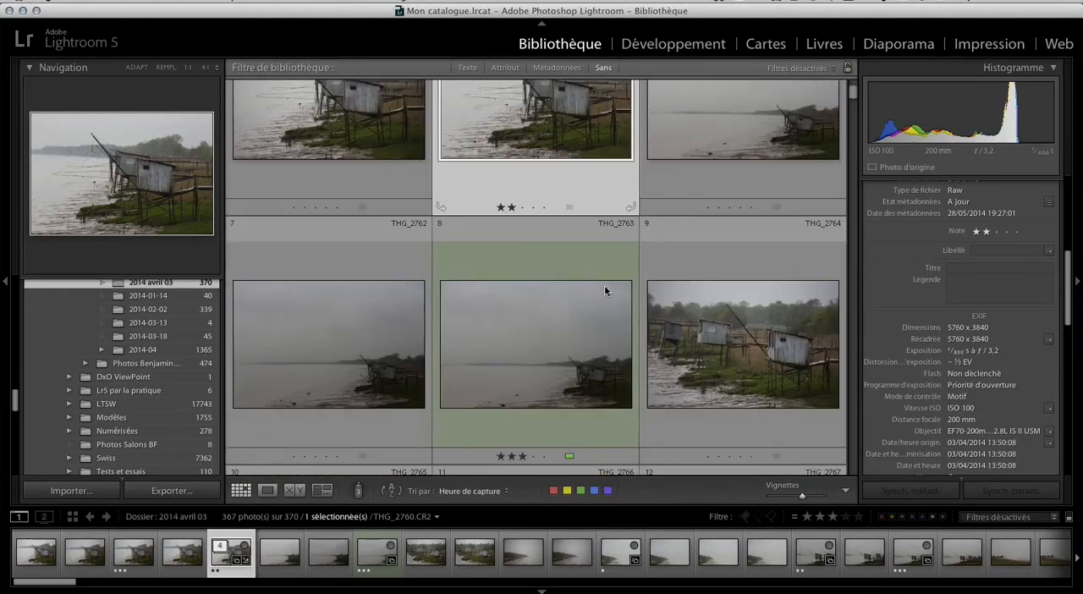
{"action": "scroll", "coordinate": [589, 252], "scroll_direction": "up", "scroll_amount": 4}
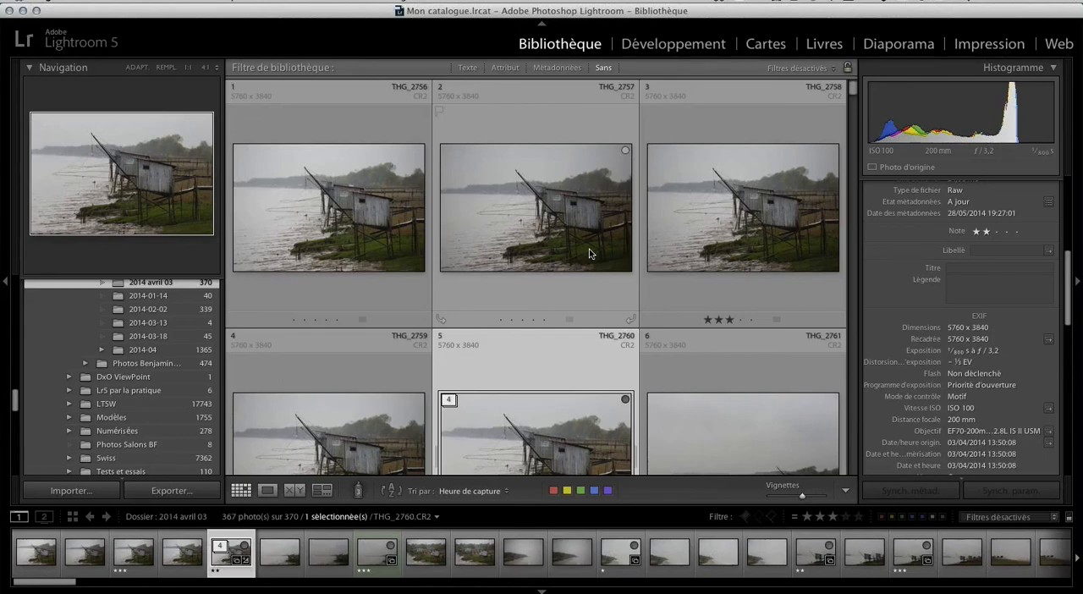